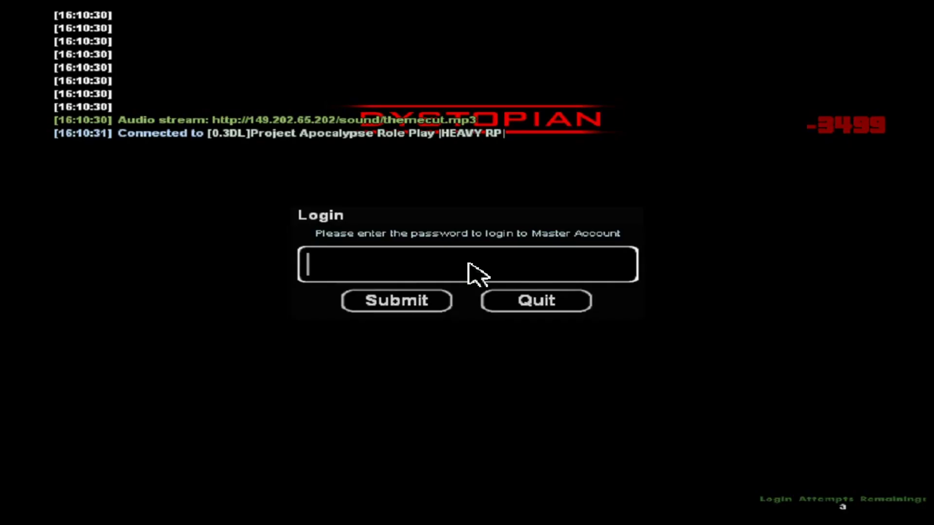
Log in to the Master Account by entering the account password
text(********)
key(Return)
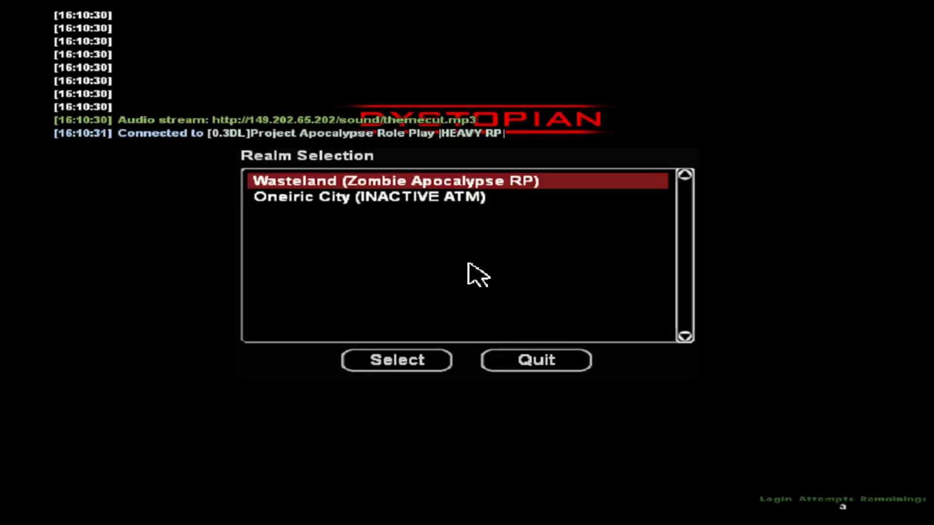
Enter the Dystopian Wasteland realm and spawn the existing character
key(Down)
key(Return)
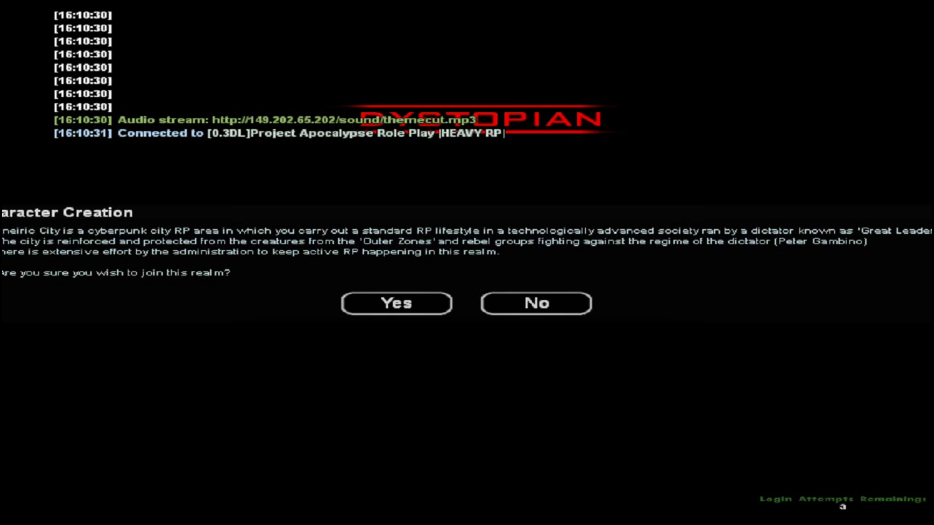
key(Return)
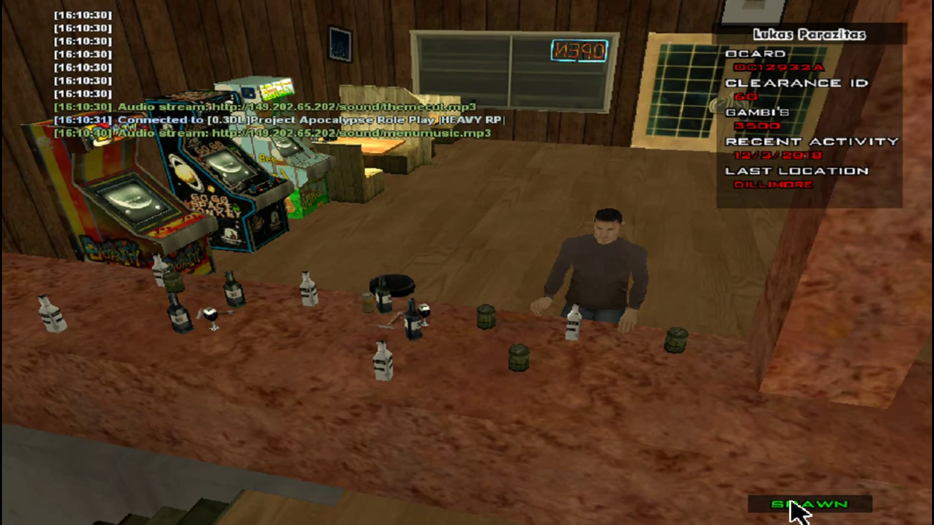
click(791, 503)
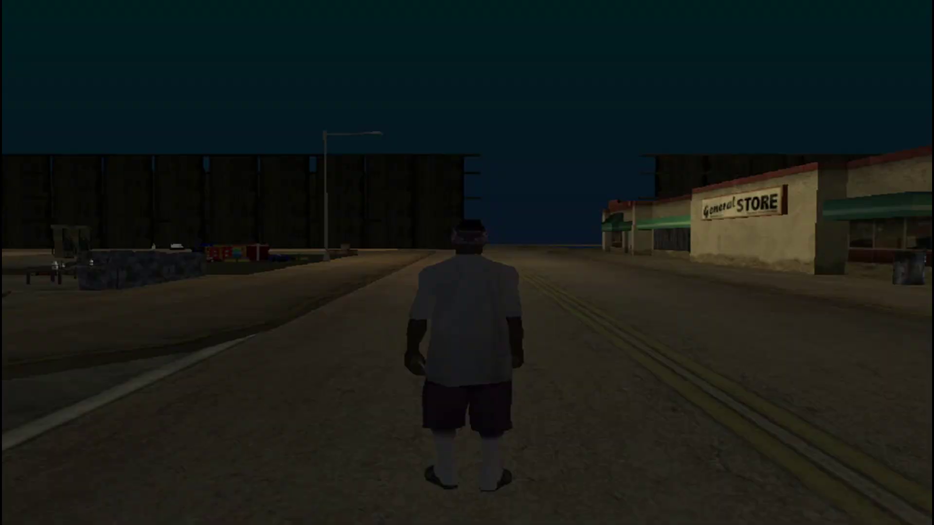
Switch the GTA:SA:MP game out of full screen and narrow its window to less than half the screen width
key(alt+Tab)
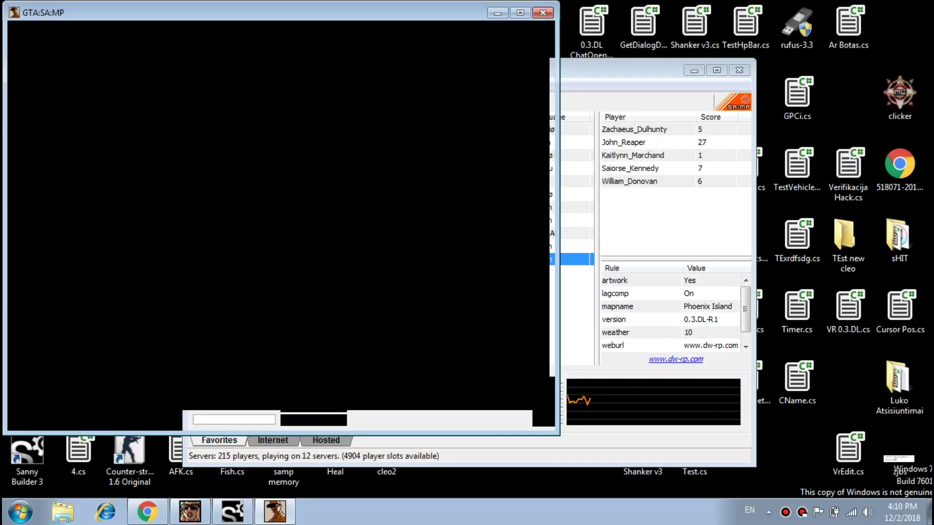
key(t)
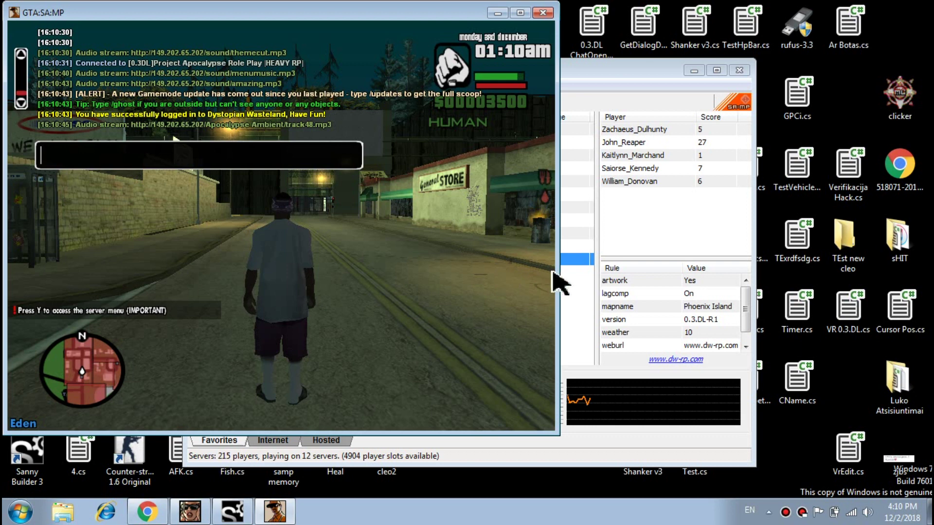
drag(558, 273, 413, 286)
key(t)
key(t)
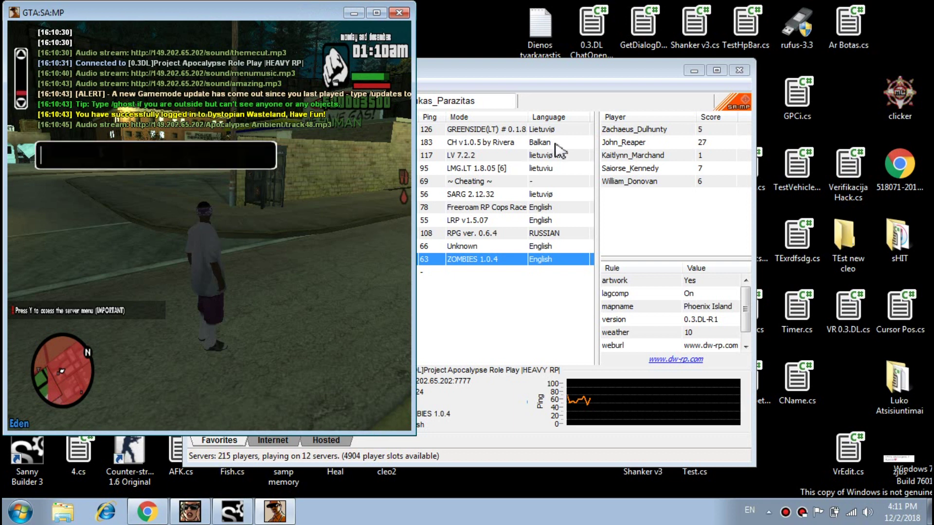
Close the SA-MP server browser window behind the game
click(739, 70)
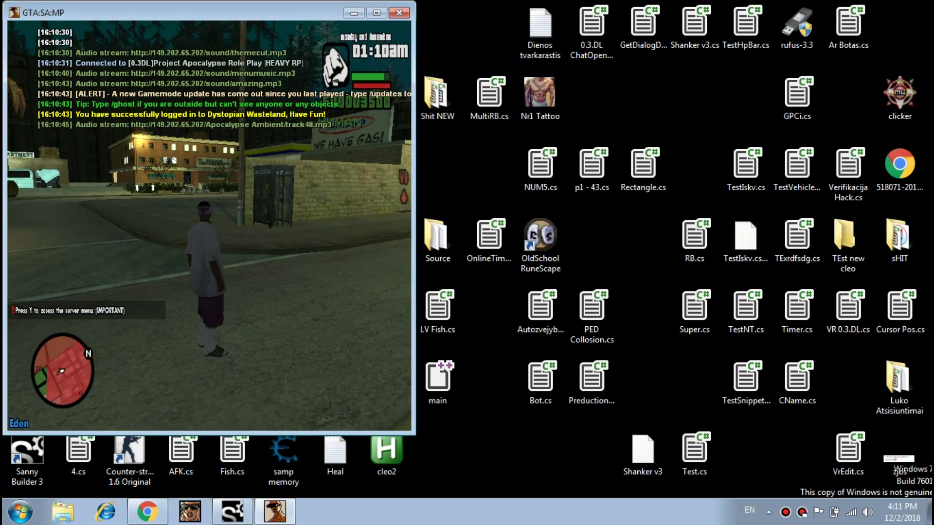
key(alt+Tab)
click(879, 8)
Free the cursor from the game and launch Cheat Engine
key(t)
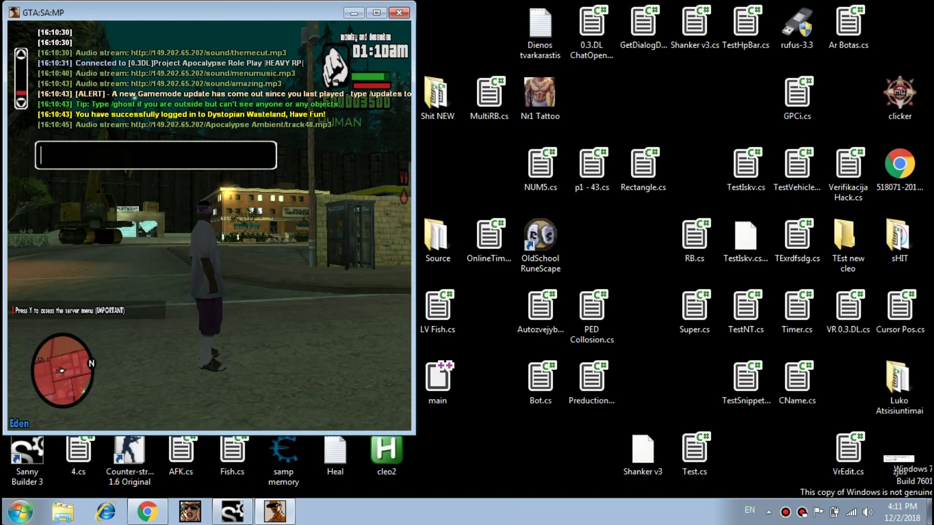
click(19, 511)
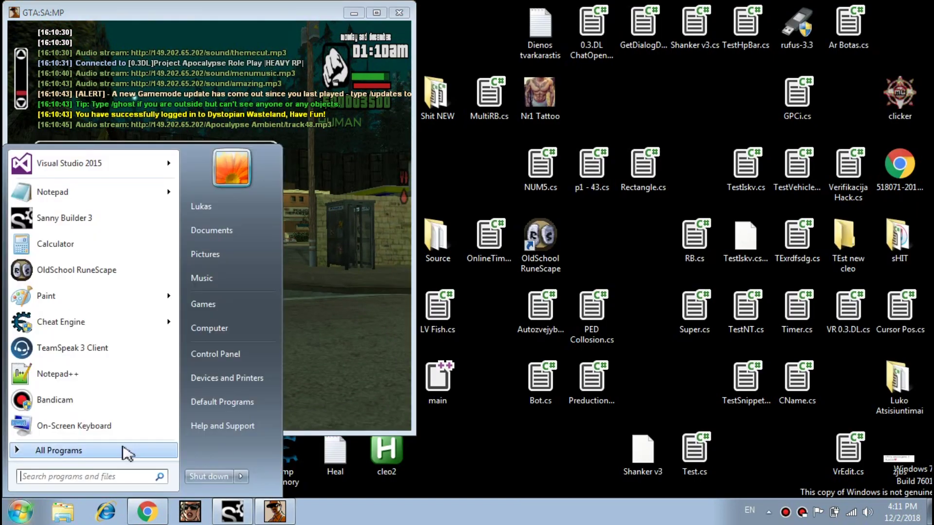
click(67, 323)
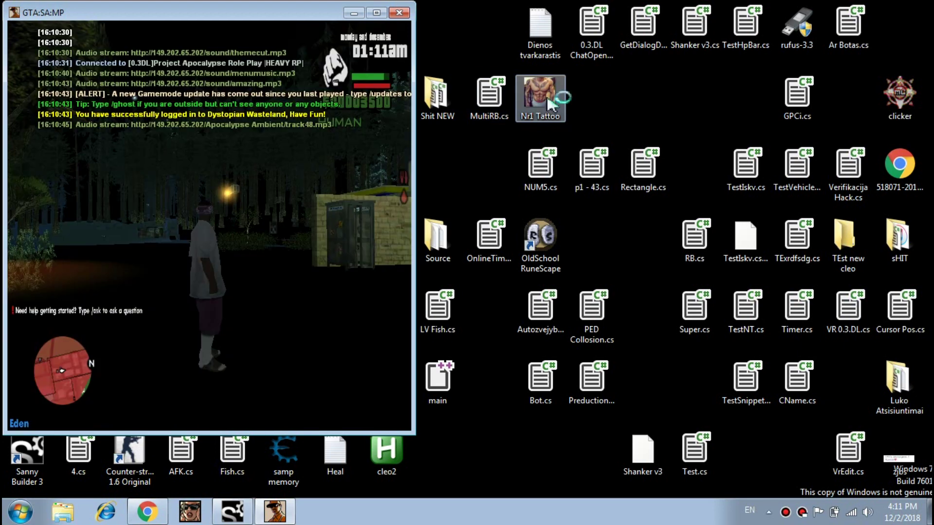
Resize the game window so it fits beside the Cheat Engine window without overlapping
key(t)
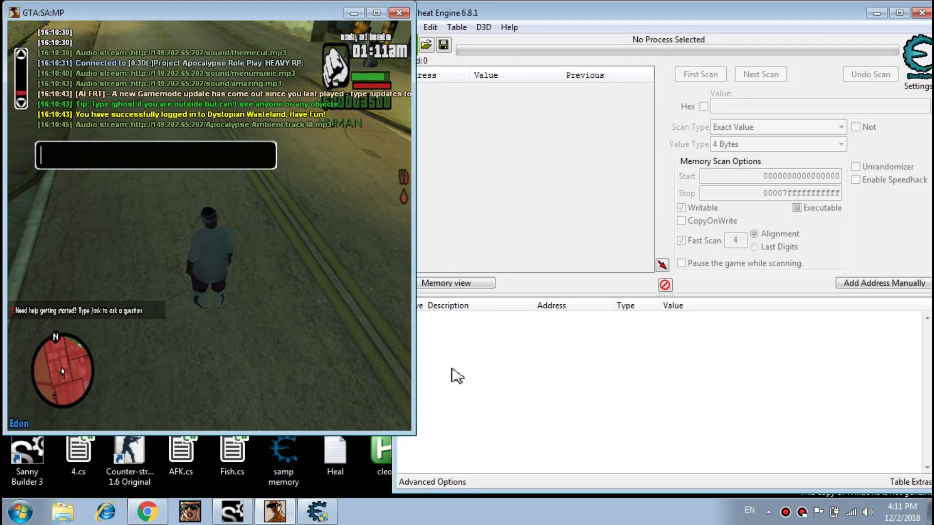
drag(414, 365, 372, 366)
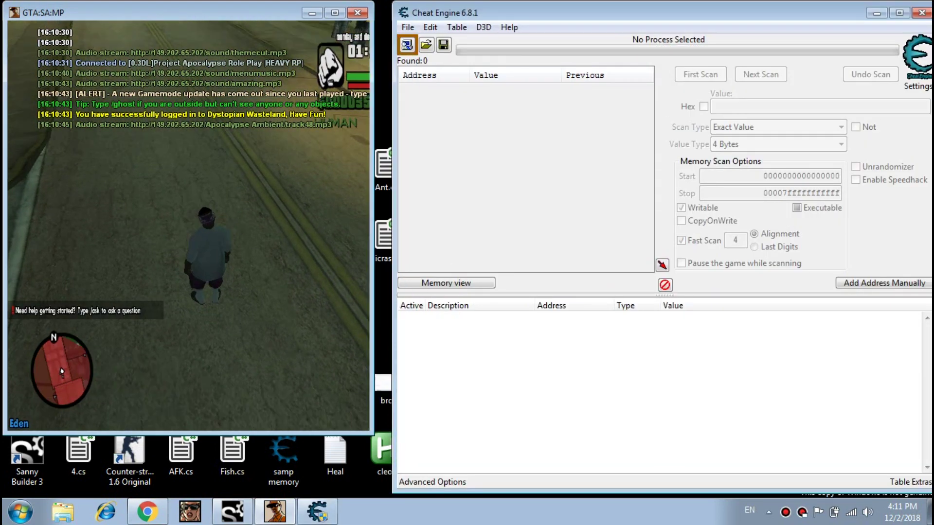
drag(374, 267, 391, 268)
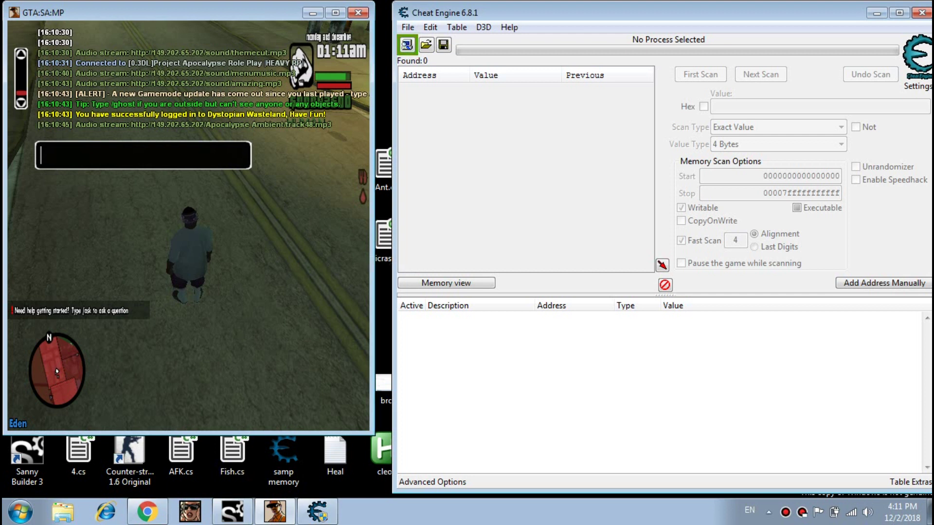
key(t)
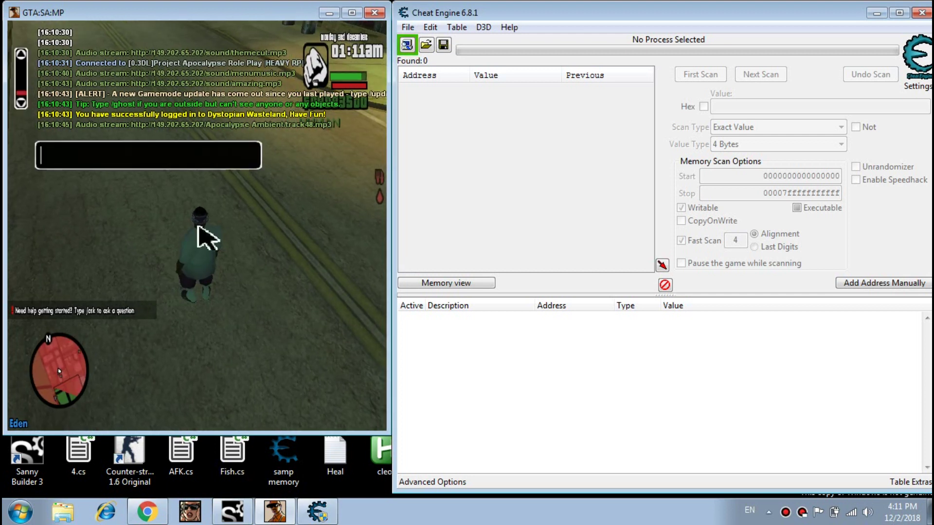
Attach Cheat Engine to the running GTA:SA:MP process
click(412, 48)
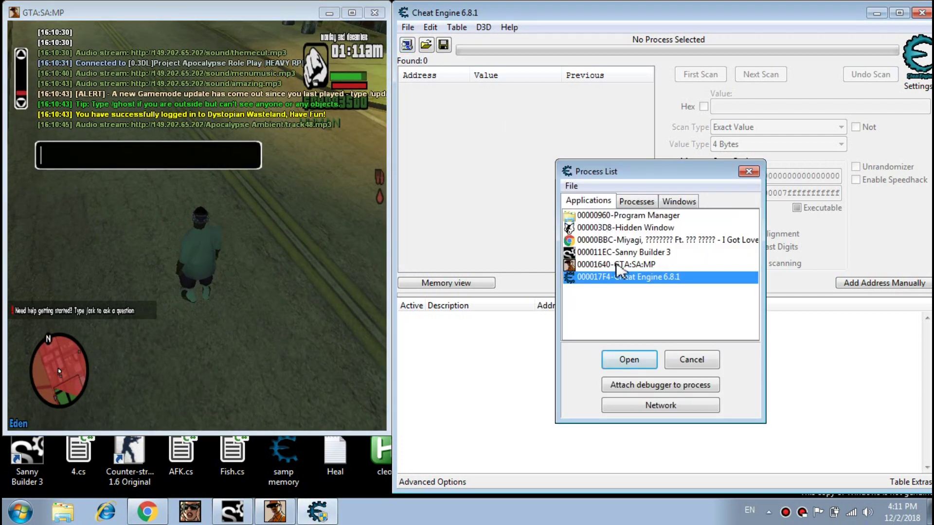
double_click(617, 265)
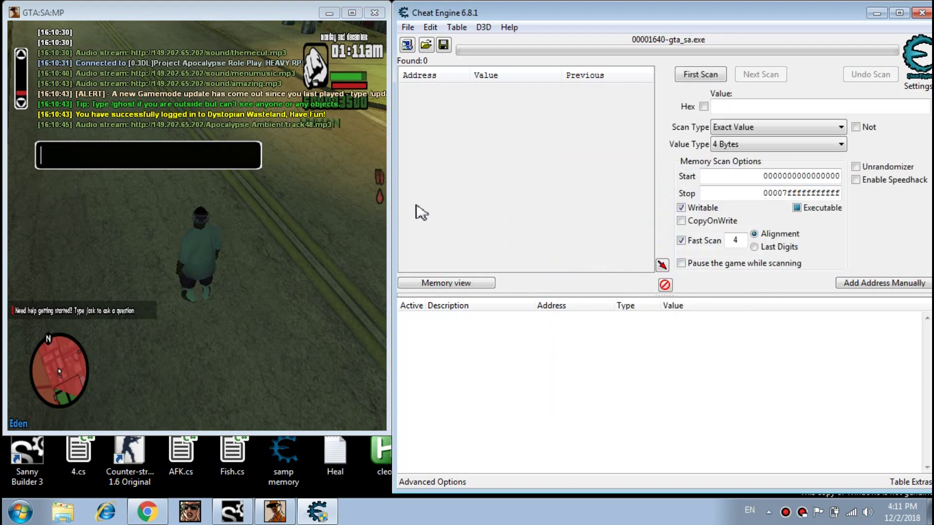
Write the note "first need set hotkeys.." in the game's chat entry and clear it without sending
key(t)
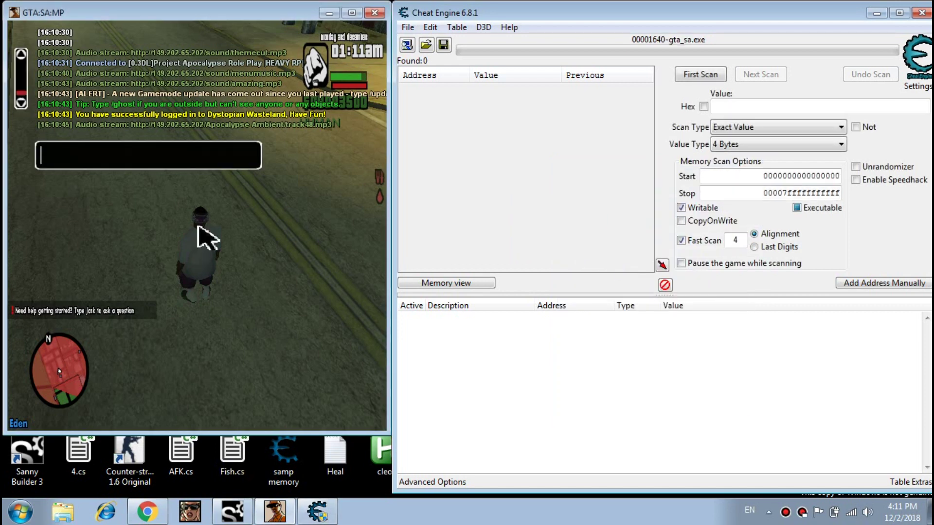
text(first need set hotkeys..)
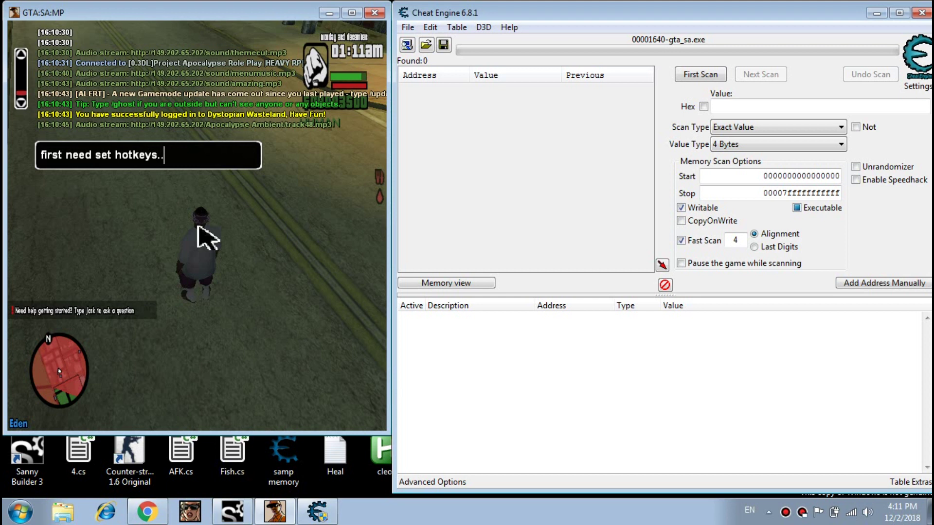
key(ctrl+a)
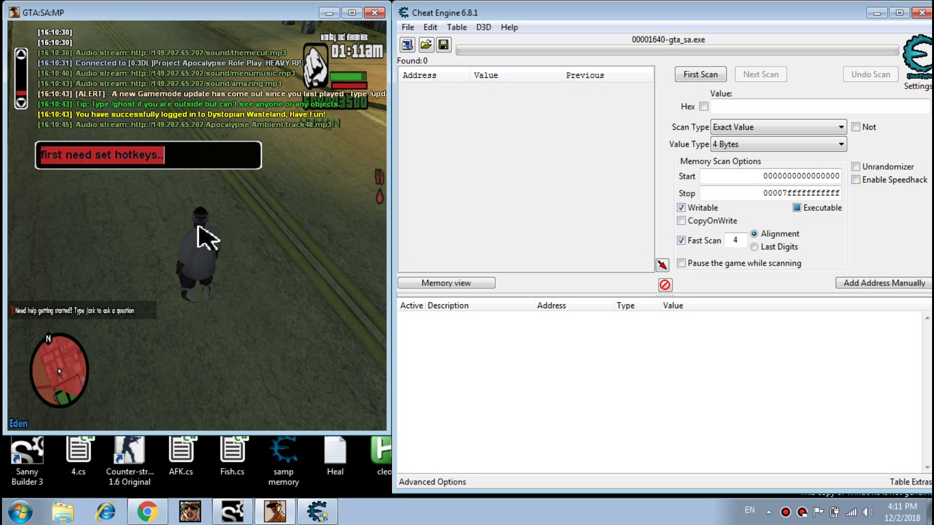
key(BackSpace)
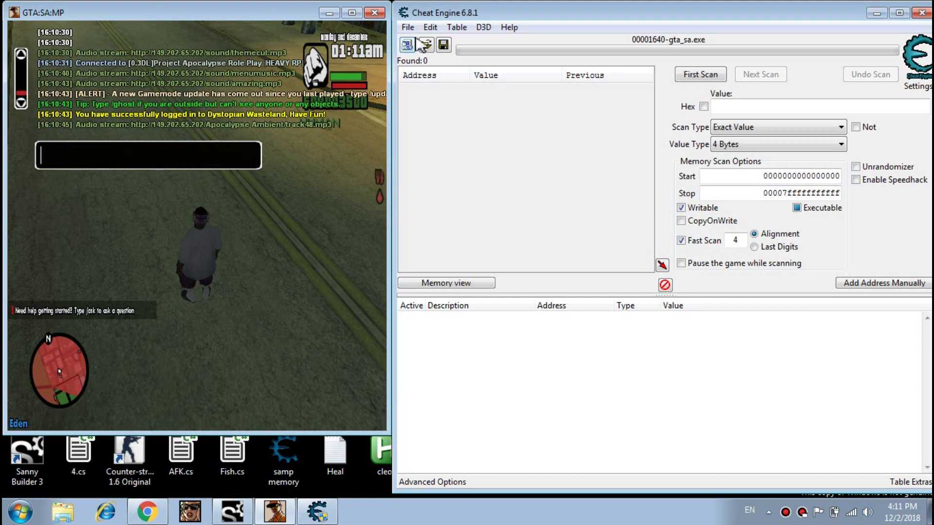
In the Cheat Engine hotkey settings, assign Ctrl+Z to Next Scan-Increased Value
click(435, 29)
click(450, 44)
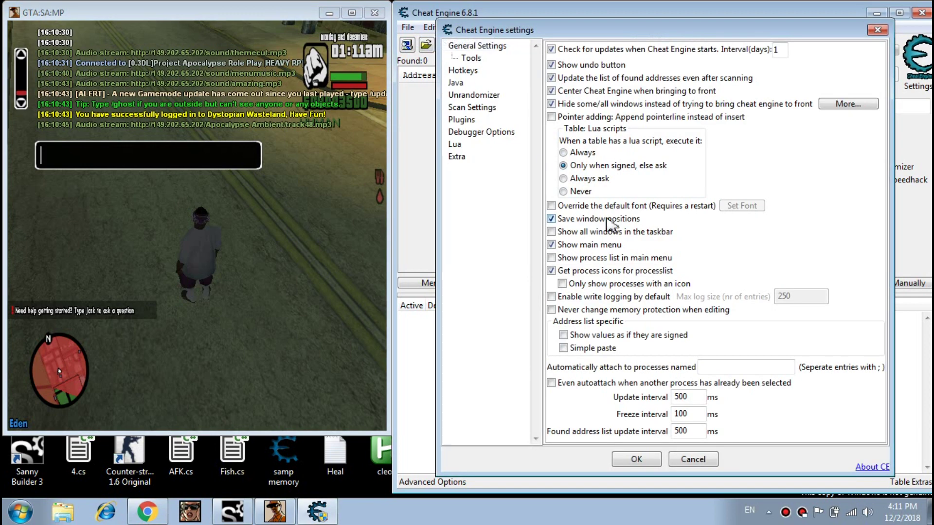
click(467, 73)
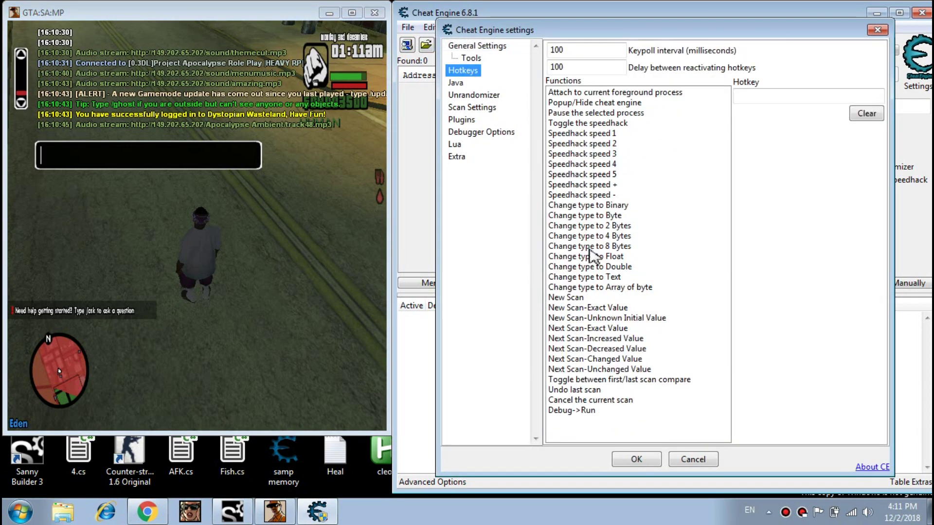
click(613, 340)
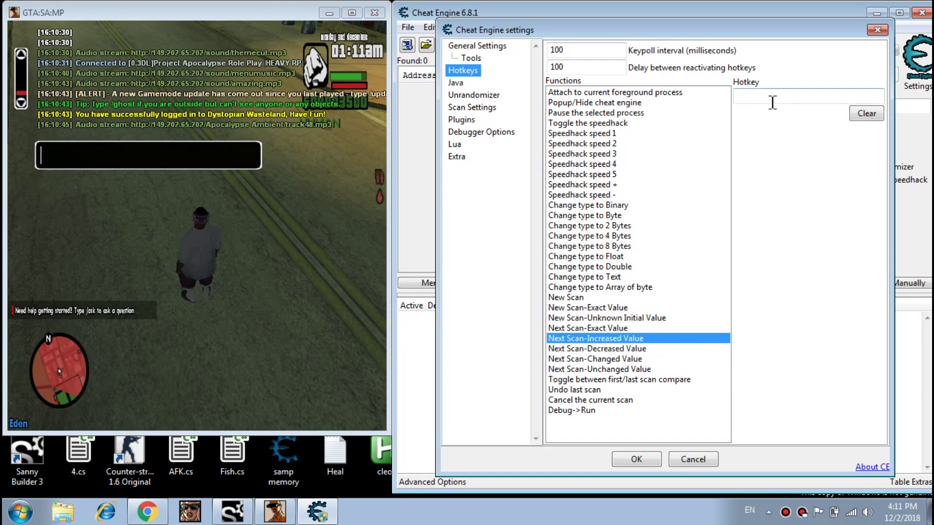
key(ctrl+z)
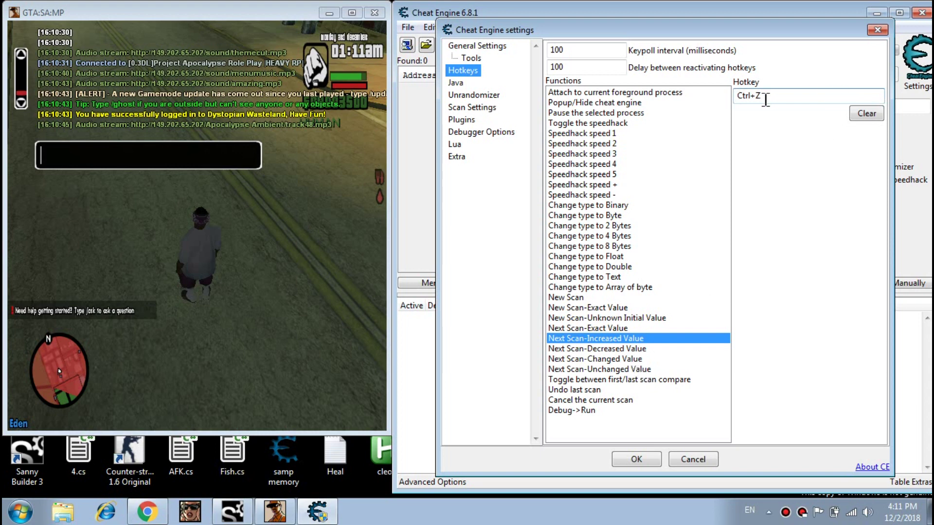
Assign a hotkey to Next Scan-Decreased Value and save the Cheat Engine settings
click(601, 349)
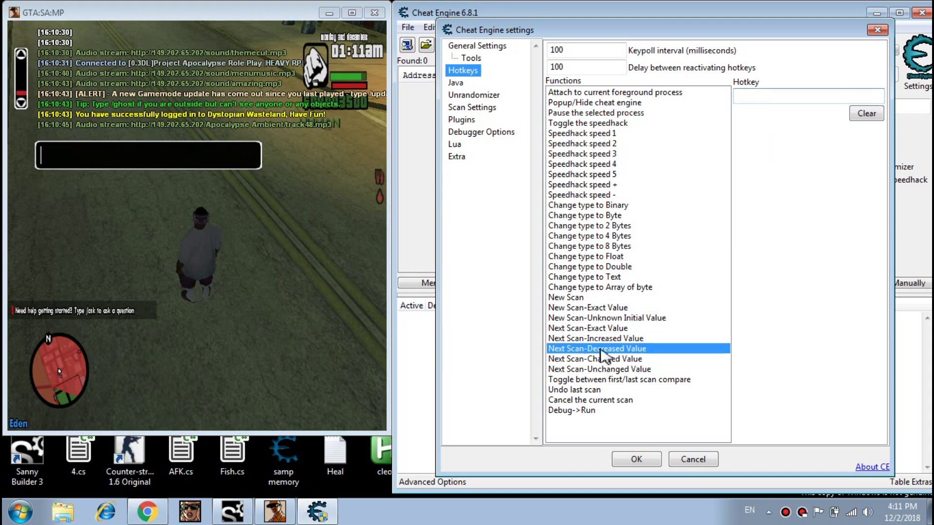
click(778, 97)
click(637, 459)
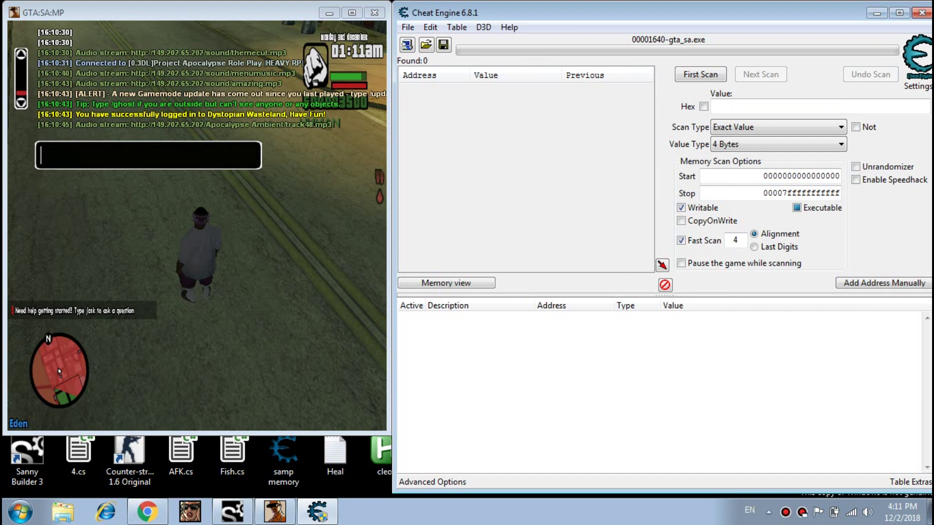
Write the note "so now , first scan is unknow intal...." in the game's chat entry and clear it without sending
click(198, 227)
text(t)
text(so now)
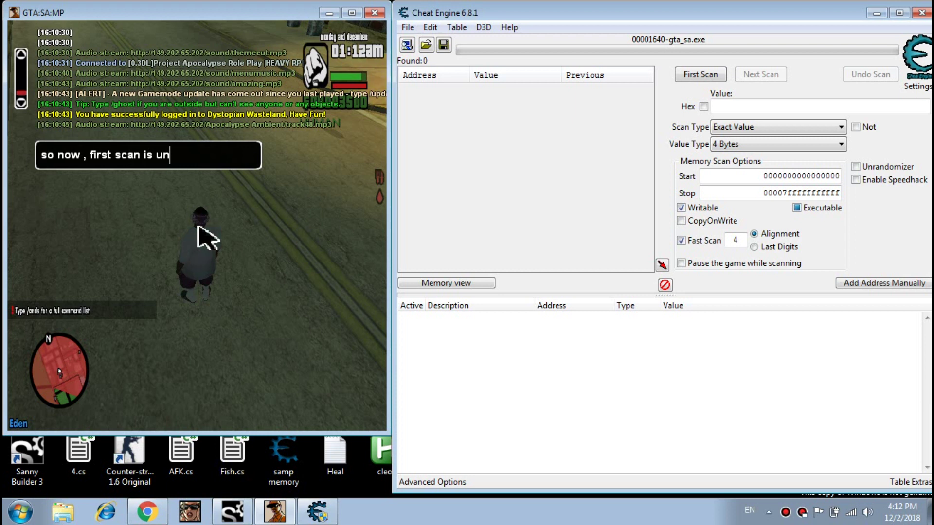
text(l....)
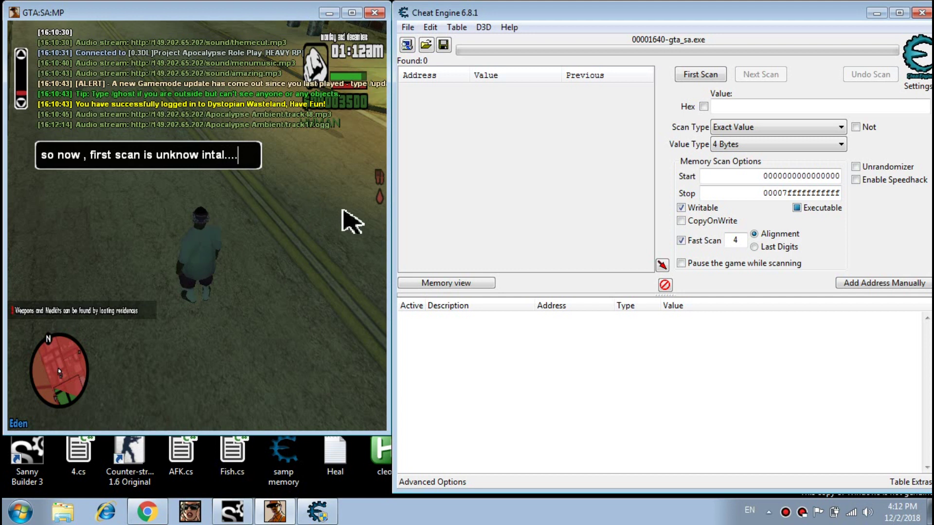
key(ctrl+a)
key(BackSpace)
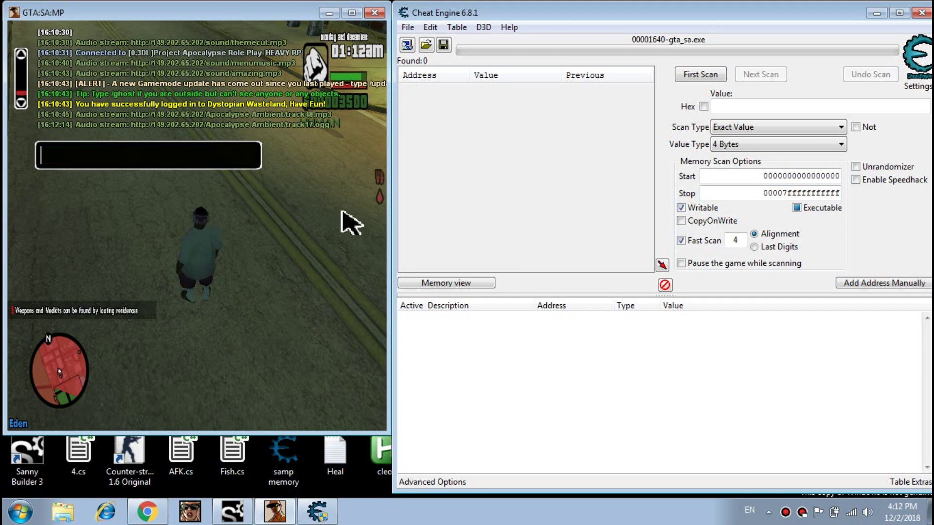
Run a first memory scan in Cheat Engine for an unknown initial value of type 4 Bytes
click(734, 129)
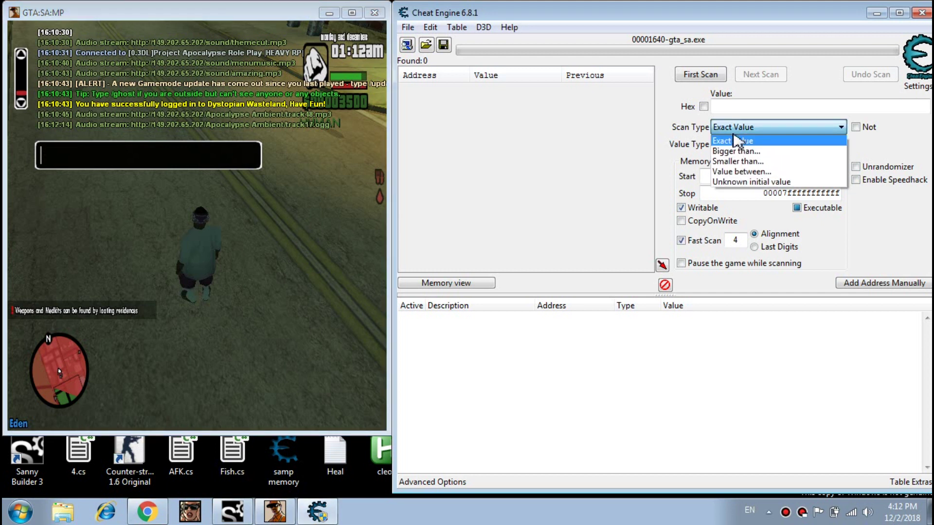
click(746, 183)
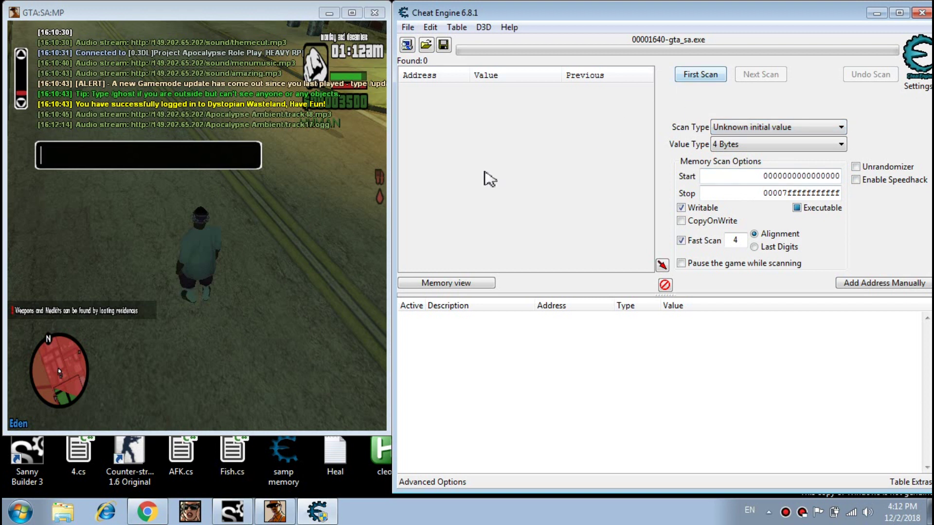
click(695, 75)
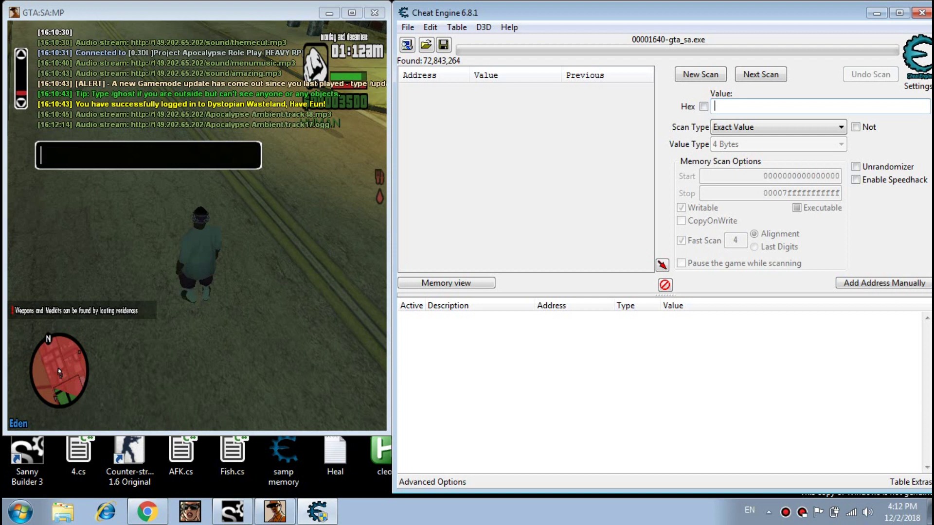
In the game's chat entry, write the notes "now i use hotkeys.." and "ctlr + z when chat is open", clearing each without sending
click(208, 235)
text(now i use hotkeys..)
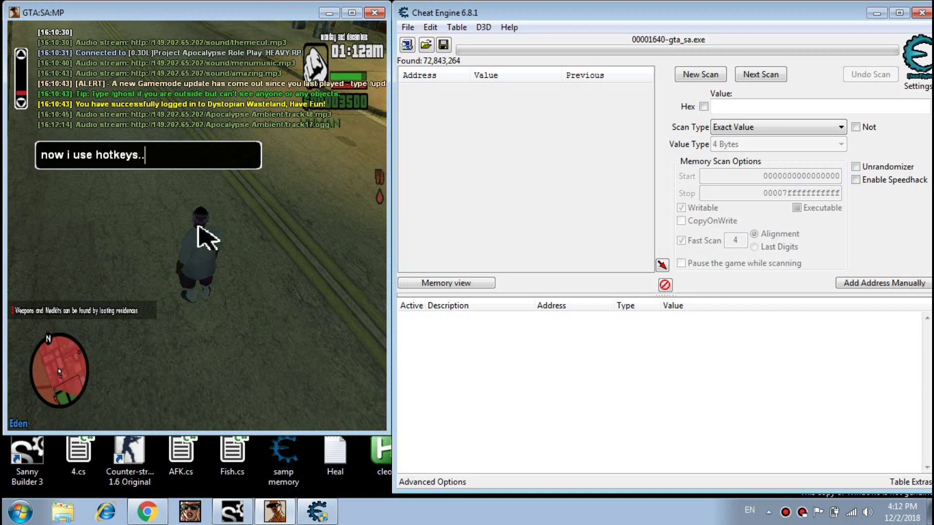
key(ctrl+a)
text(c)
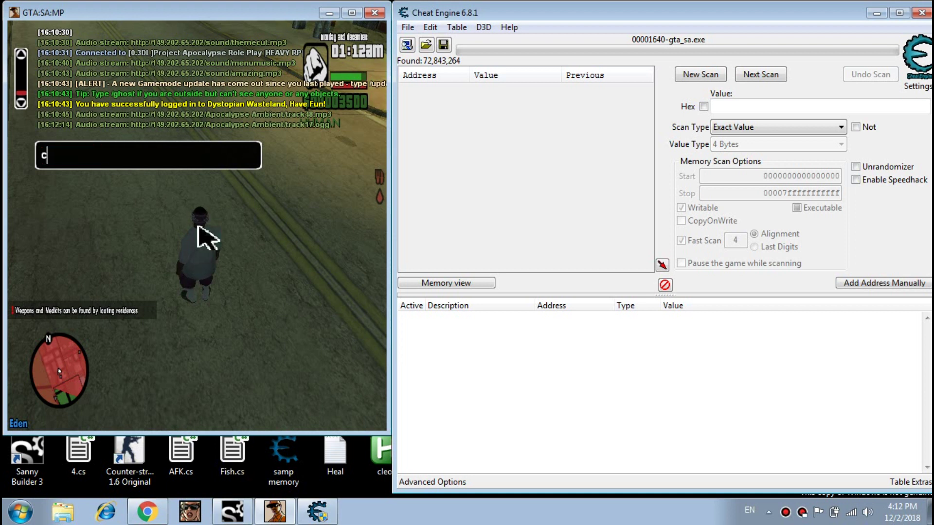
text(tlr + z when chat is )
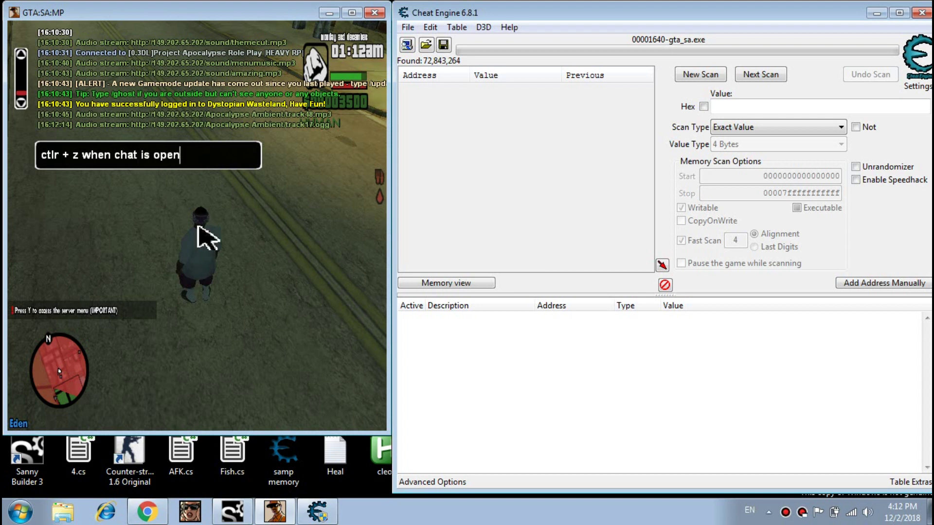
text(open)
key(ctrl+z)
Write the note "ctrl + x when chat is closed.." in the chat entry and clear it without sending
text(ctrl +)
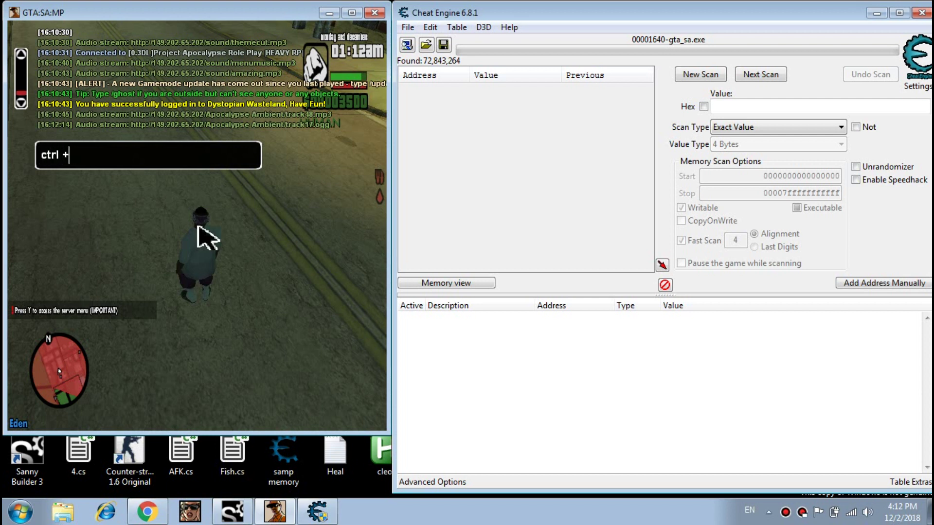
text(x when chat is closed..)
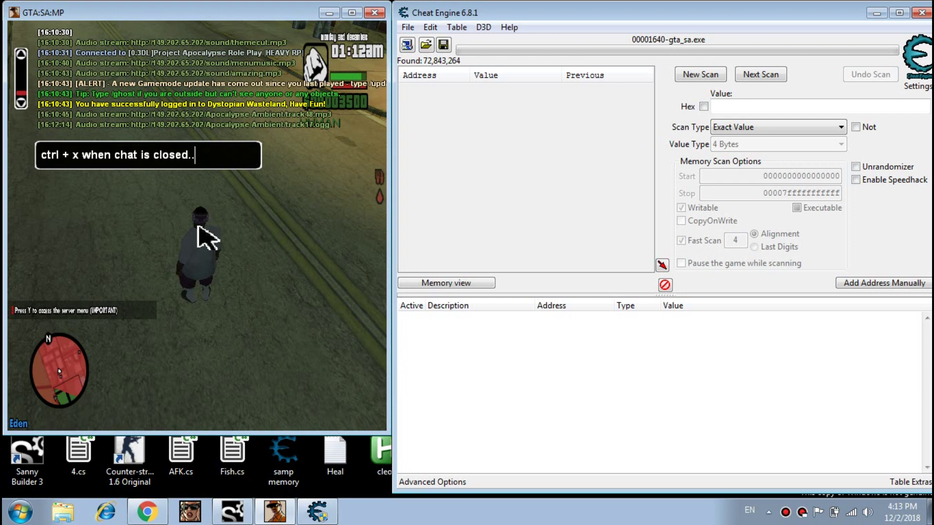
key(ctrl+a)
key(BackSpace)
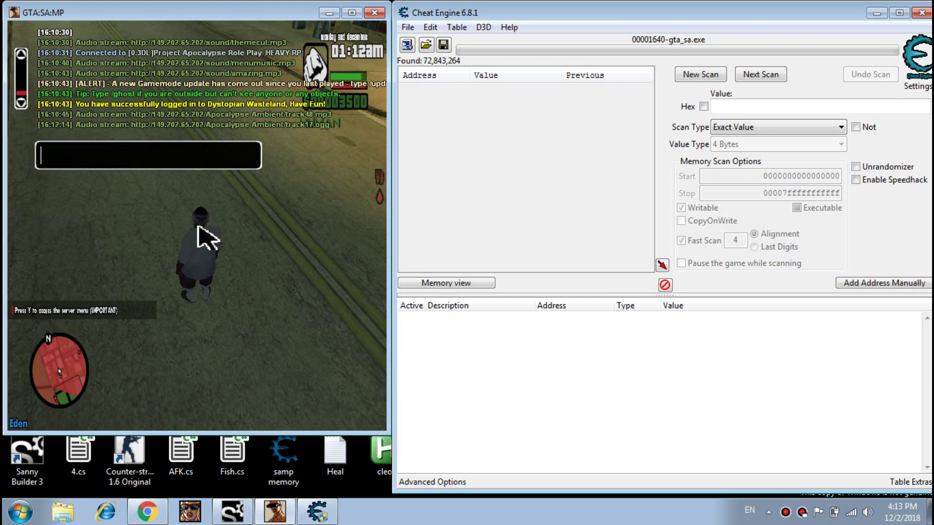
Reopen the game's chat and scan for increased values, and close it and scan for decreased values
key(Return)
key(t)
key(ctrl+z)
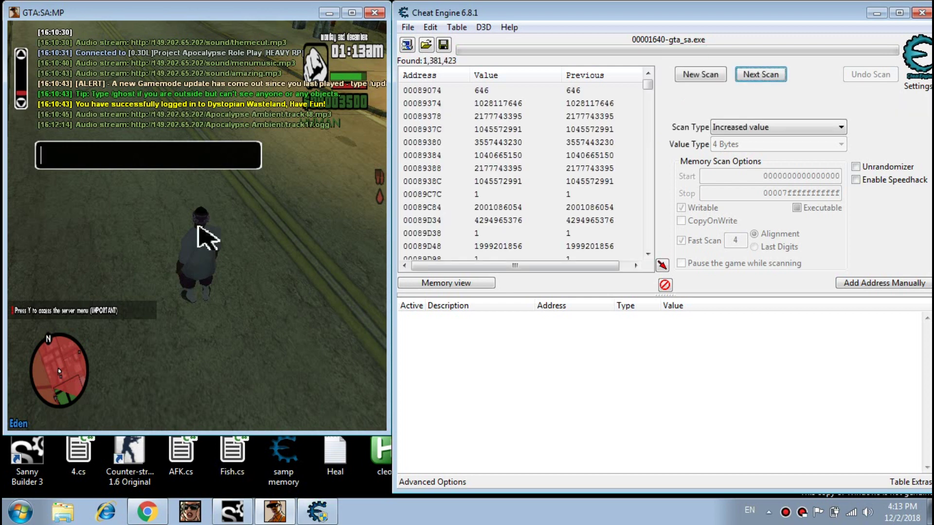
key(Escape)
key(ctrl+x)
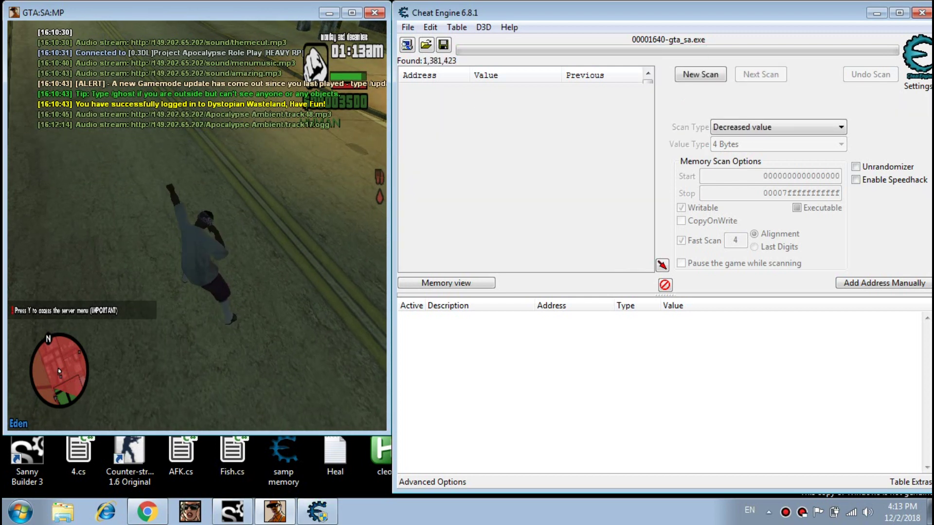
Run four more scan rounds, for increased values with the chat open and for decreased values with the chat closed
key(t)
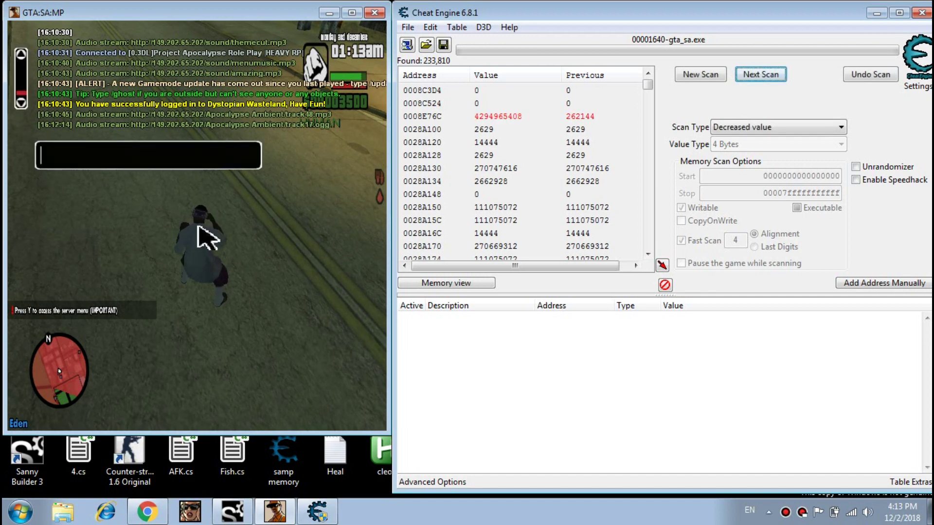
key(ctrl+z)
key(Escape)
key(ctrl+x)
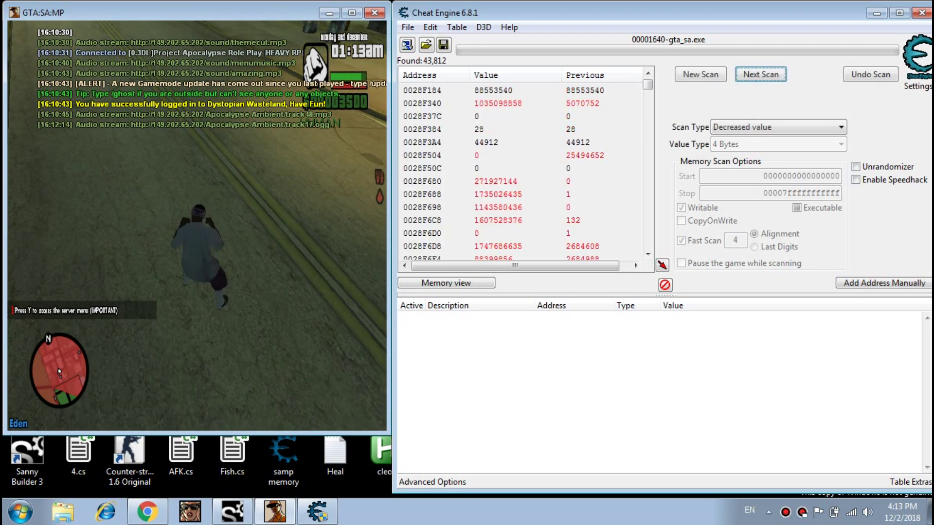
key(t)
key(ctrl+z)
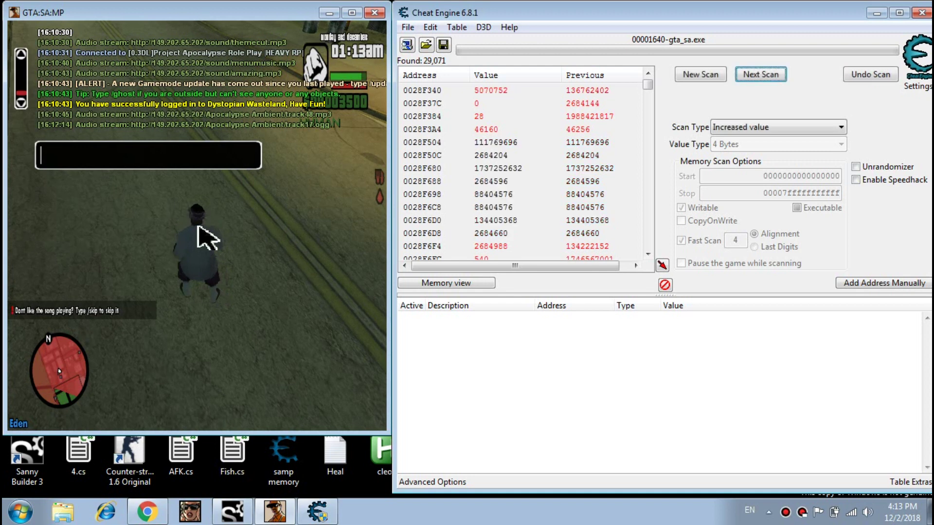
key(Escape)
key(ctrl+x)
key(t)
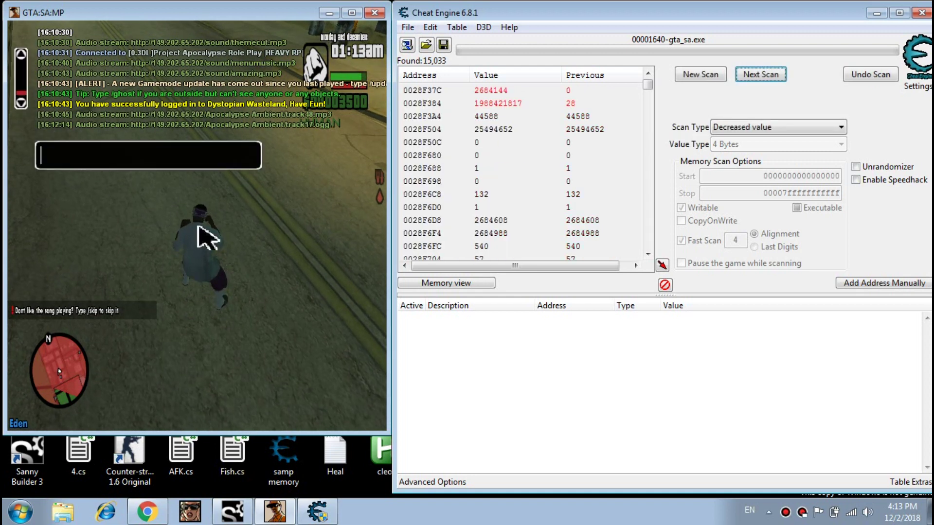
key(ctrl+z)
key(Escape)
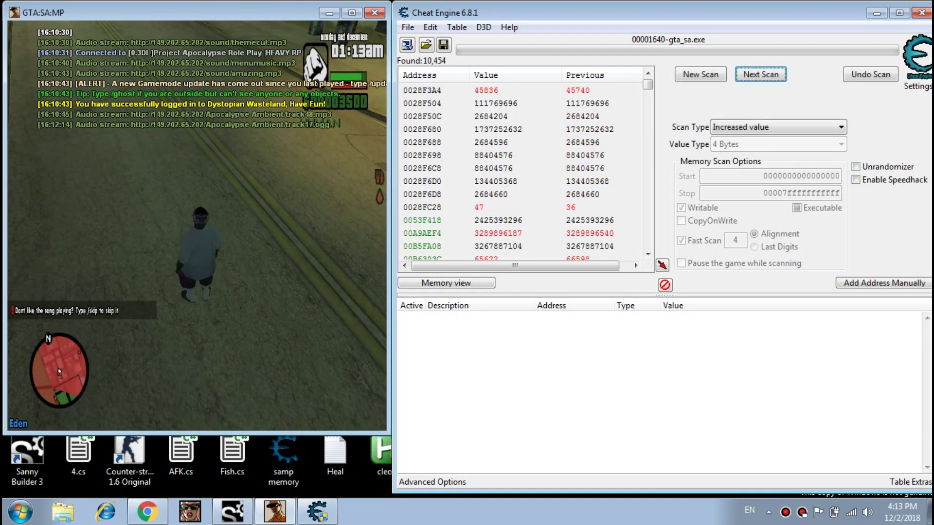
key(ctrl+x)
key(t)
key(ctrl+z)
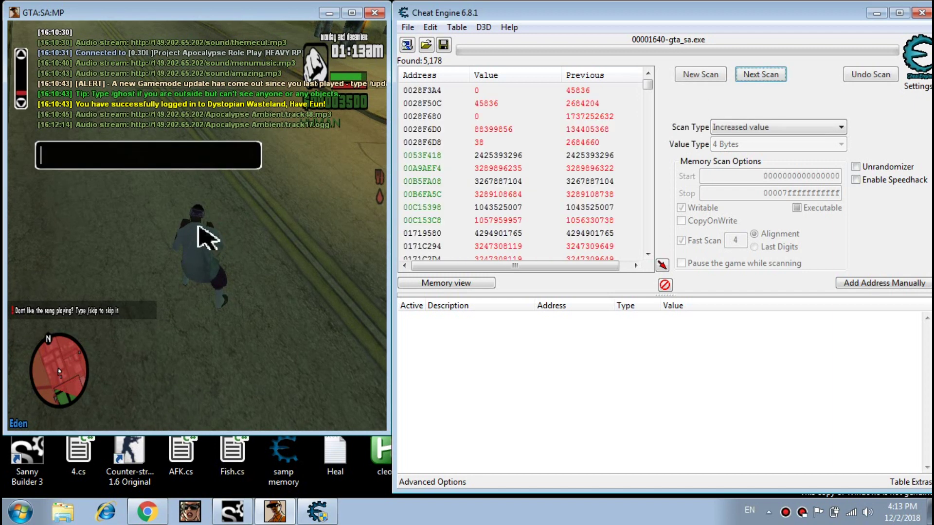
key(Escape)
key(ctrl+x)
Filter the results through three further rounds of an increased-value scan with the chat open and a decreased-value scan with it closed
key(t)
key(F2)
key(Escape)
key(c)
key(F3)
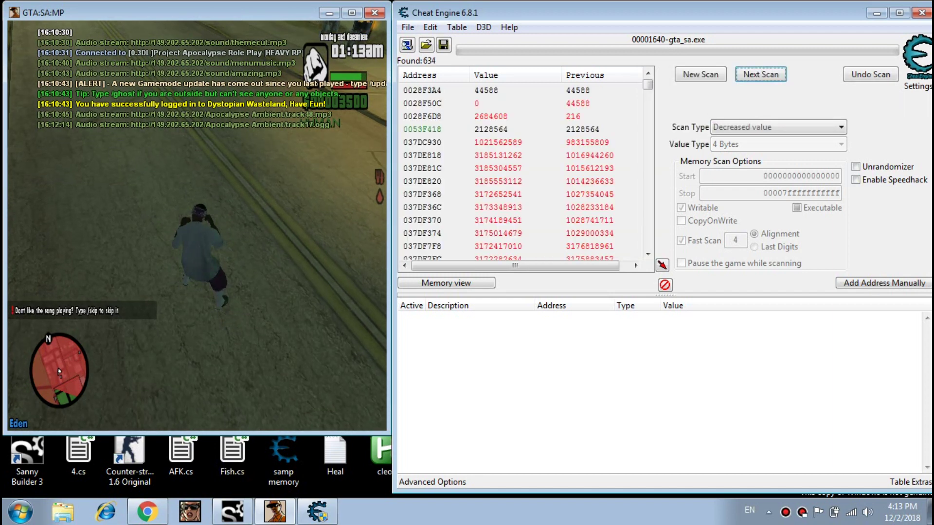
key(t)
key(F2)
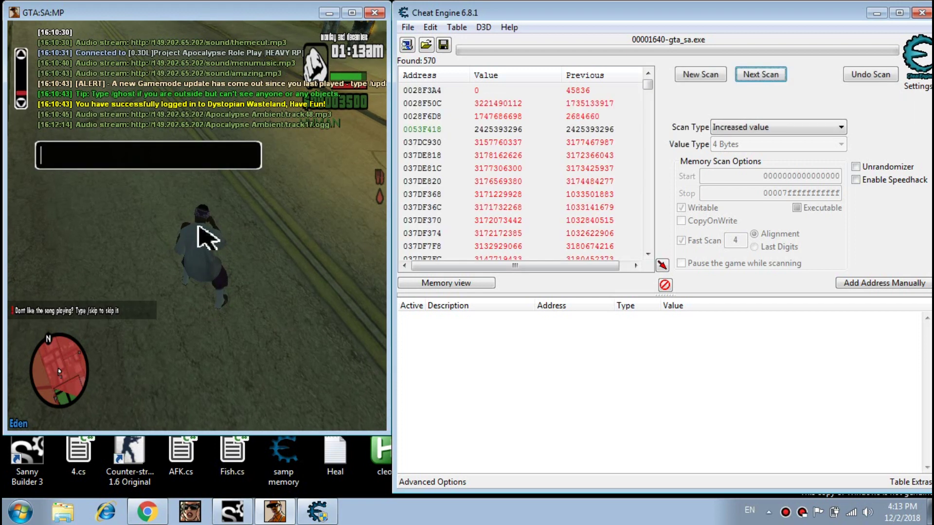
key(Escape)
key(c)
key(F3)
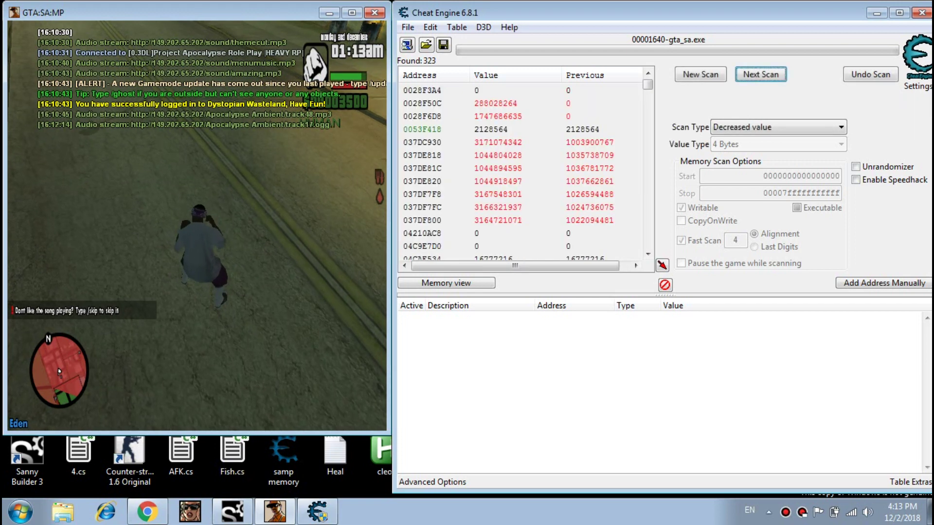
key(t)
key(F2)
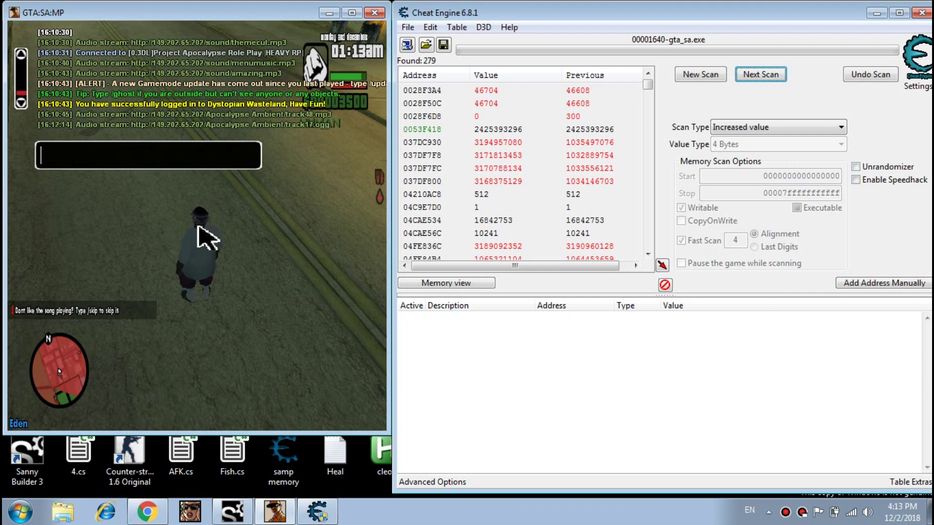
key(Escape)
key(c)
key(F3)
Keep narrowing the remaining addresses by alternating increased-value scans while the chat is open with decreased-value scans while it is closed
key(t)
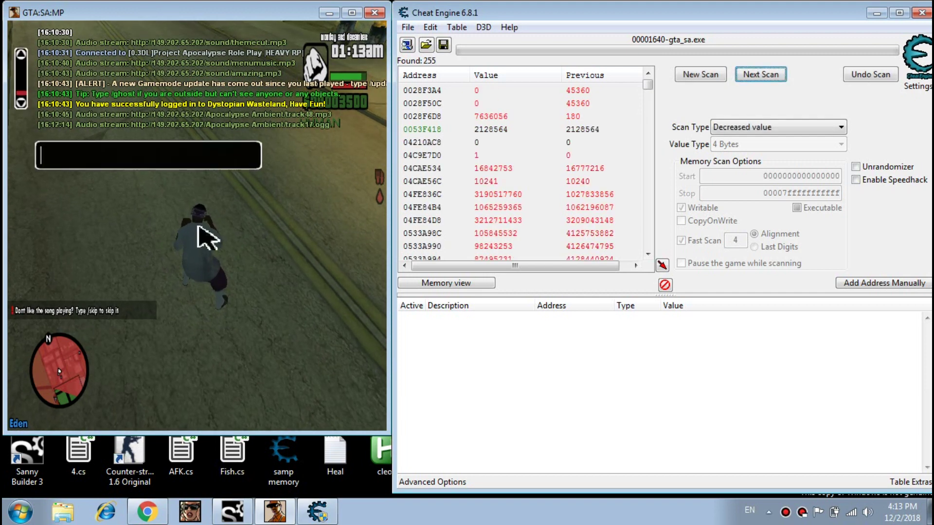
key(F3)
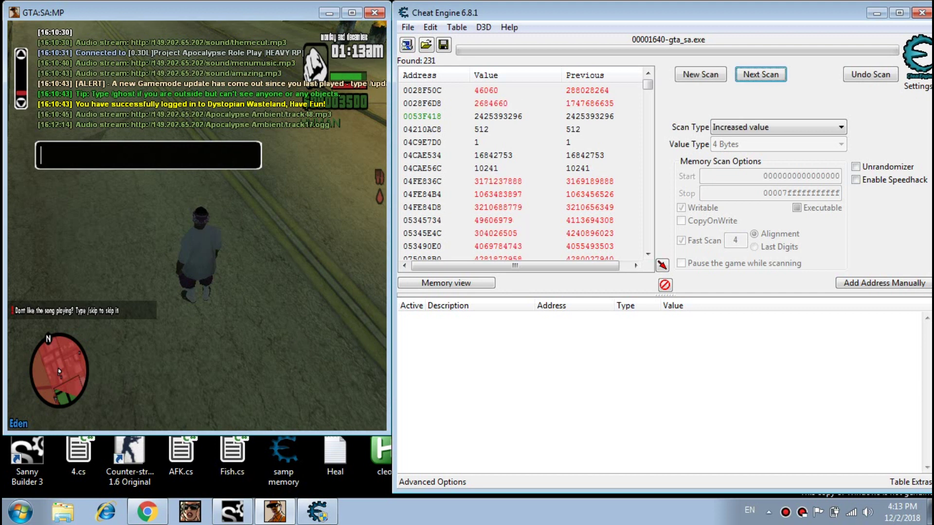
key(F3)
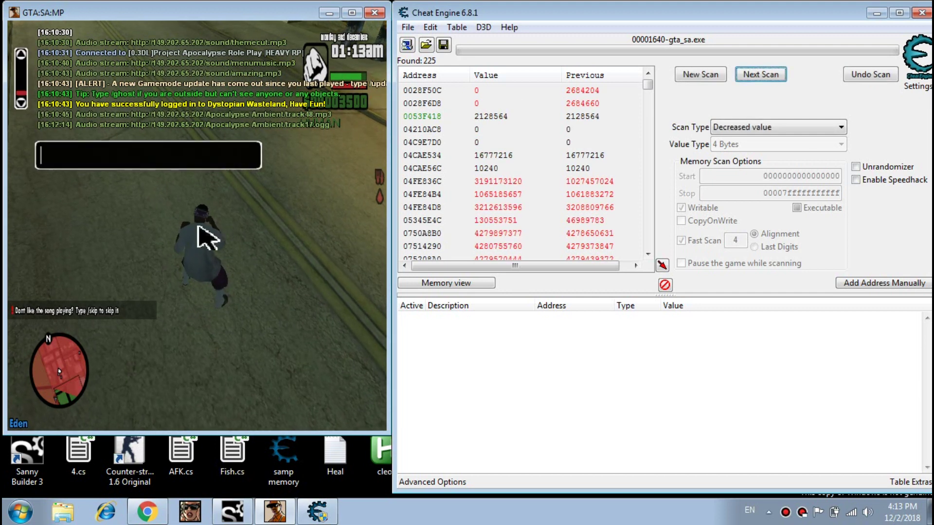
key(F2)
key(F3)
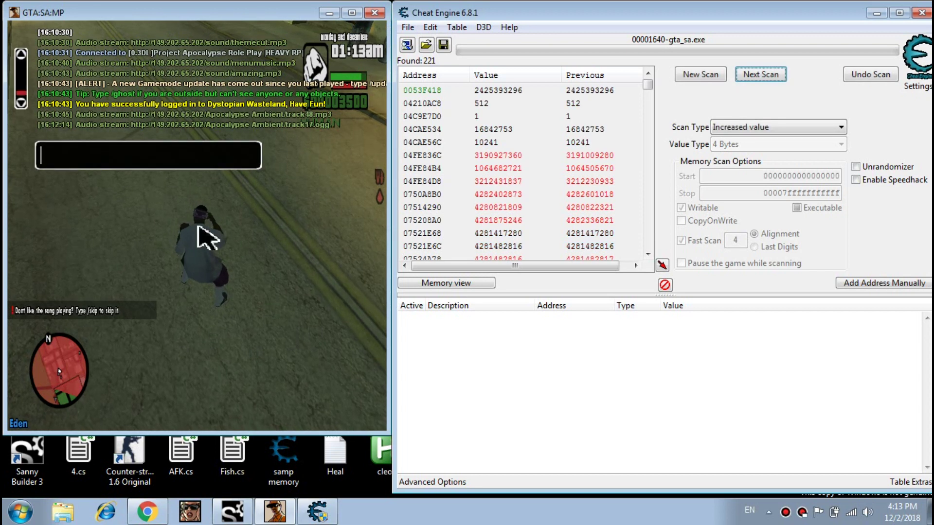
key(Escape)
key(F3)
key(t)
key(F2)
key(F3)
key(F3)
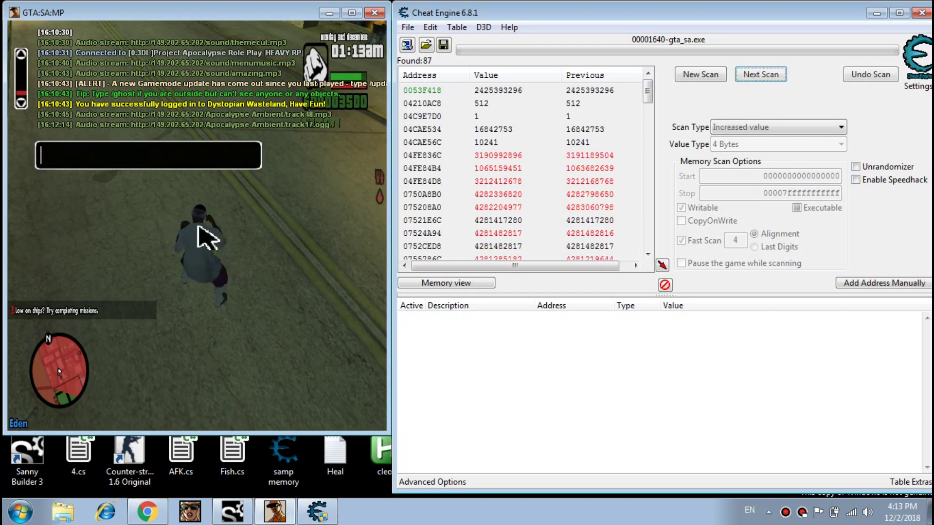
key(Escape)
key(F3)
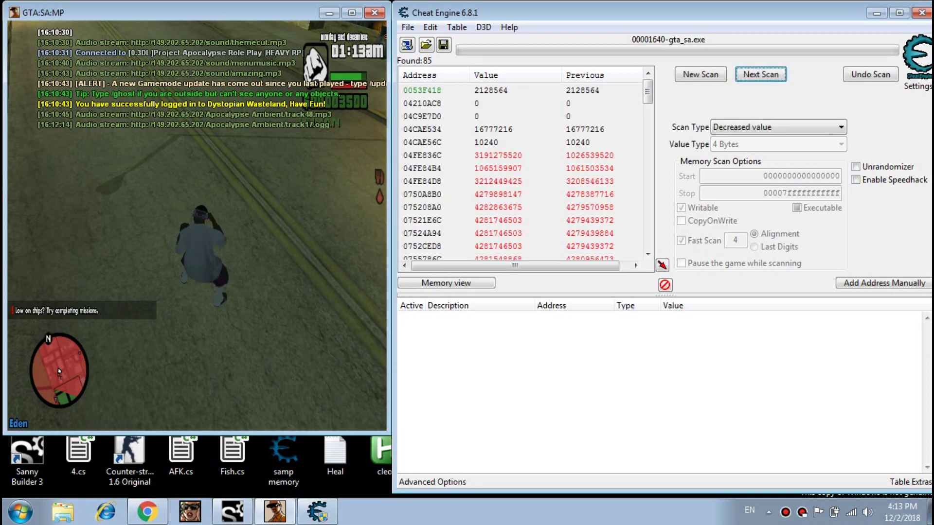
Open and close the game's chat twice to compare the listed addresses' values in both states
key(t)
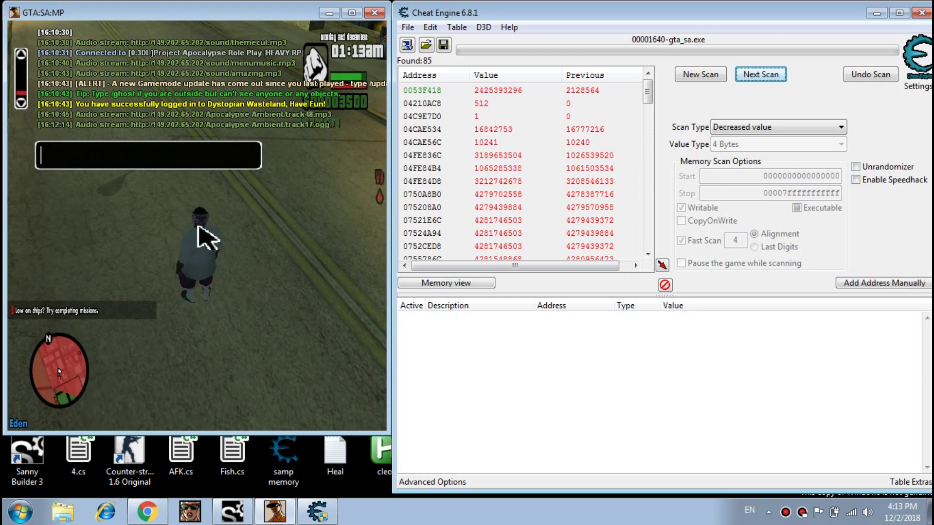
key(Escape)
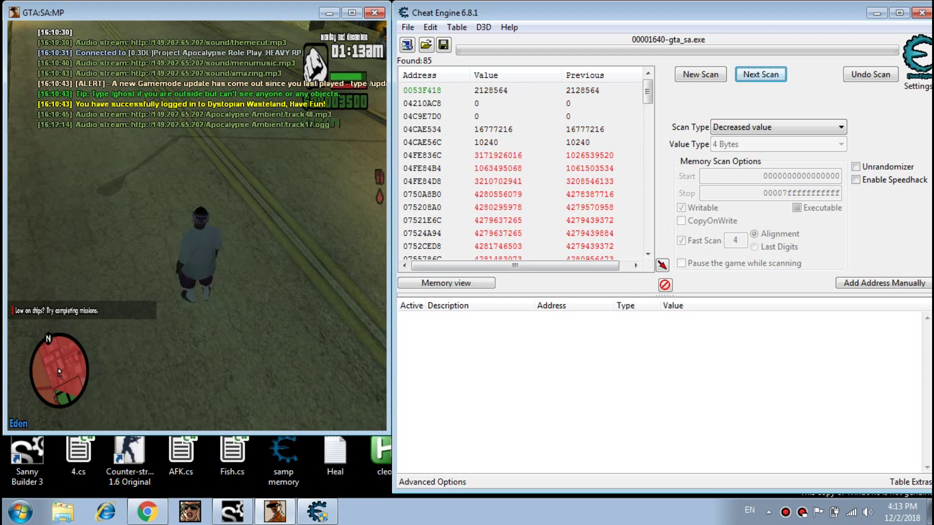
key(t)
key(Escape)
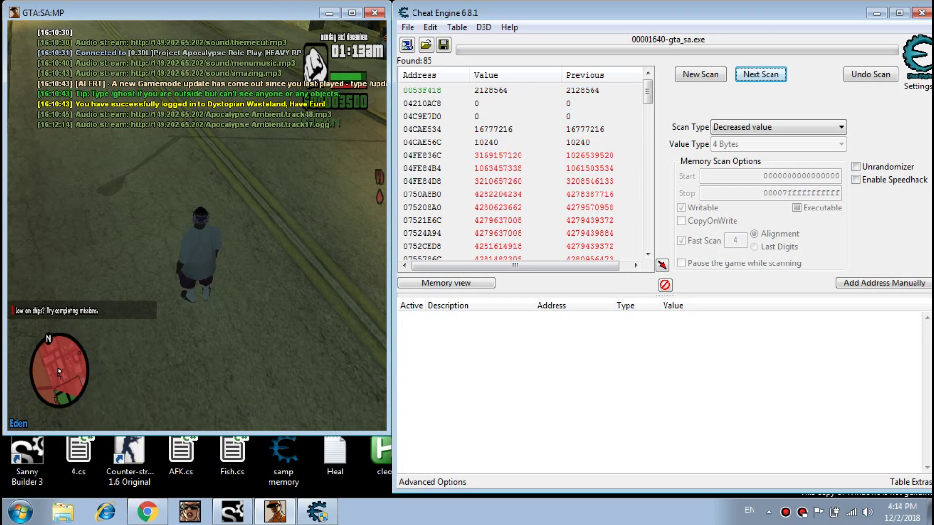
Write the note "looks like , when chat is open value is 1 and when chat is closed value is 0" in the chat entry and clear it
key(t)
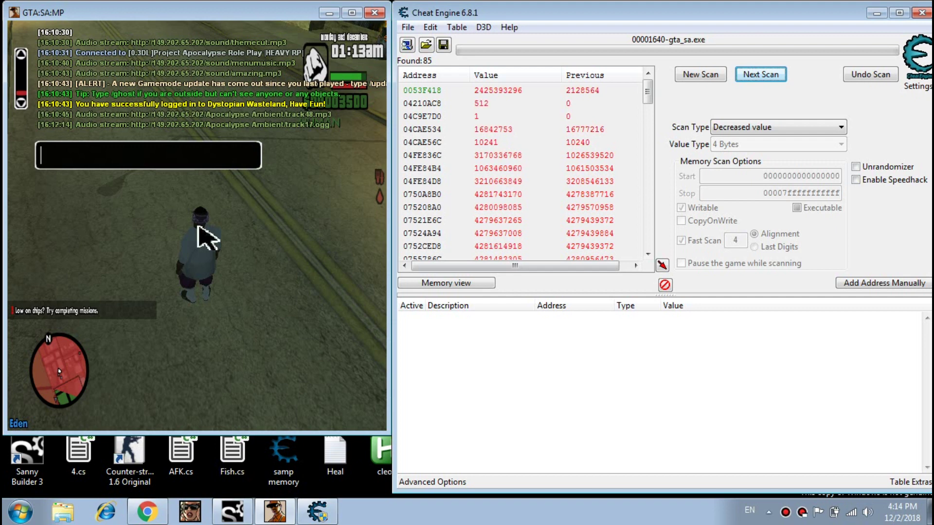
text(looks like)
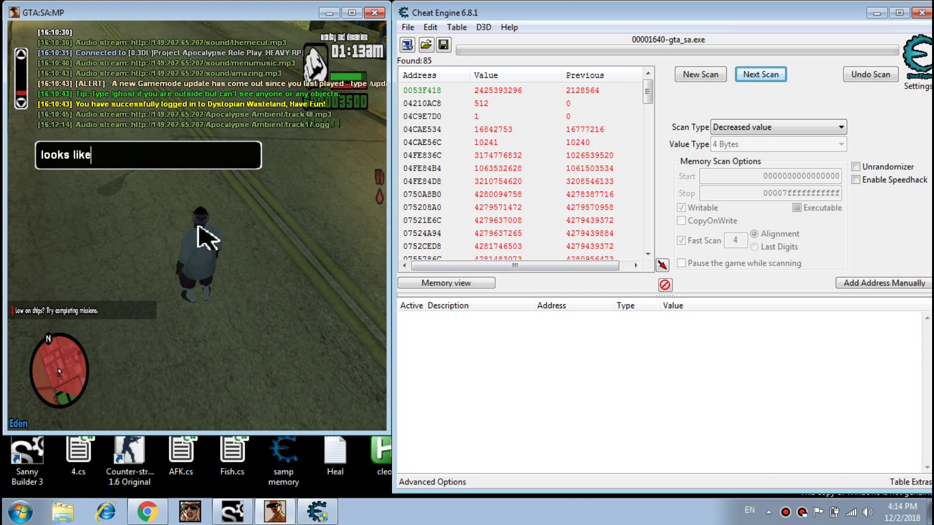
text( , when chat is open value i)
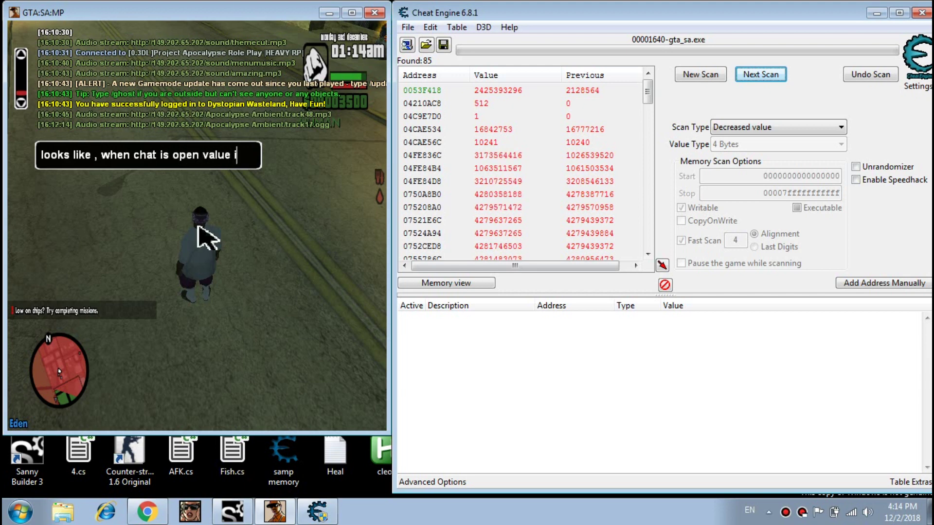
key(BackSpace)
key(BackSpace)
key(BackSpace)
key(BackSpace)
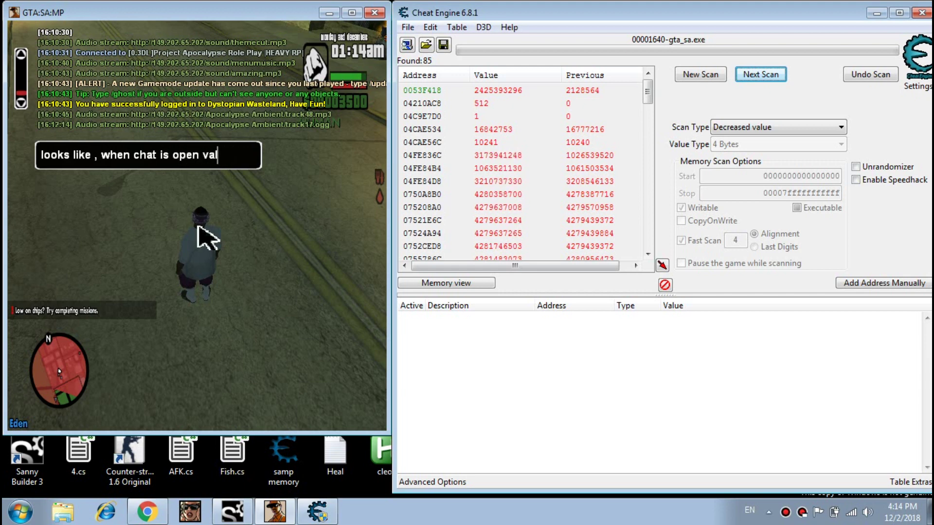
text(ue )
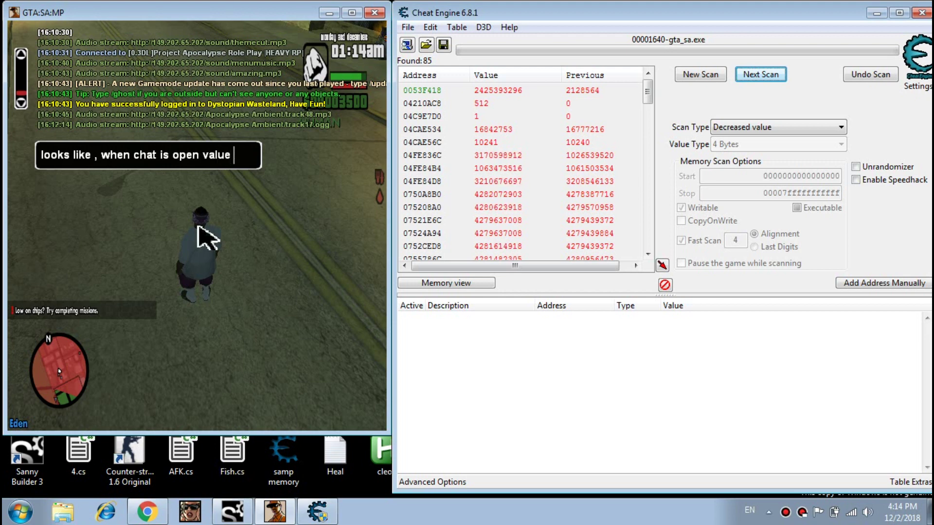
text(is 1)
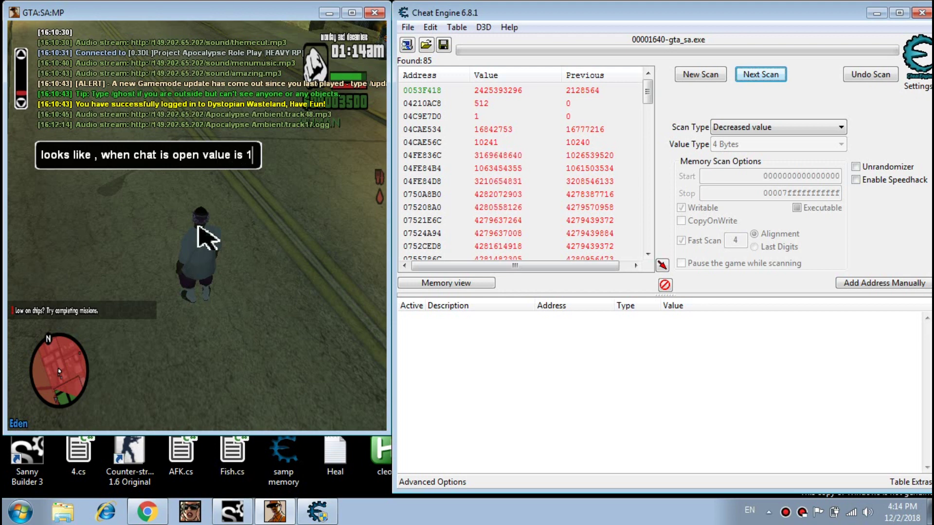
text( and when cha)
key(BackSpace)
text(hat is closed value is 0)
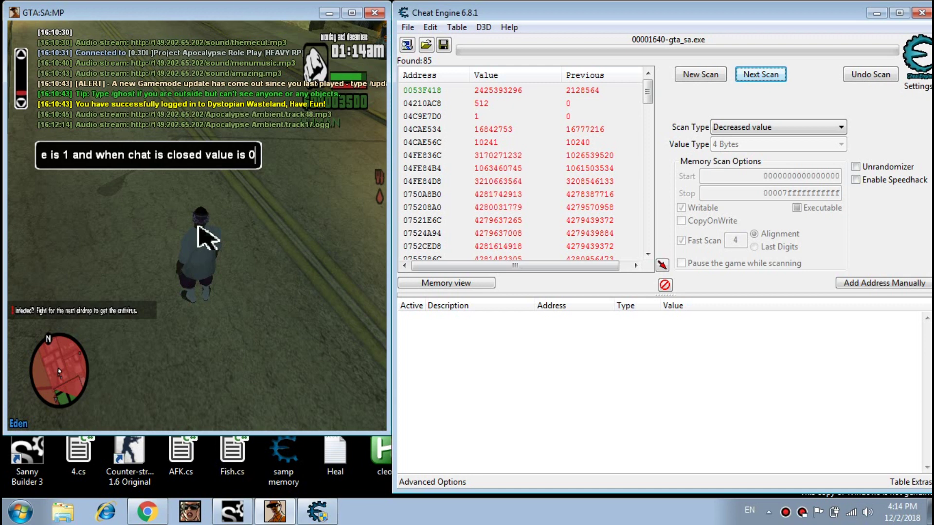
key(ctrl+a)
key(BackSpace)
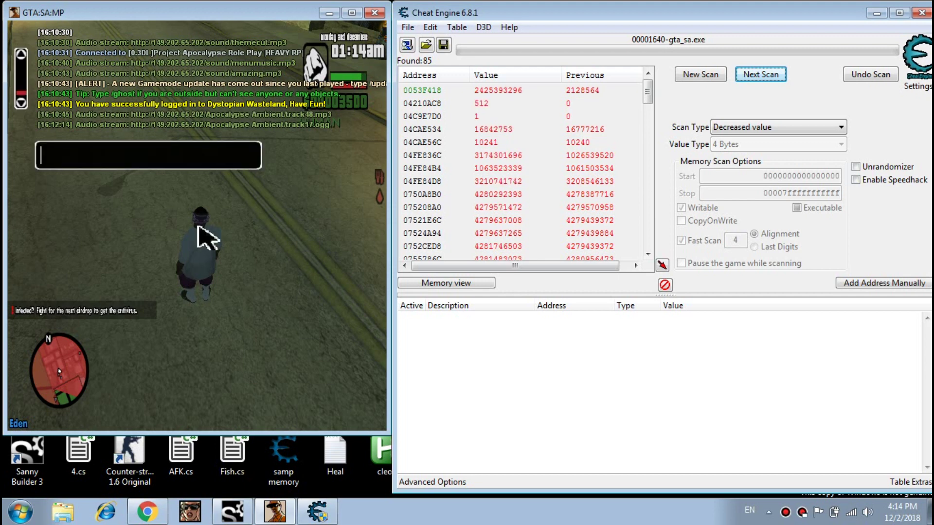
Open and close the game's chat again to compare the values of the first scan results in both states
key(Escape)
key(t)
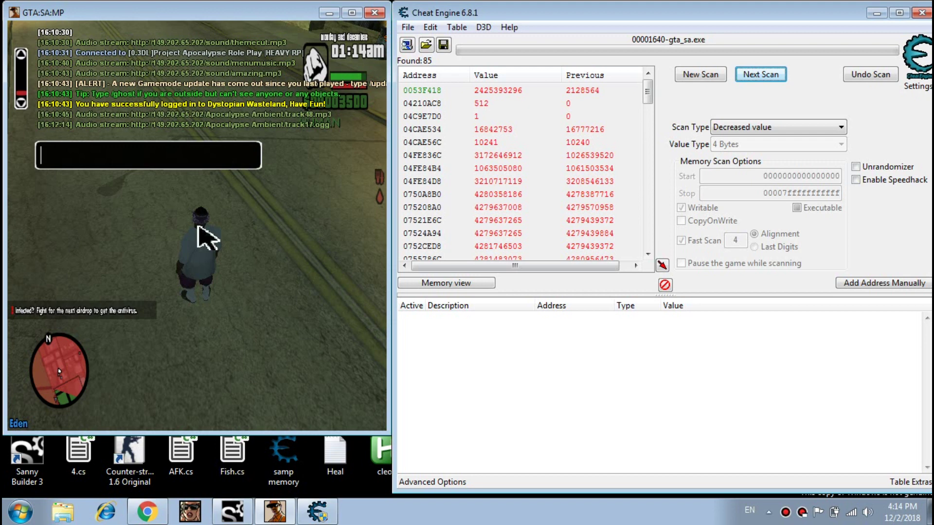
mouse_move(646, 92)
mouse_down()
mouse_move(635, 252)
mouse_move(645, 91)
mouse_up()
click(197, 227)
key(t)
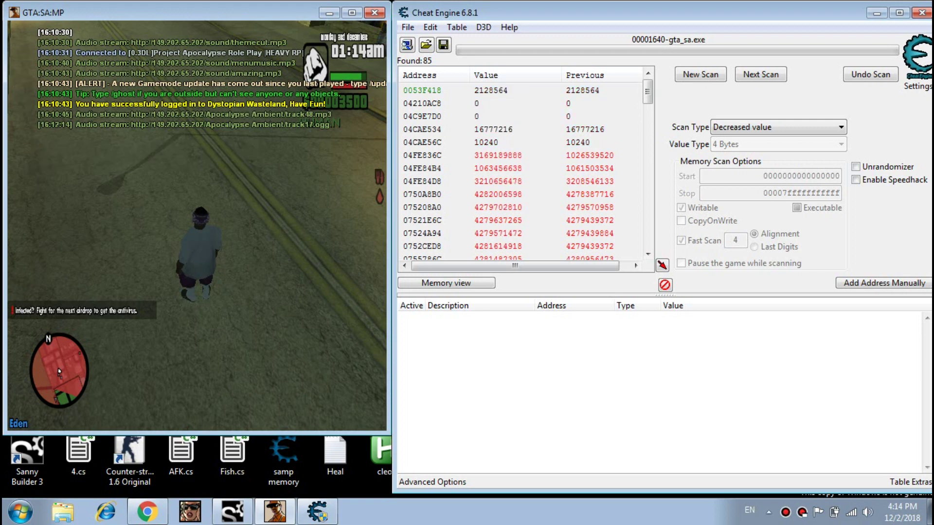
Add the found address 04C9E7D0 to the address list and toggle the game's chat to check how its value responds
double_click(475, 117)
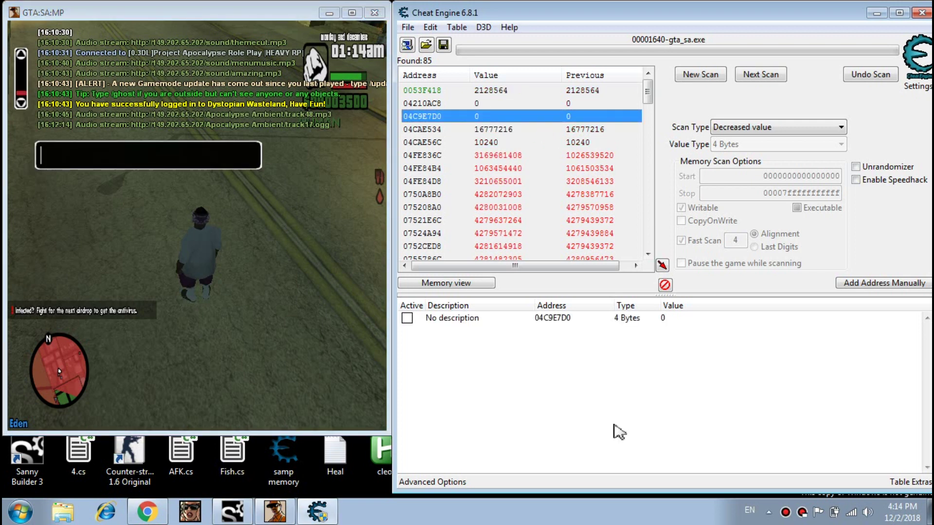
click(568, 320)
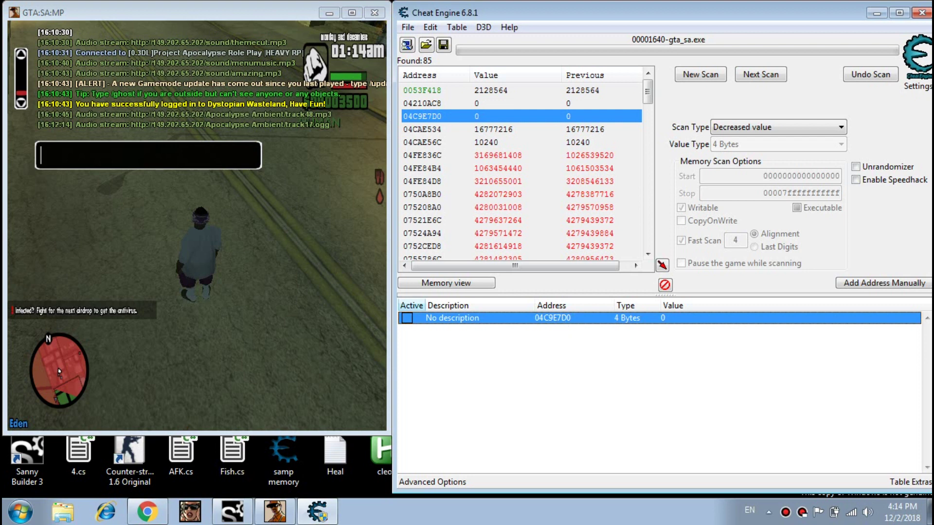
click(288, 270)
key(F6)
key(F6)
key(F6)
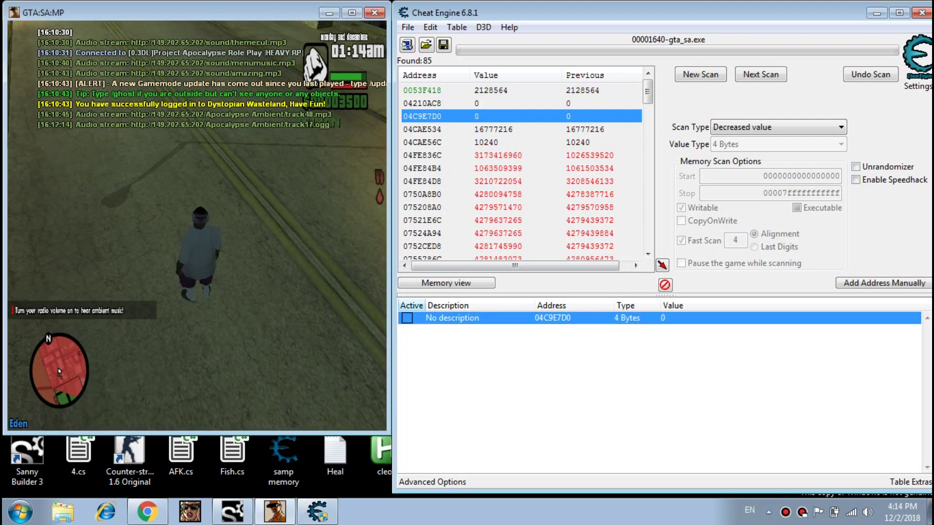
key(F6)
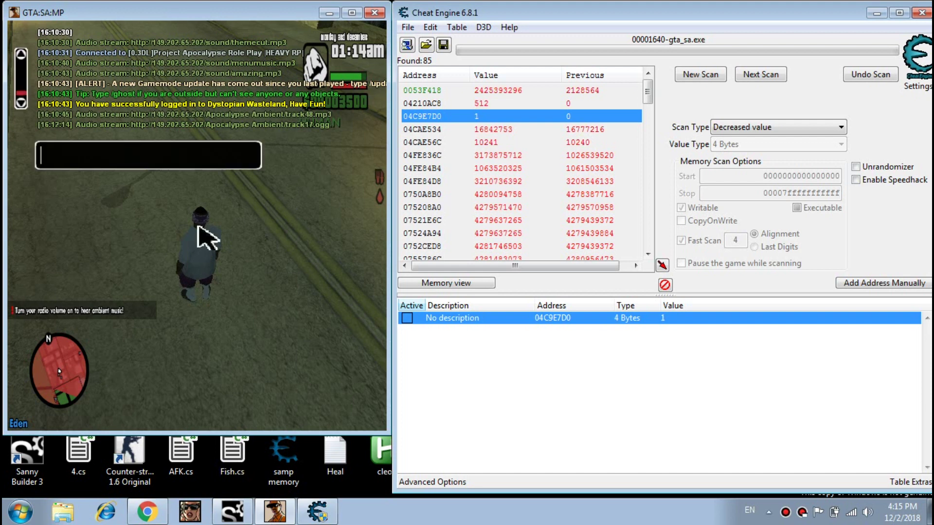
Write the note "now need find pointer..." in the chat entry and clear it
text(now need fi)
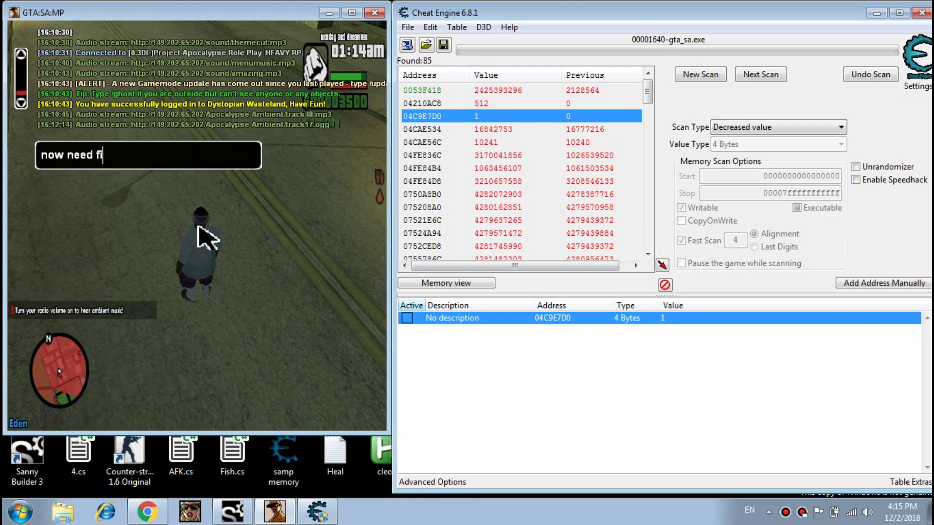
text(nd poin)
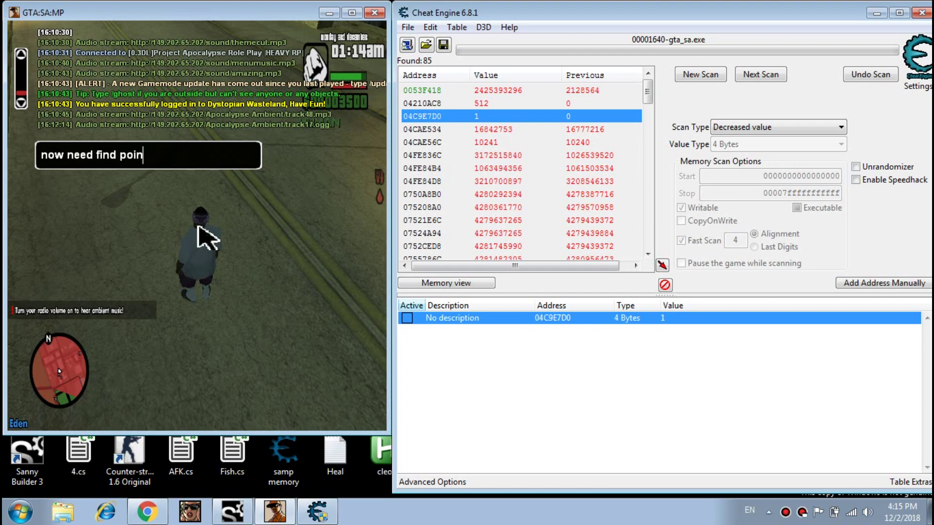
text(ter...)
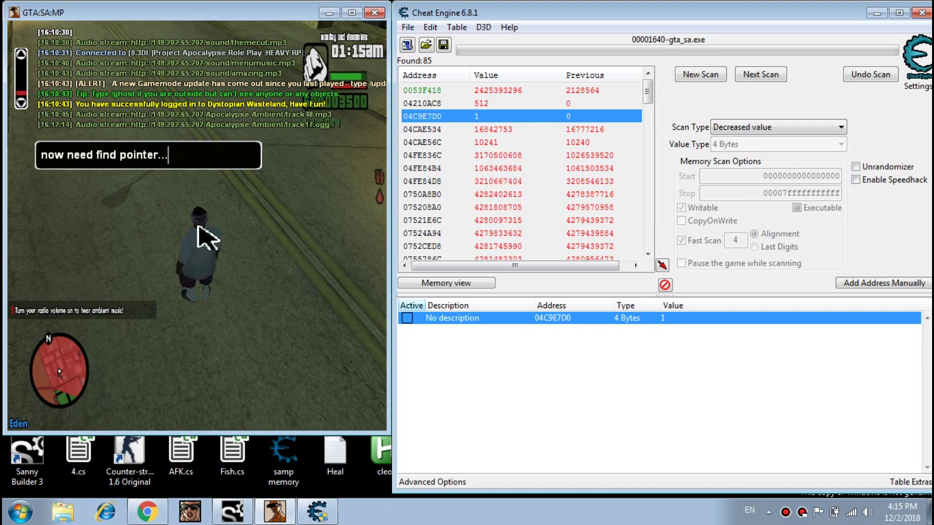
key(ctrl+a)
key(BackSpace)
key(Return)
key(t)
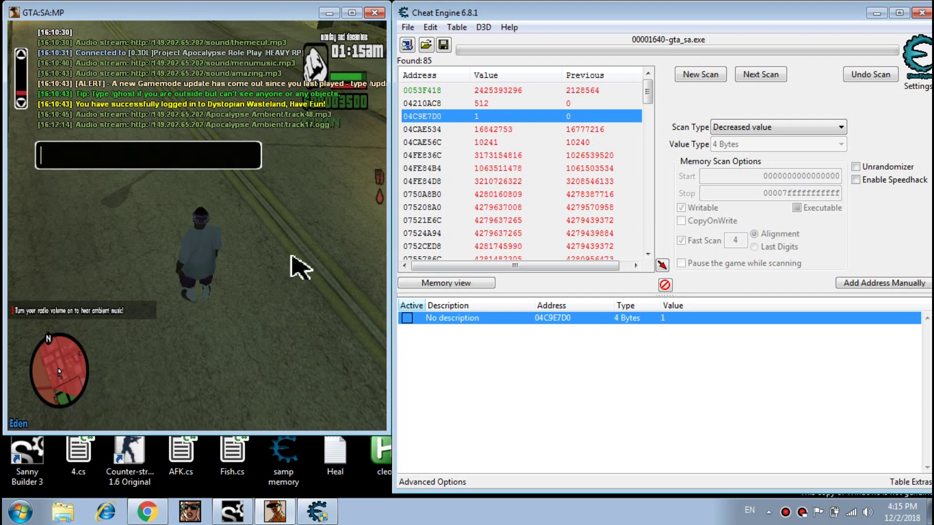
Attach the debugger to find out what accesses address 04C9E7D0, and toggle the game's chat to record the opcodes
right_click(547, 318)
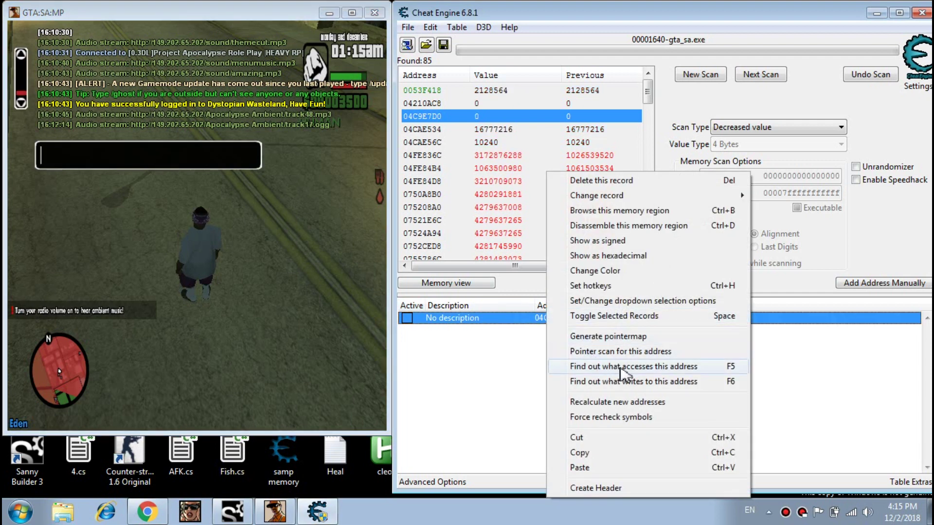
click(654, 367)
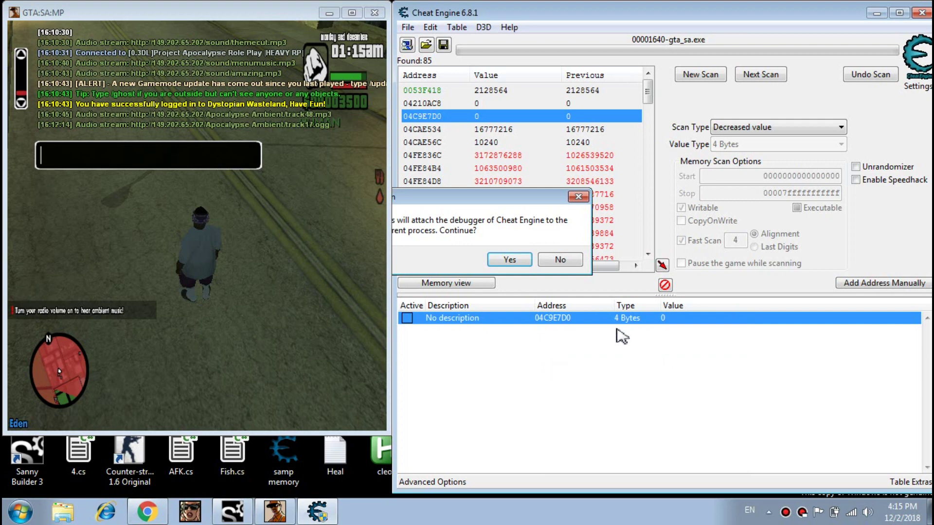
click(509, 260)
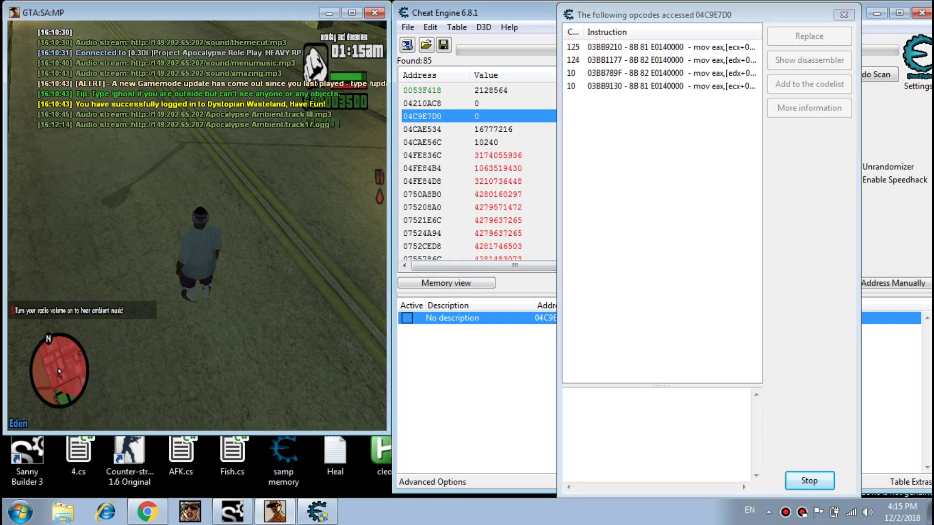
key(t)
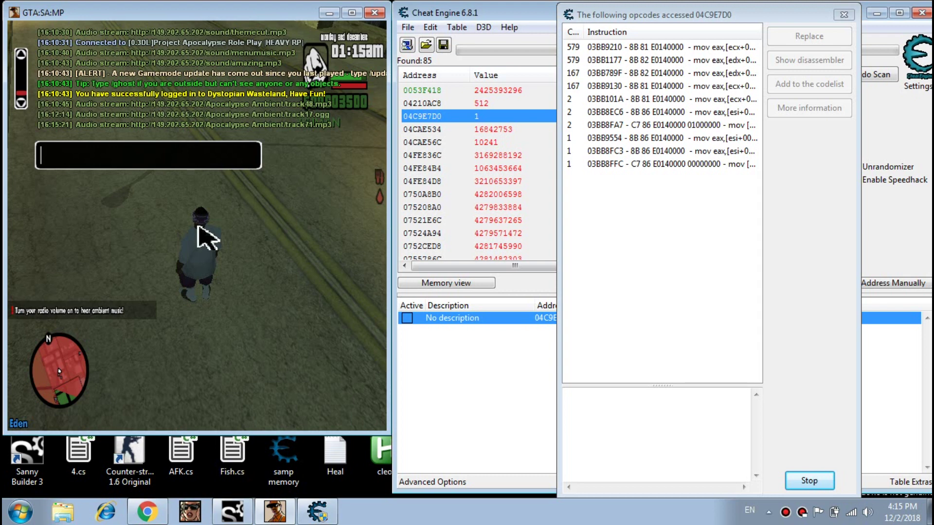
Write the note "when i open chat number get + 1 , same if i close chat.." in the chat entry and clear it
text(whe)
text(n chat)
key(BackSpace)
key(BackSpace)
key(BackSpace)
key(BackSpace)
text(i open chat)
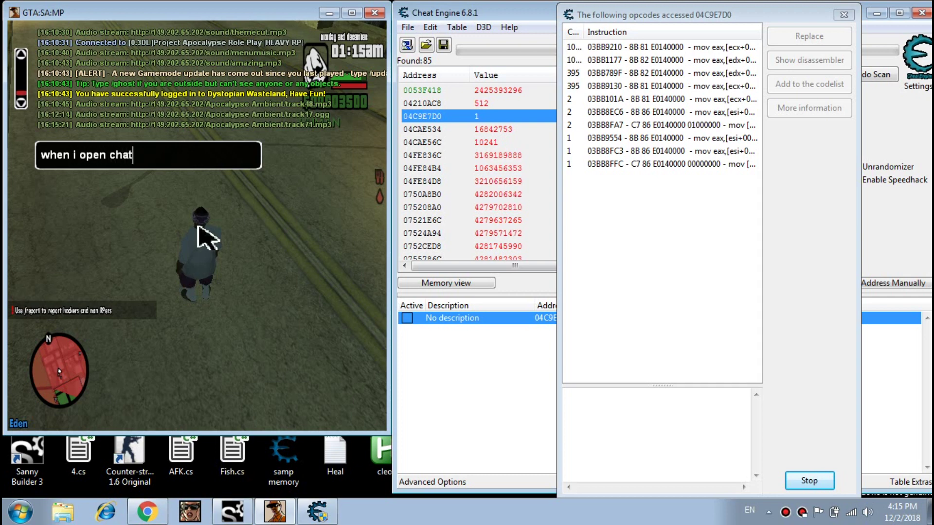
text( number)
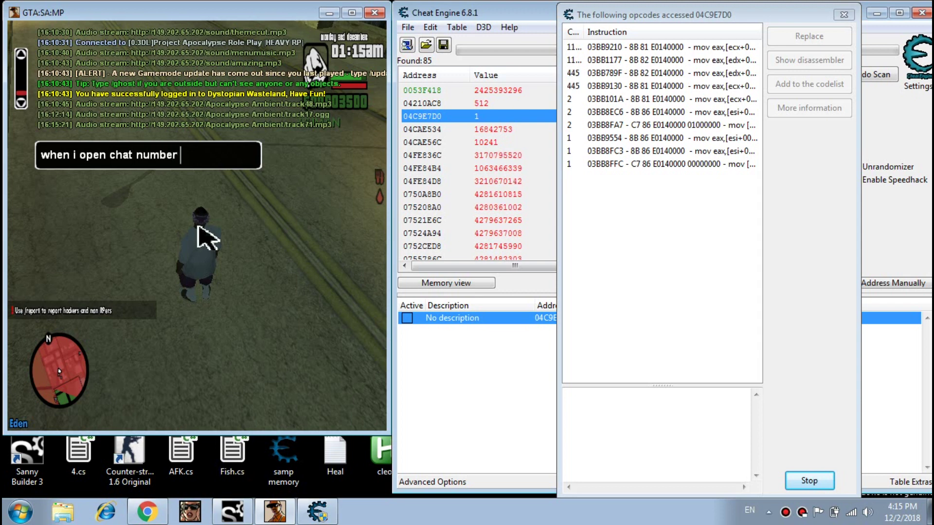
text( get +)
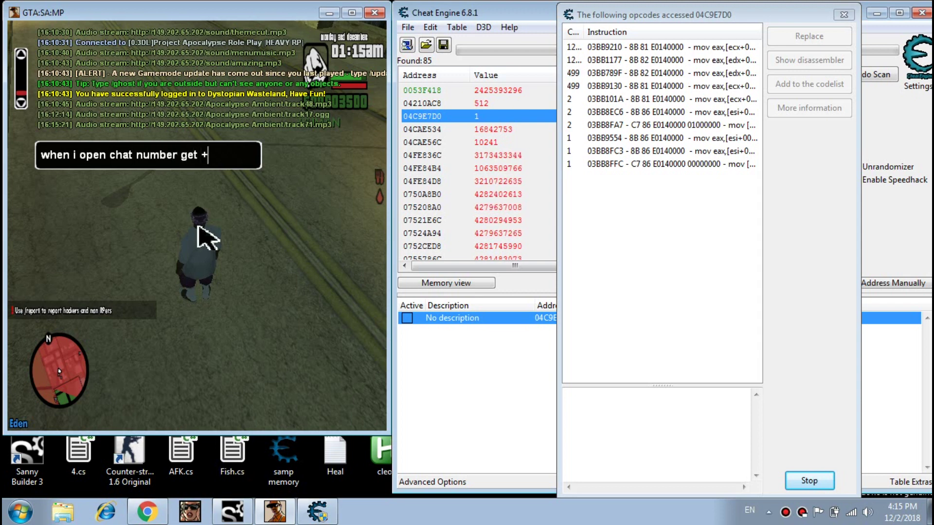
text(1)
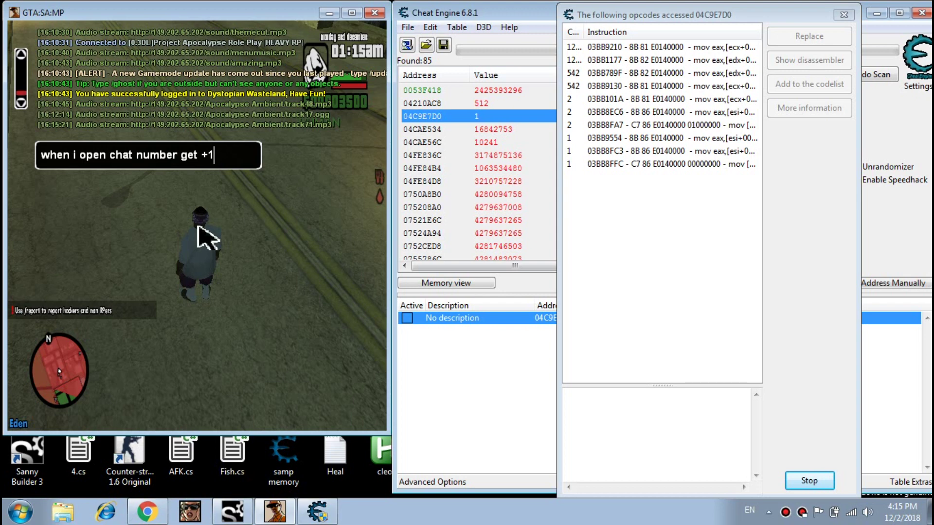
key(Left)
key(Right)
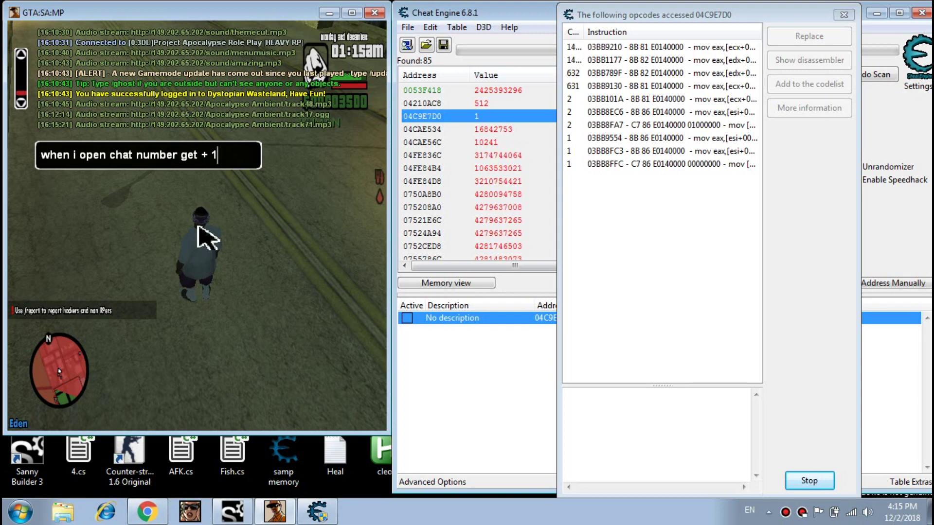
text(, same if c)
key(BackSpace)
text(i)
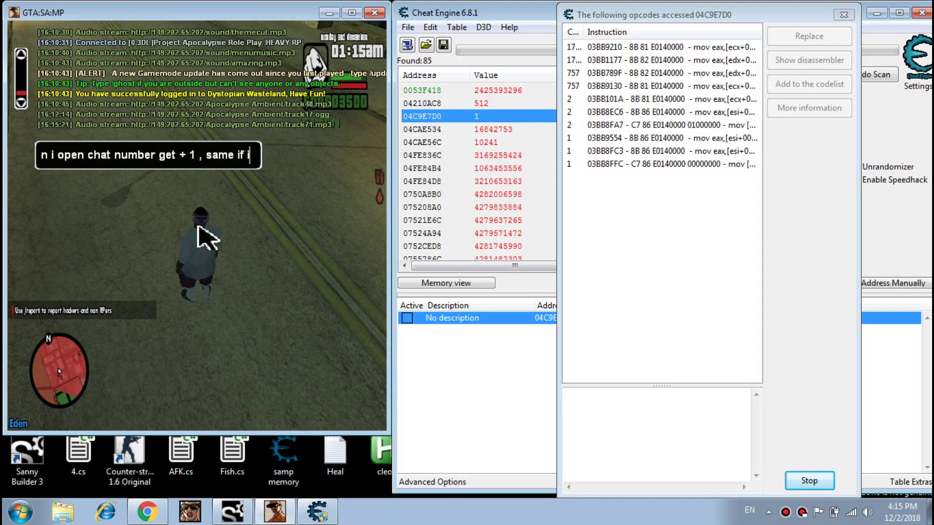
text( cl)
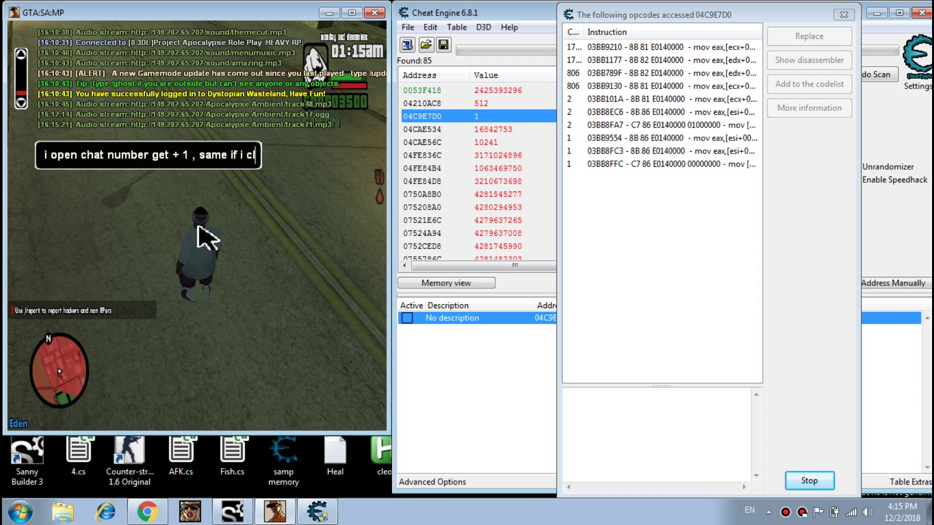
text(ose chat..)
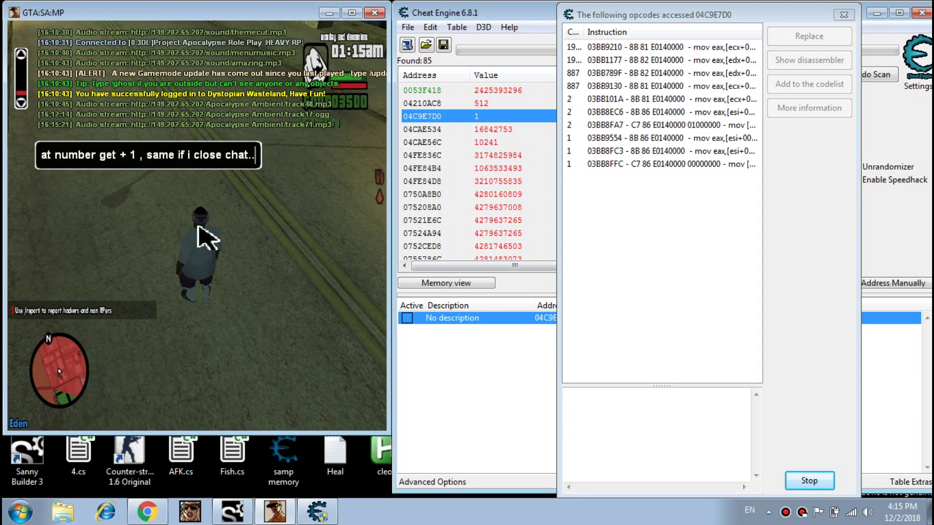
key(ctrl+a)
key(BackSpace)
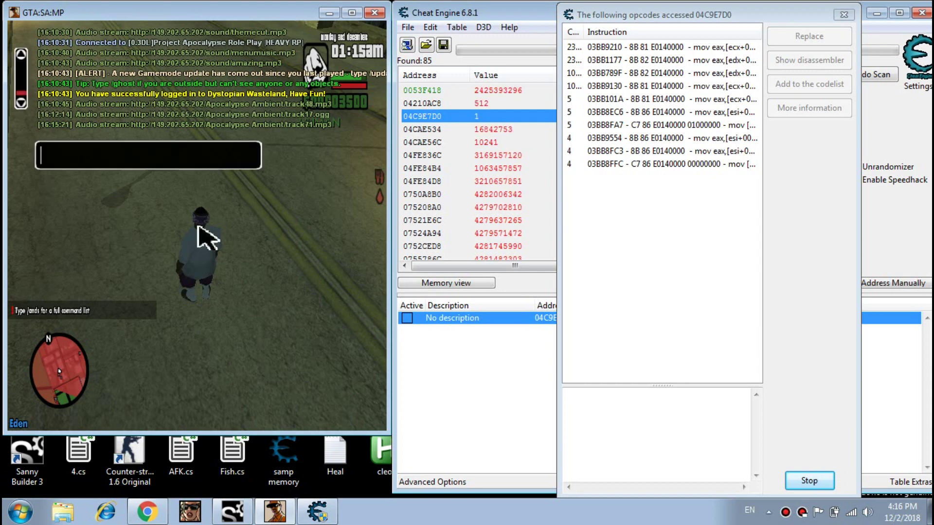
Copy the probable pointer value from the extra info of instruction 03BB8FA7, and close the info and opcode windows
double_click(639, 125)
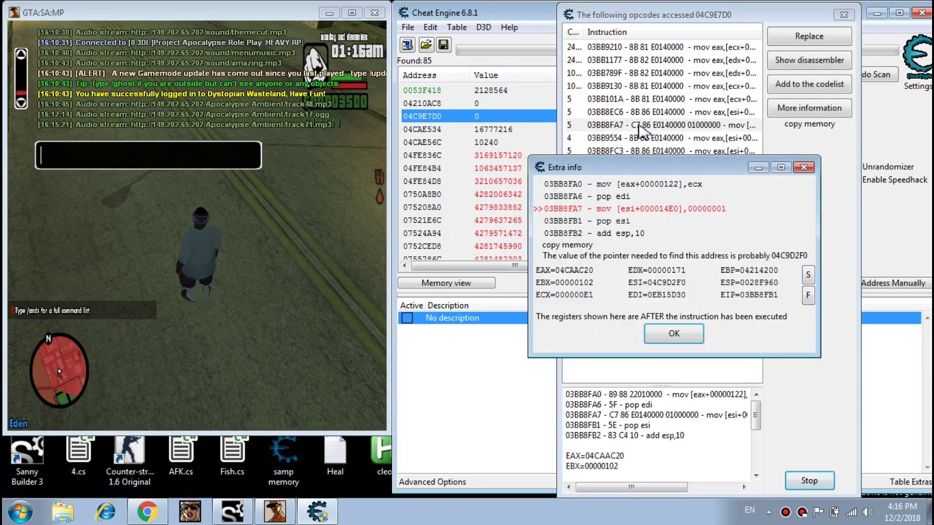
right_click(789, 257)
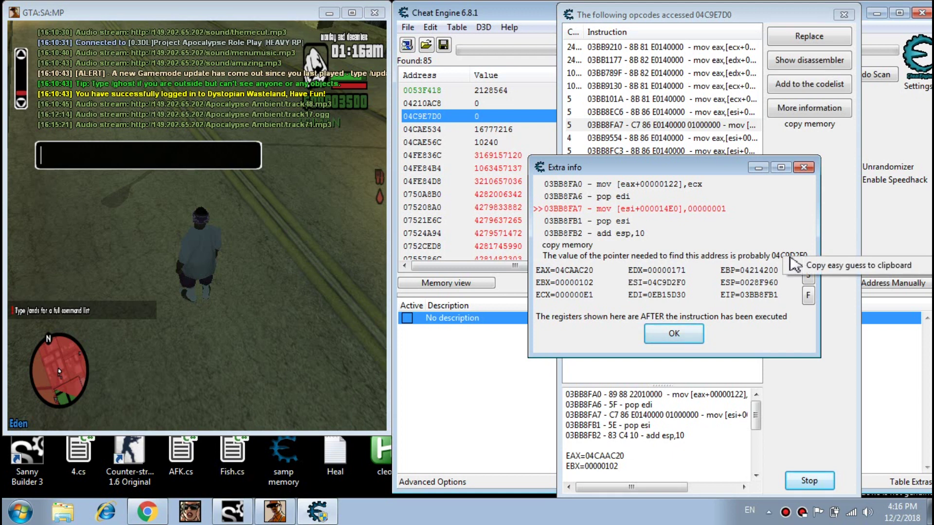
click(816, 268)
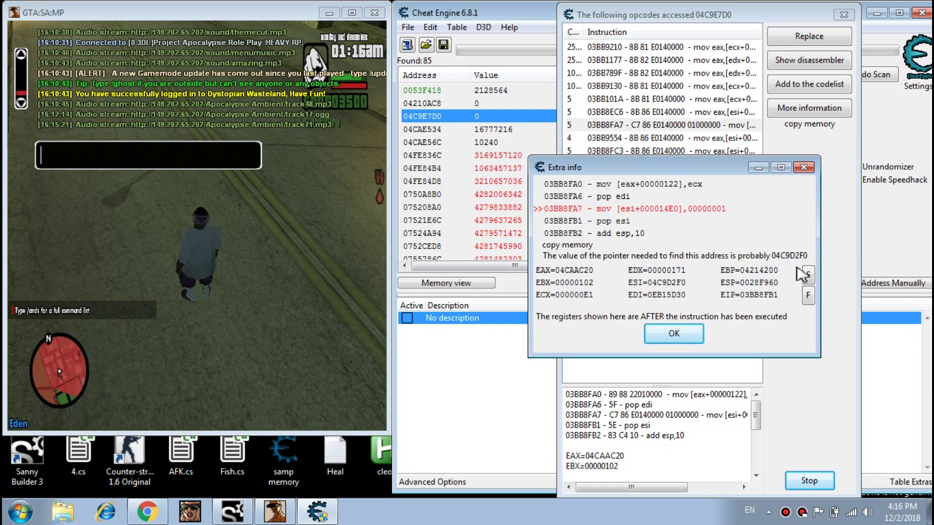
click(804, 169)
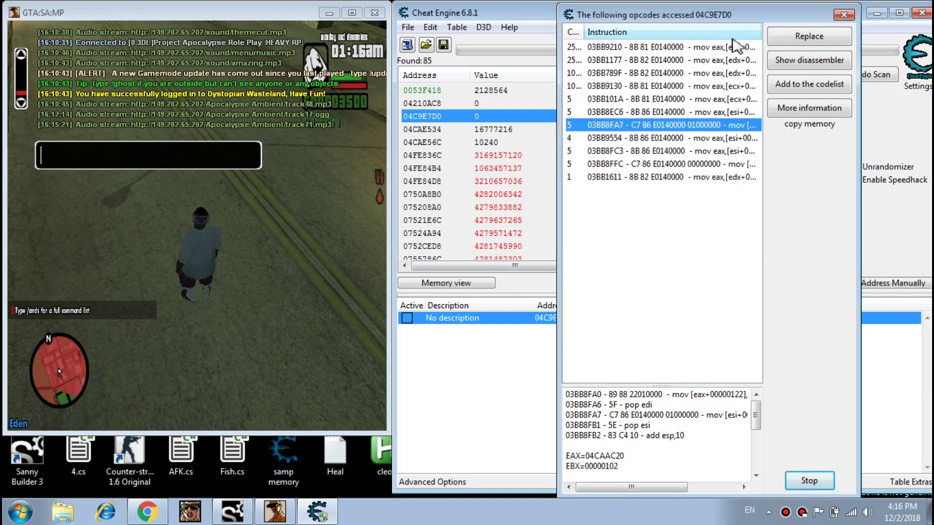
click(852, 19)
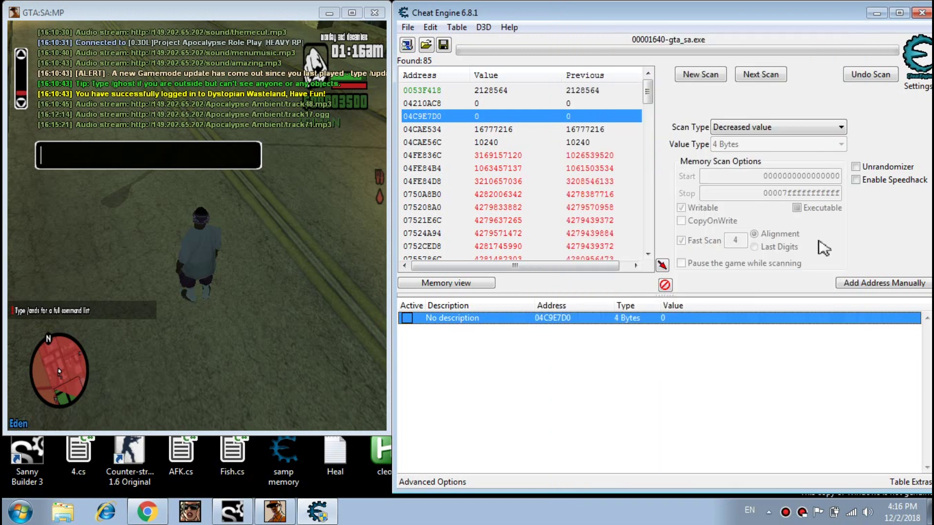
Manually add the copied address 04C9D2F0 to the address list as a 4 Bytes entry
click(861, 286)
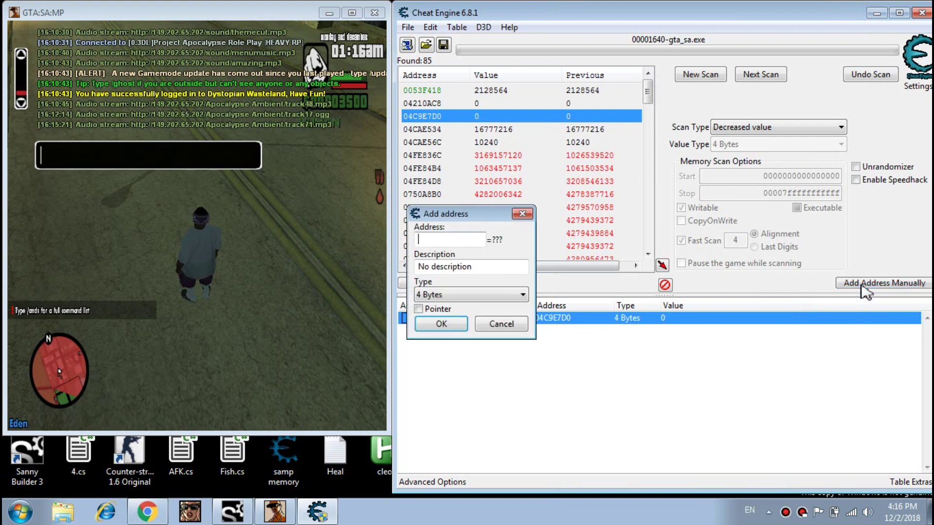
right_click(446, 240)
click(472, 296)
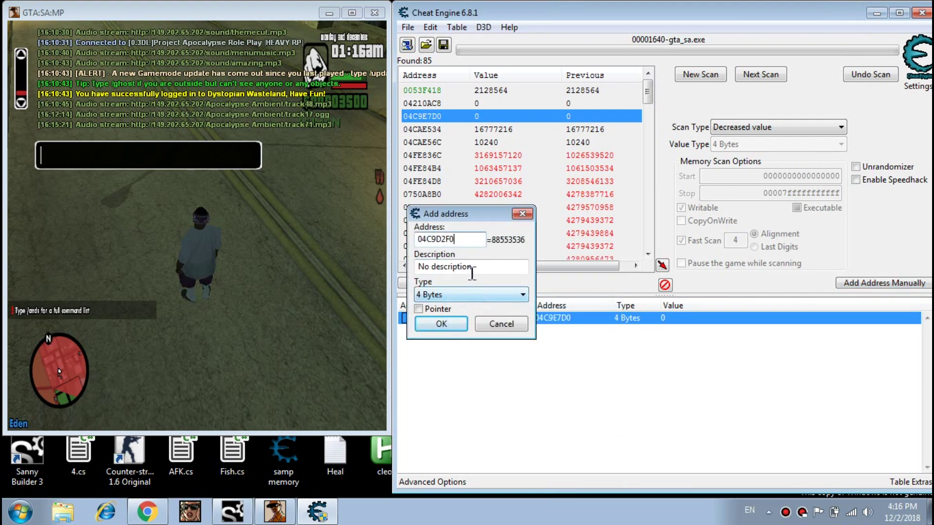
click(441, 325)
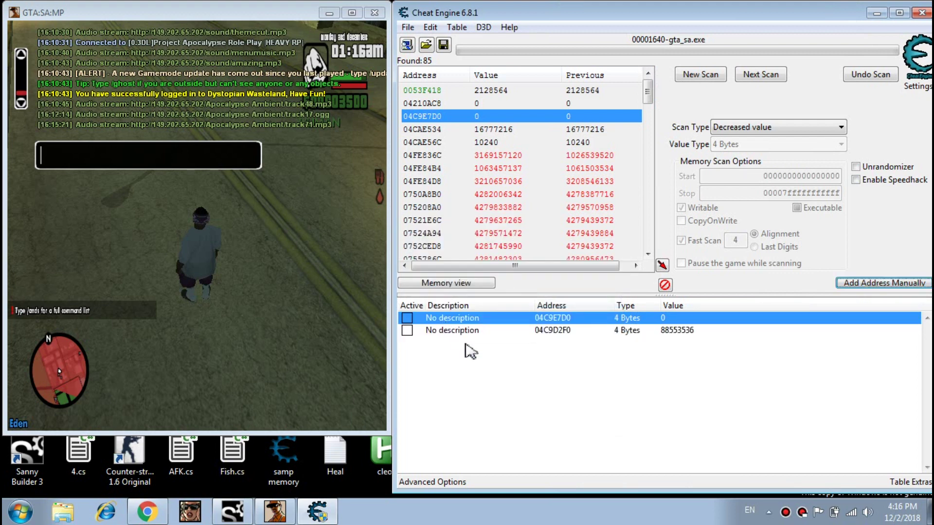
Change the description of the 04C9D2F0 entry to "chat dynamic pointer"
double_click(467, 331)
drag(464, 238, 693, 240)
text(pointer)
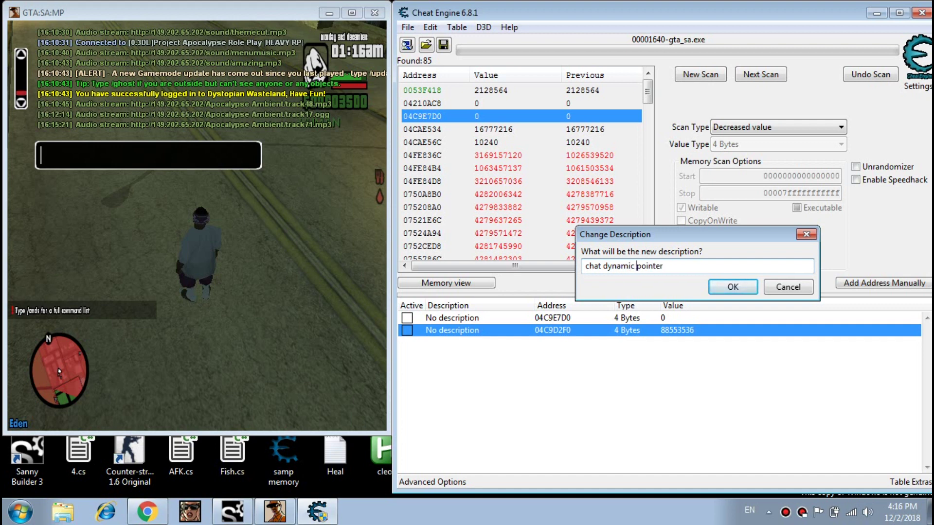
click(731, 287)
Change the description of the 04C9E7D0 entry to "chat dynamic memory"
double_click(474, 318)
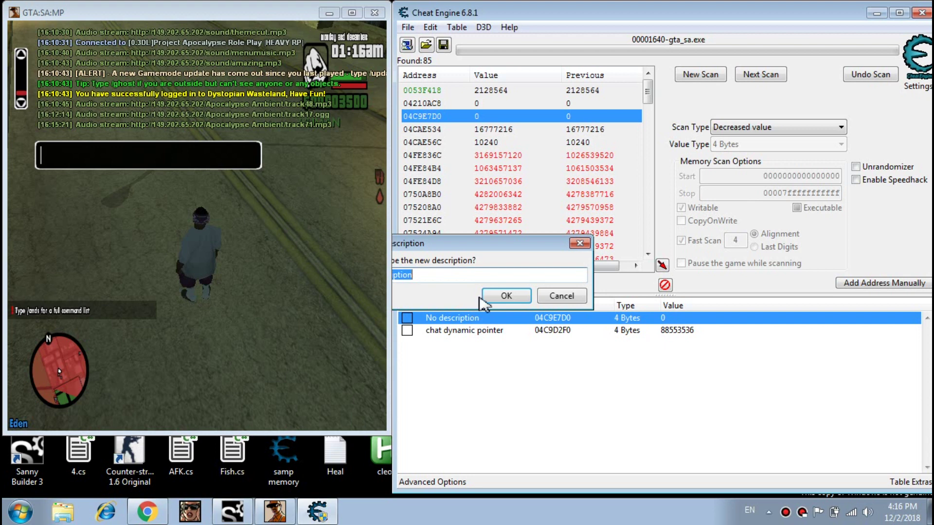
text(chat dynamic memory)
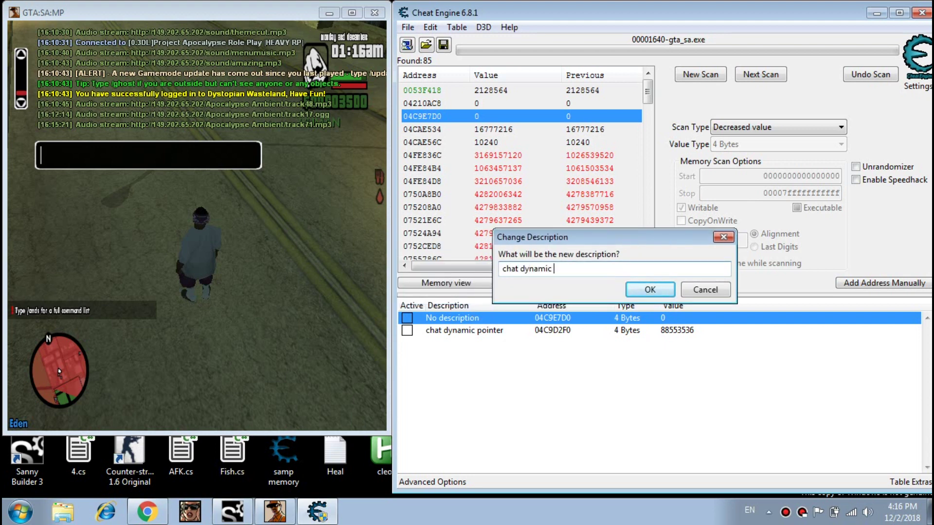
click(651, 290)
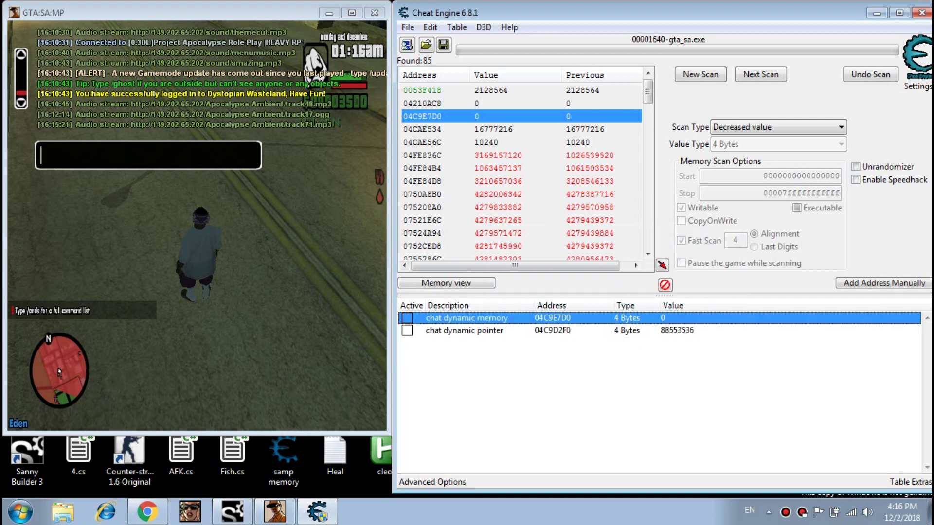
Write the note "now need scan for pointer.." in the game's chat box, and clear it
click(207, 237)
text(now need sc)
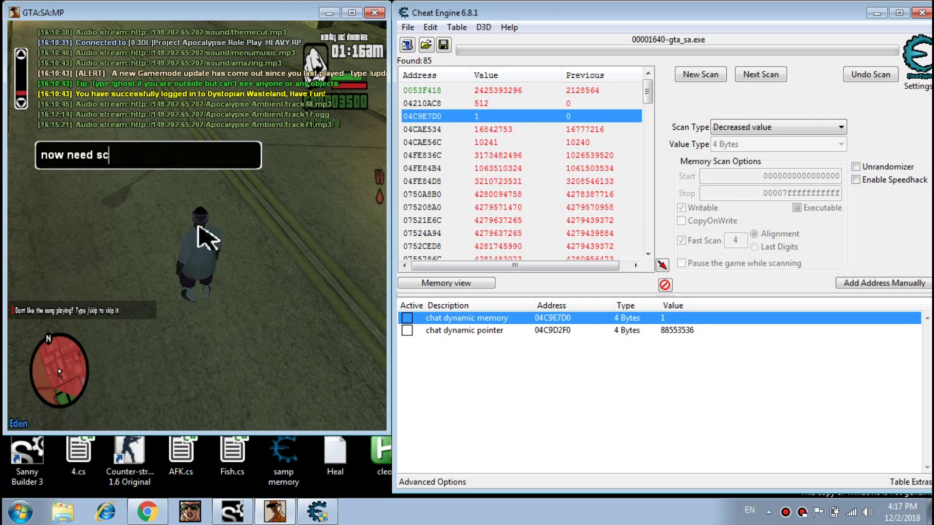
text(an for)
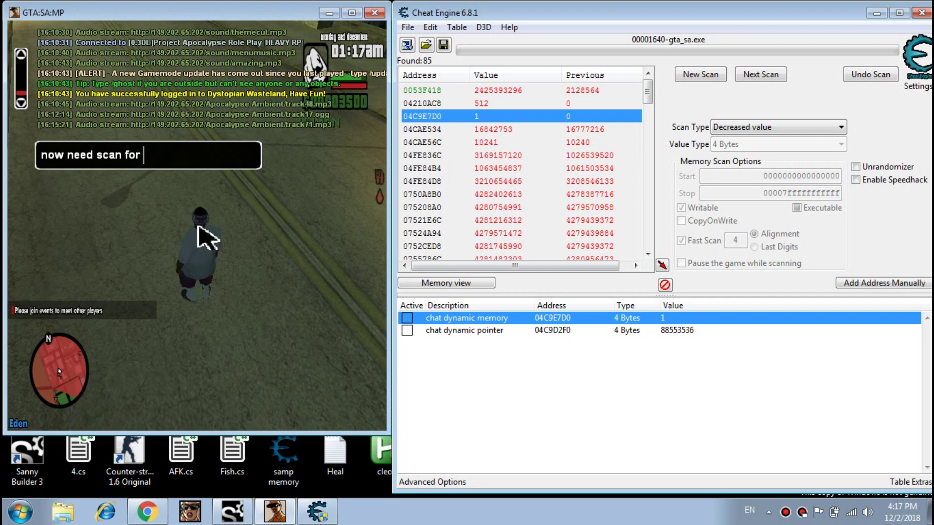
text( pointer..)
key(ctrl+a)
key(BackSpace)
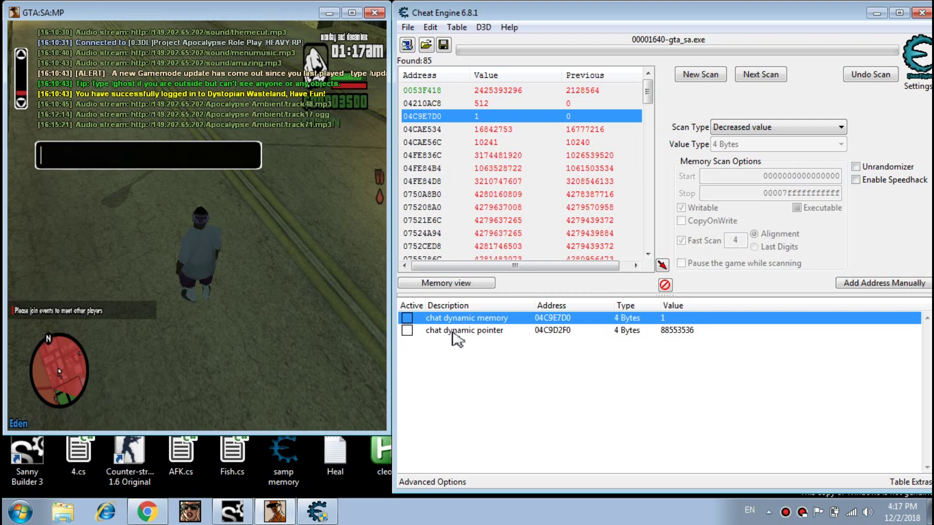
Run a pointer scan for the "chat dynamic pointer" address 04C9D2F0 with the max level set to 2
right_click(557, 331)
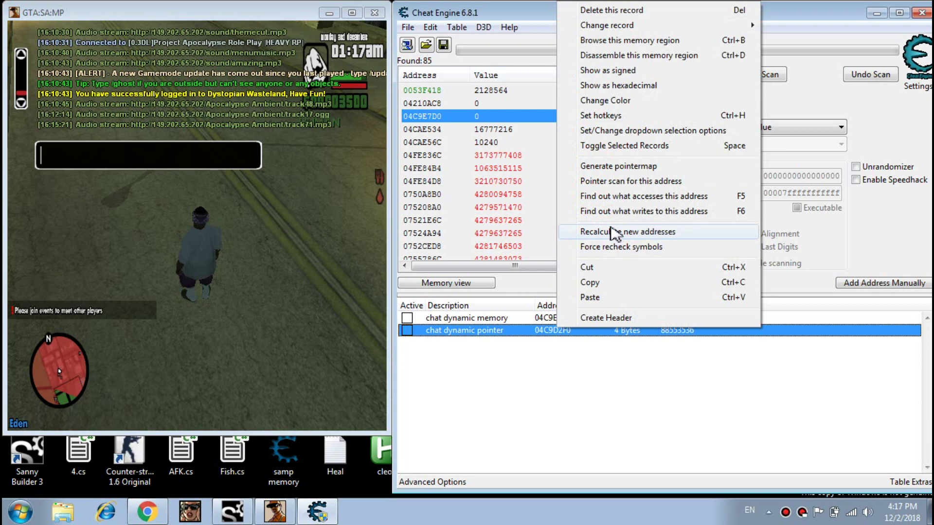
click(617, 181)
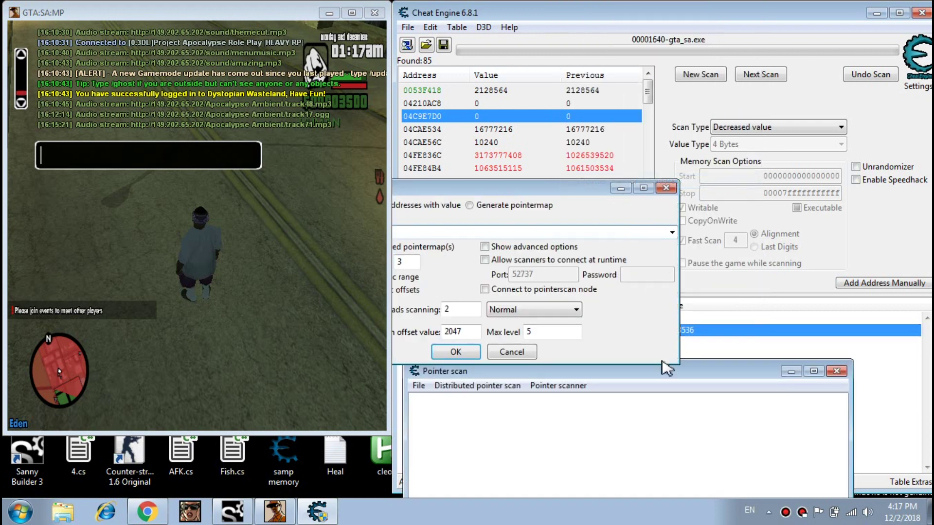
drag(554, 189, 732, 101)
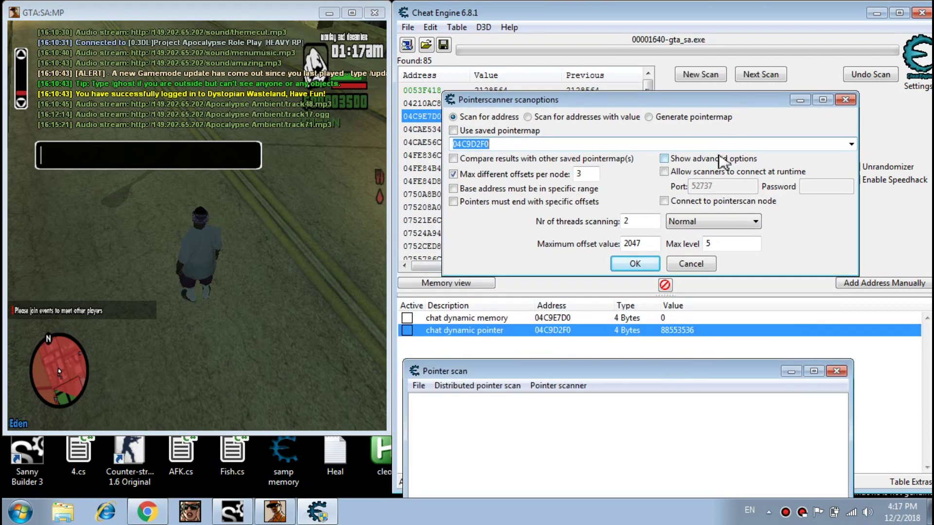
double_click(710, 243)
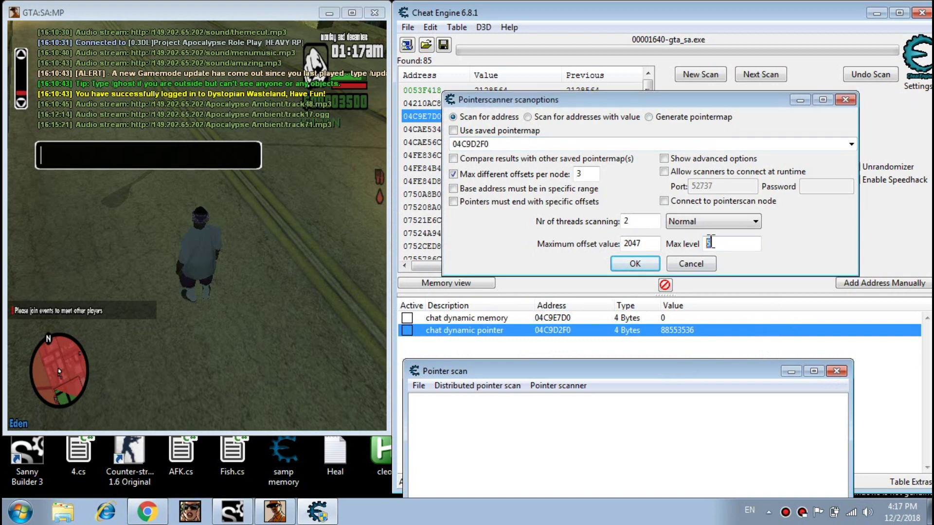
text(2)
click(643, 265)
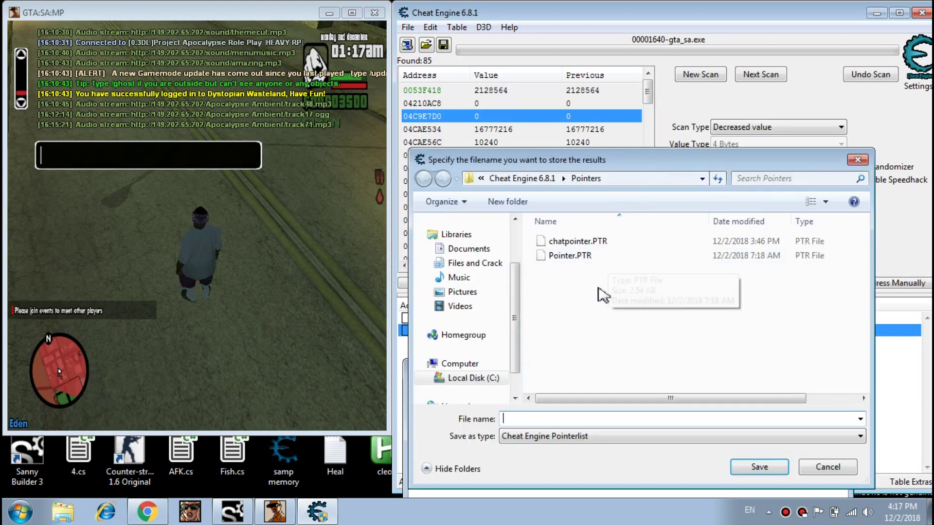
Store the pointer scan results in chatpointer.PTR, replacing the existing file
click(587, 243)
click(759, 467)
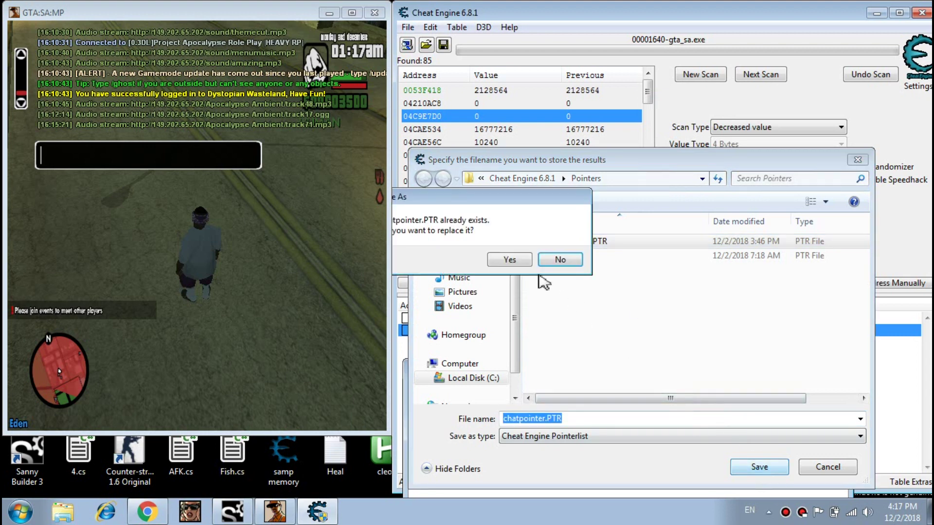
click(508, 261)
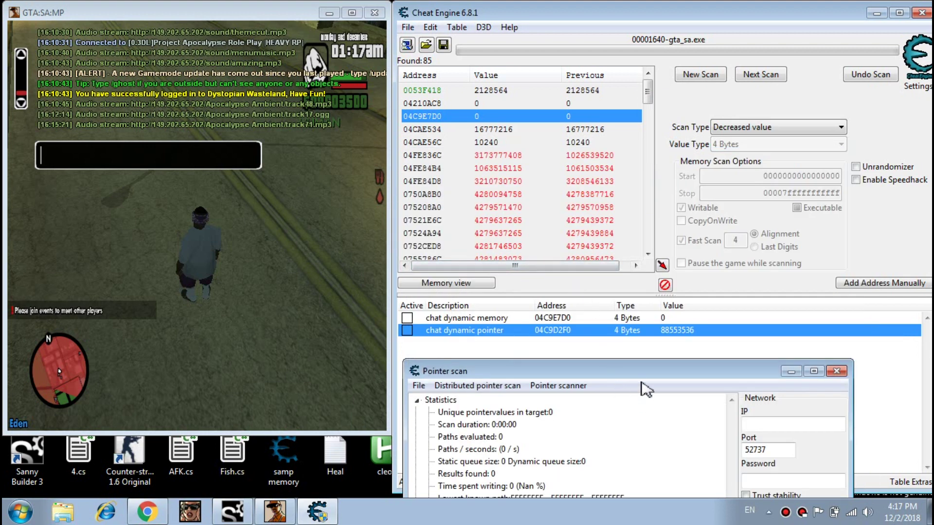
Add the pointer path "samp.dll"+002ACA14 to the address list, close the pointer scan results, and select the new entry
drag(664, 304, 674, 43)
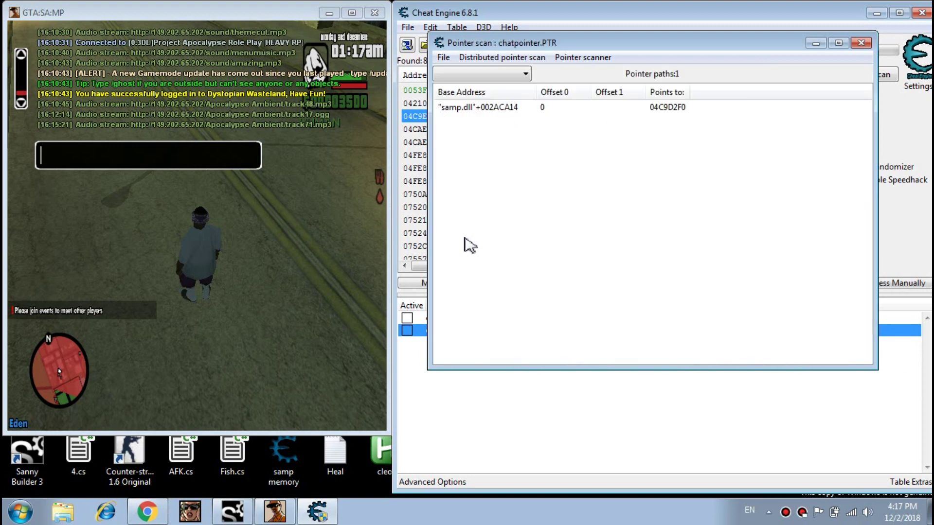
click(510, 108)
double_click(516, 113)
drag(537, 42, 387, 180)
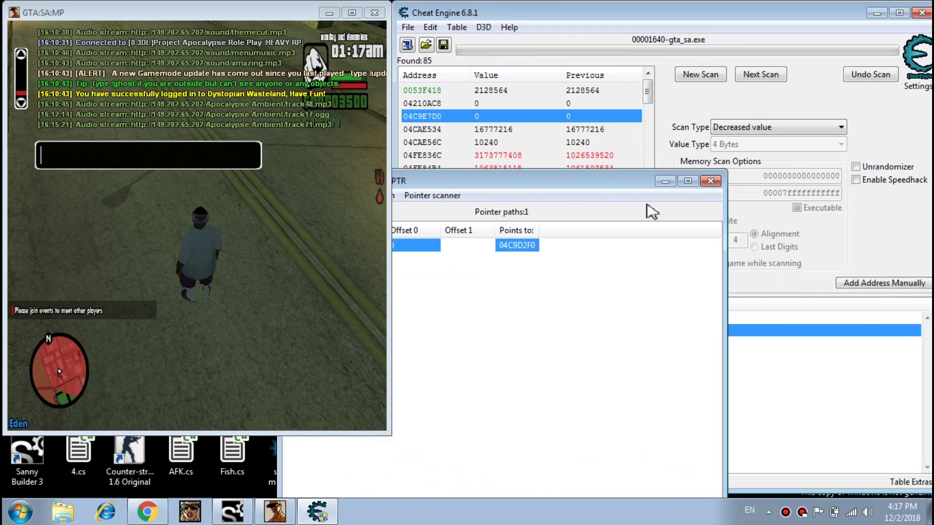
click(710, 181)
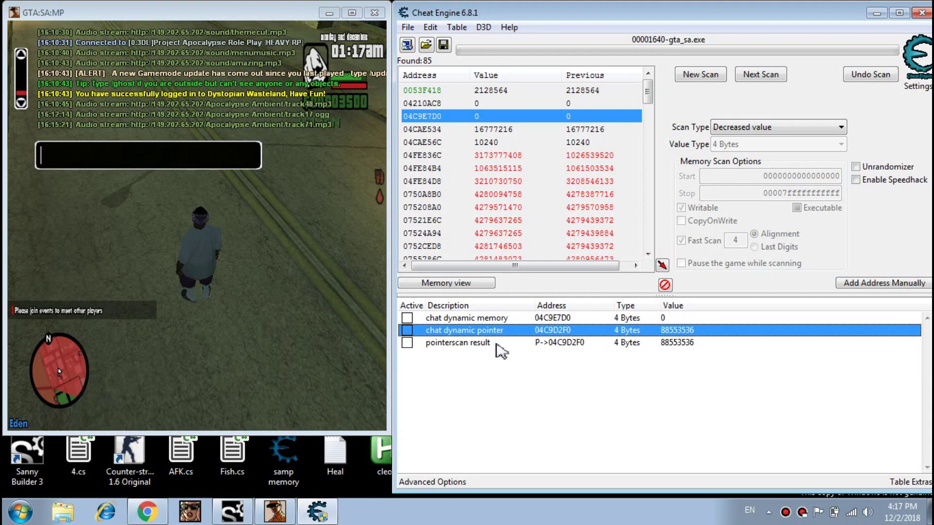
click(542, 343)
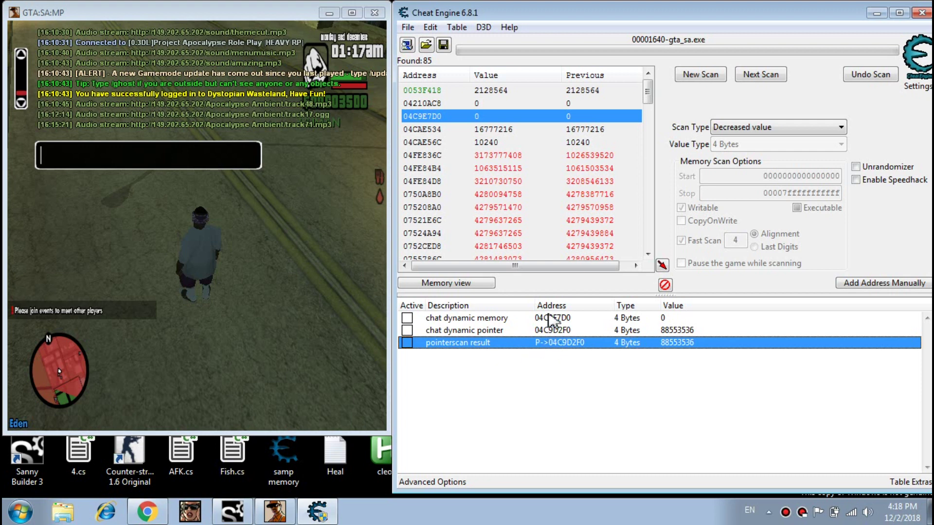
Write the note "now need get offset.." in the game's chat box, and clear it
click(197, 227)
text(now)
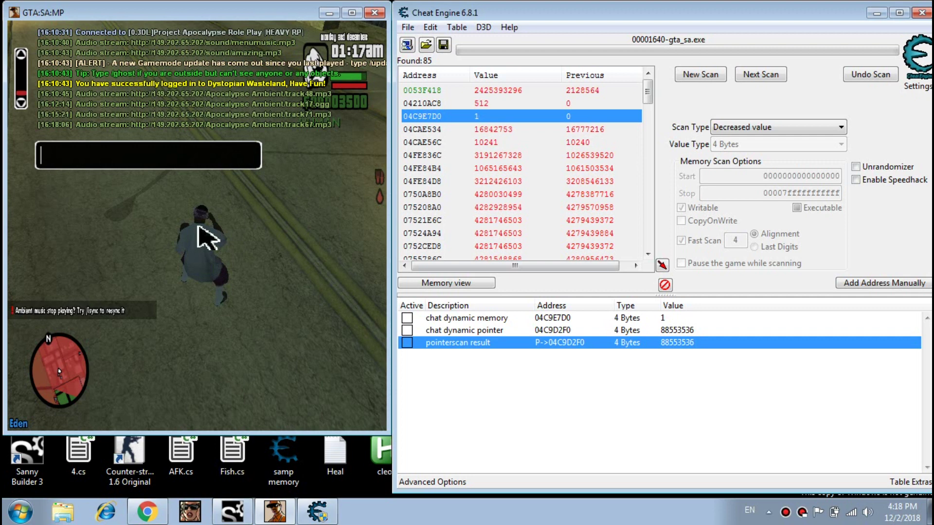
text( need get )
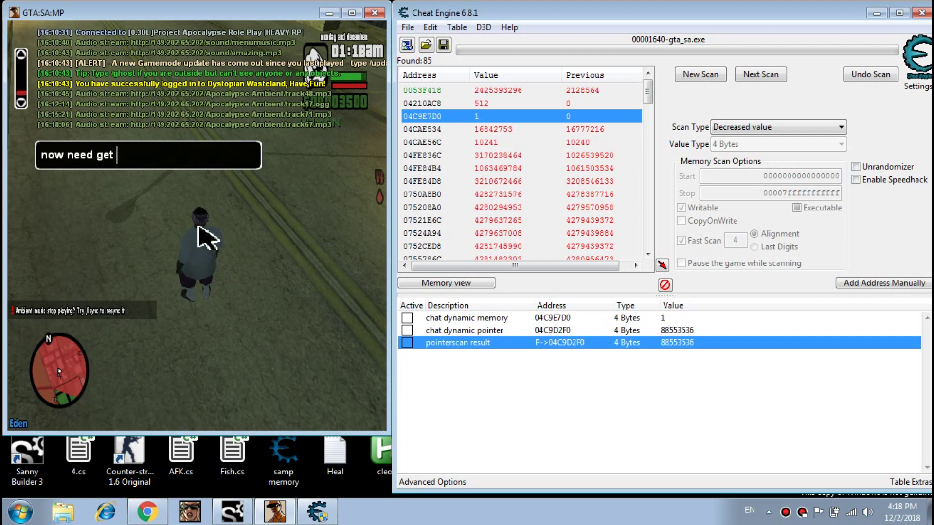
text(offset)
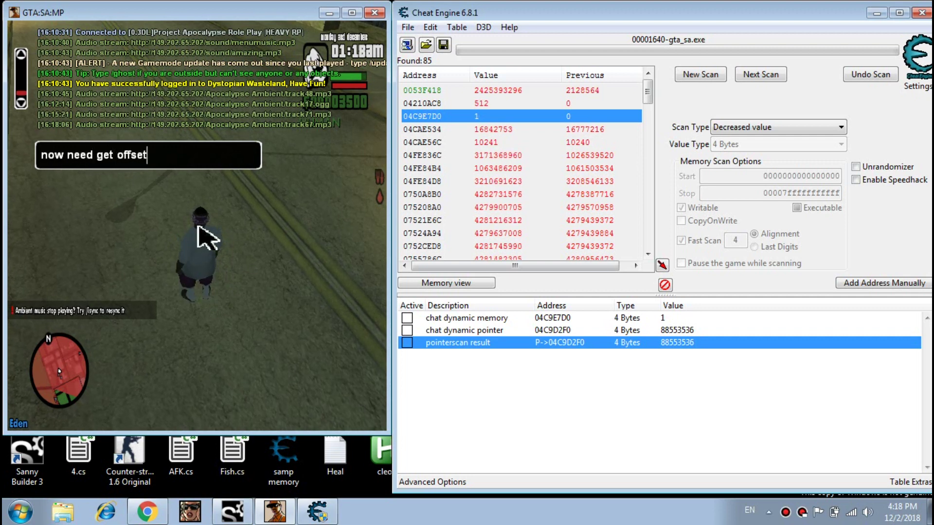
text(..)
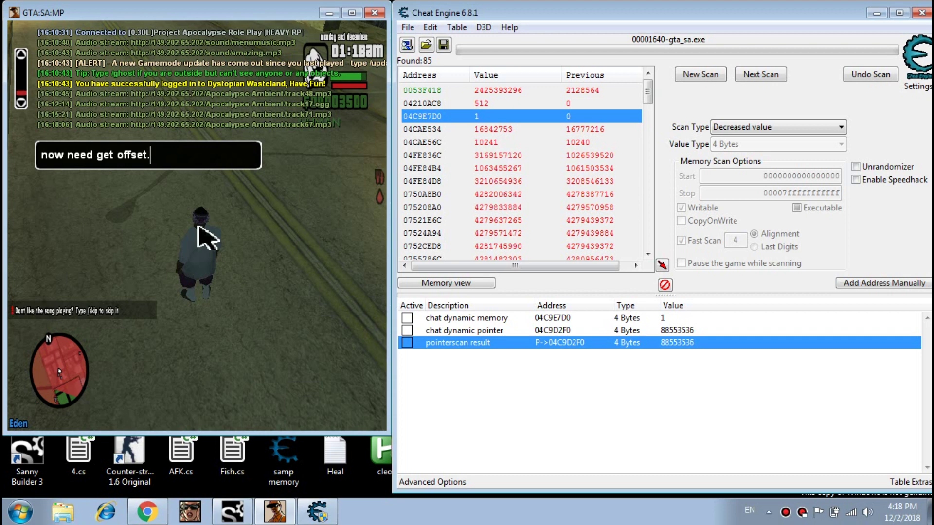
key(ctrl+a)
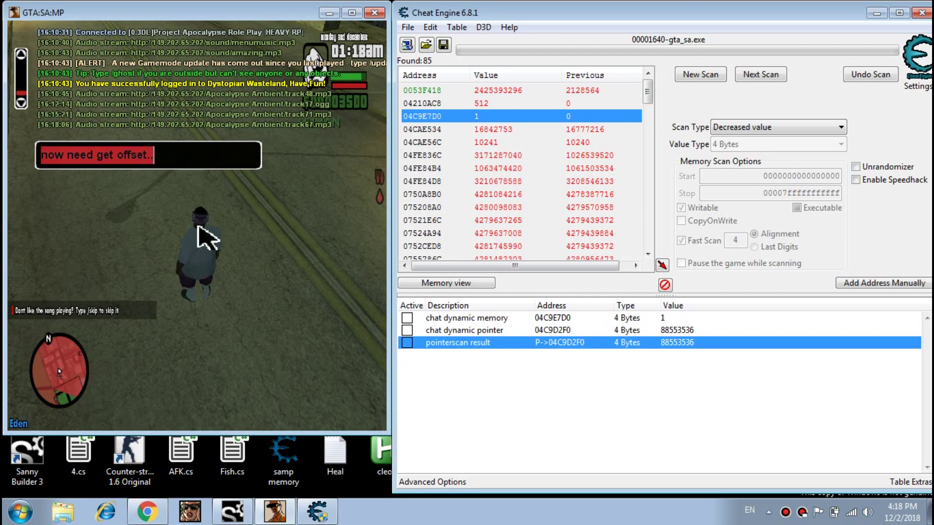
key(BackSpace)
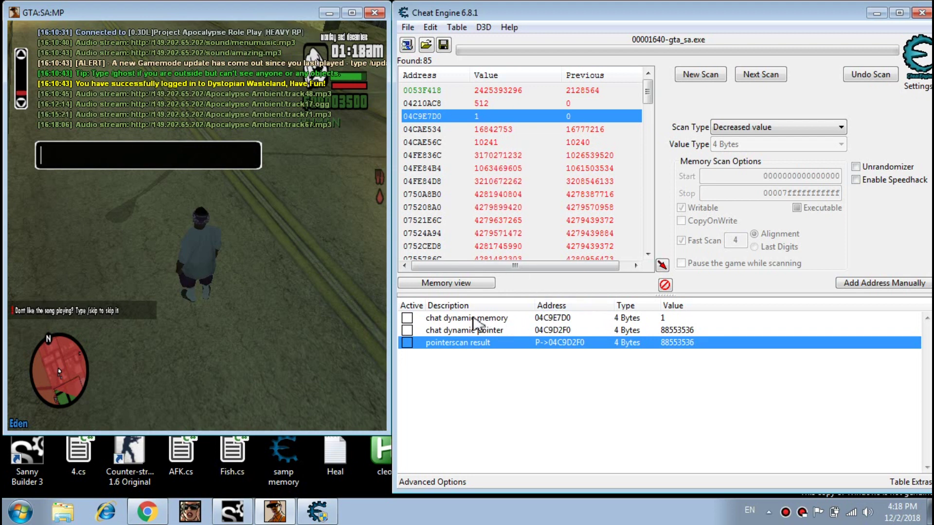
Open a blank Notepad document and place it below the address list entries
key(super)
click(53, 192)
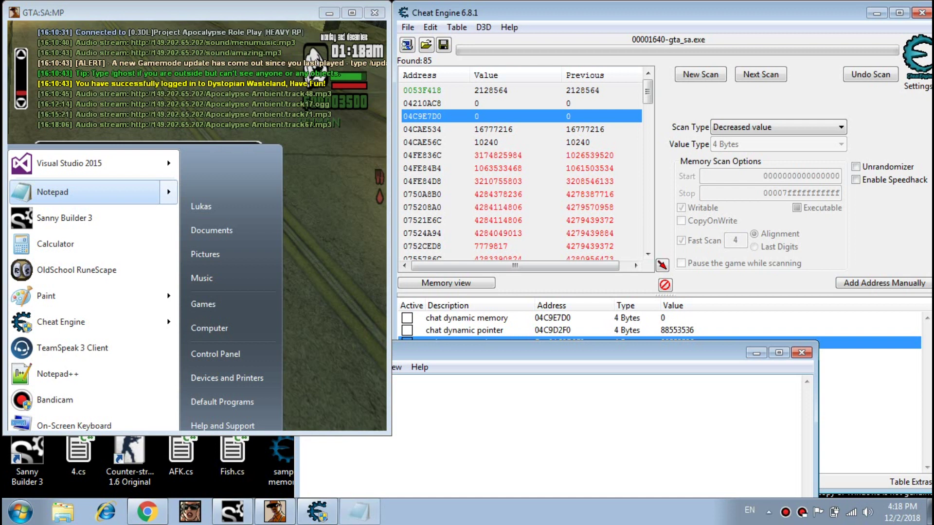
drag(505, 362, 673, 377)
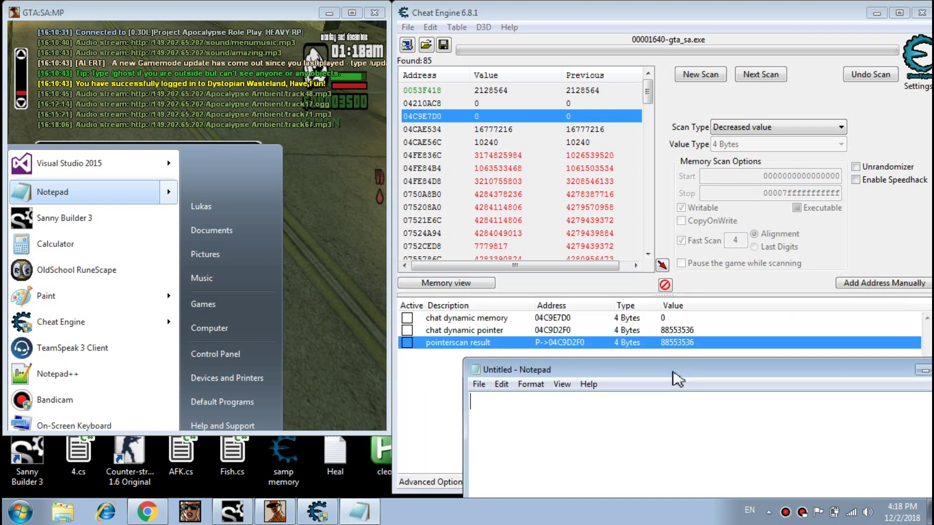
Copy the description "chat dynamic memory" from its address entry into the Notepad document, followed by a minus sign
double_click(472, 319)
key(ctrl+c)
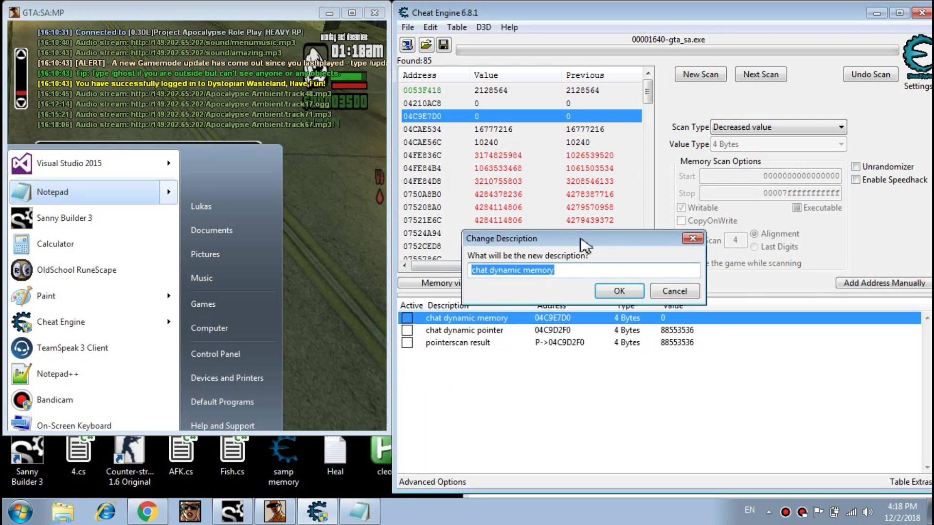
click(665, 292)
click(485, 495)
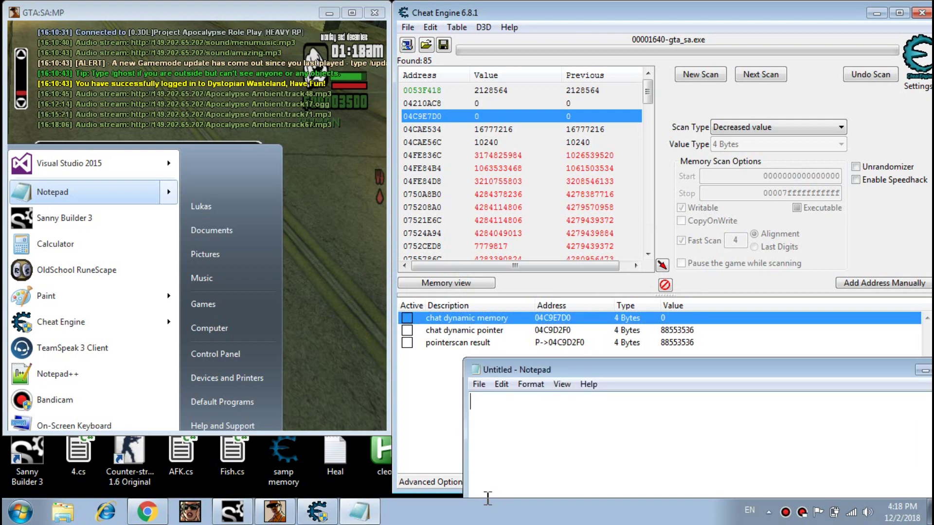
drag(510, 373, 417, 436)
key(ctrl+v)
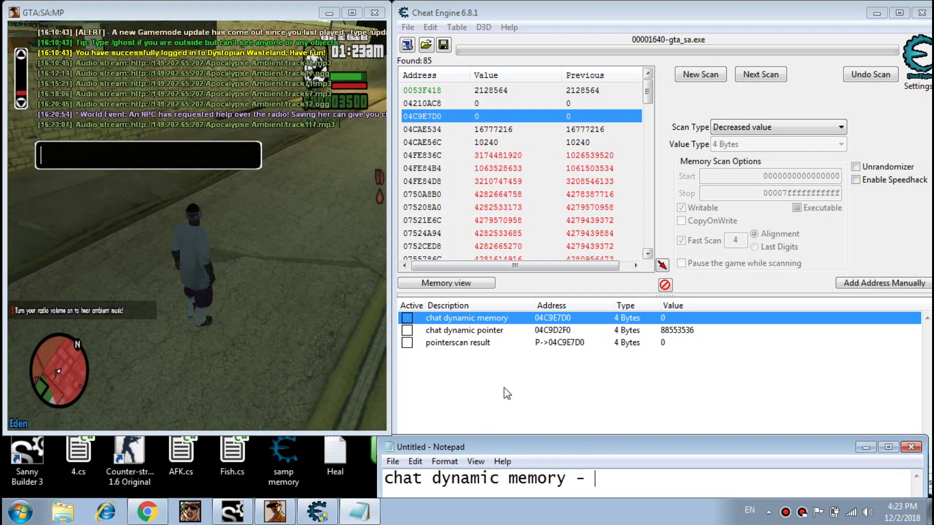
Complete the Notepad formula with the copied description "chat dynamic pointer" and "= chat offset", and minimize Notepad
double_click(458, 331)
key(ctrl+c)
drag(472, 243, 572, 231)
click(657, 282)
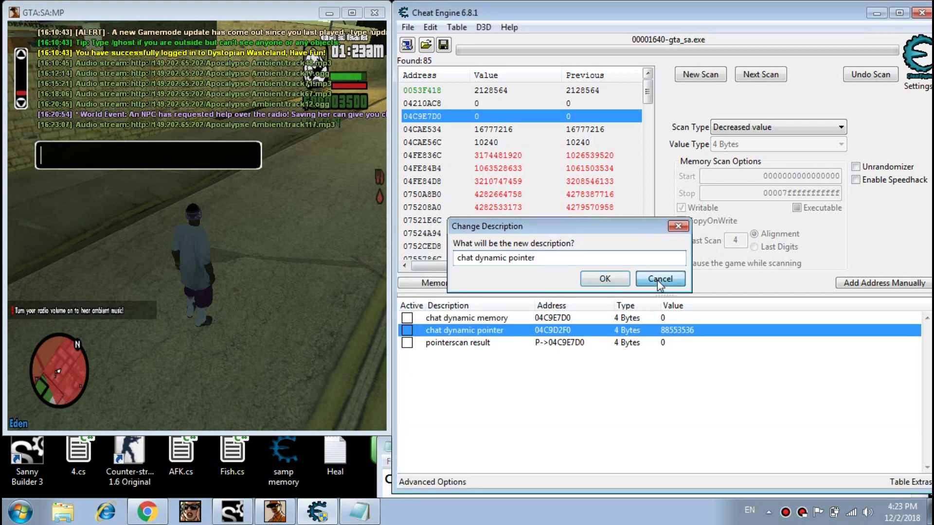
click(384, 486)
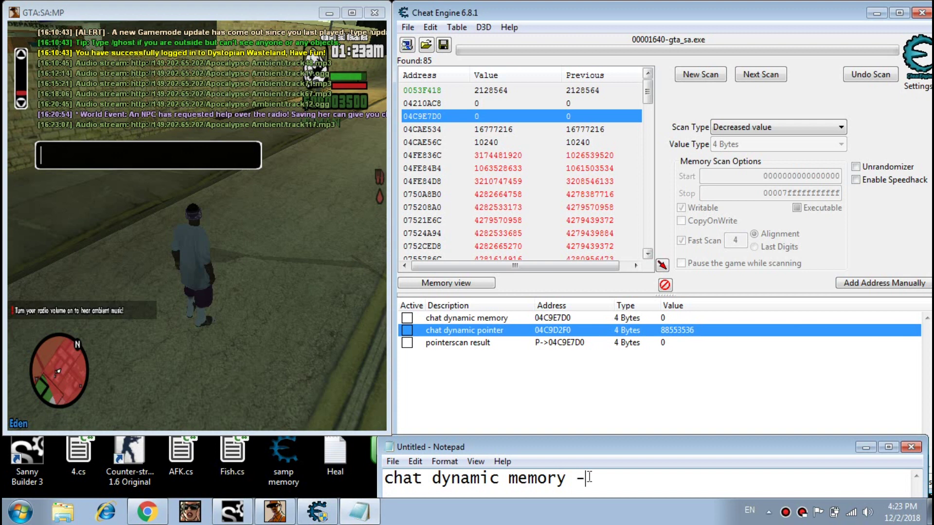
key(ctrl+v)
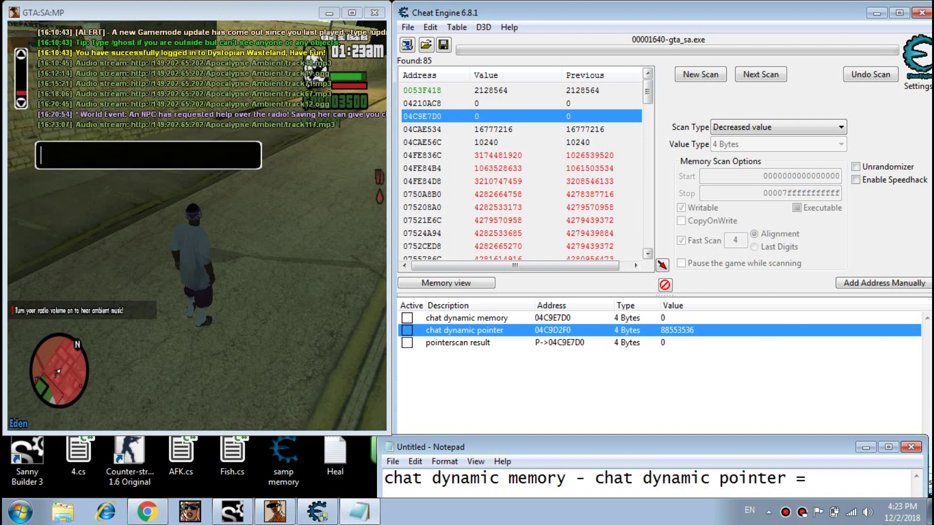
text(= chat offset)
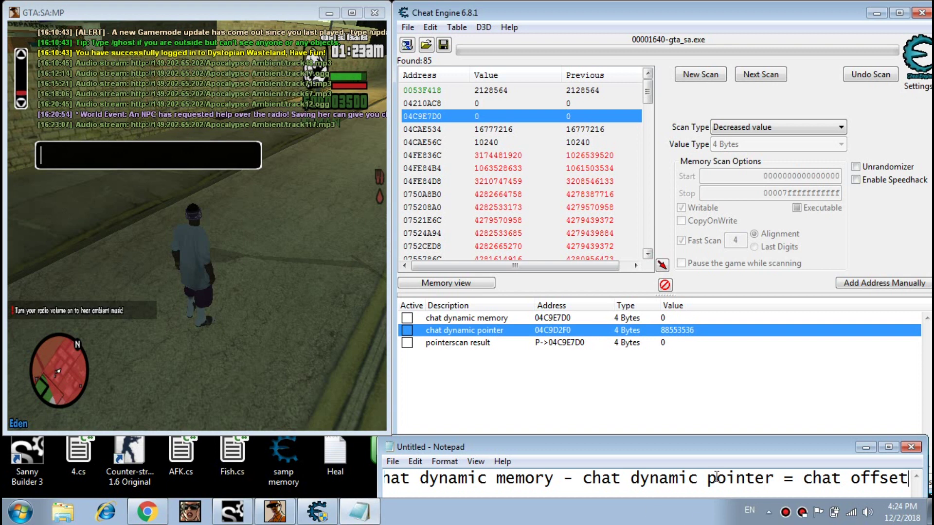
click(864, 448)
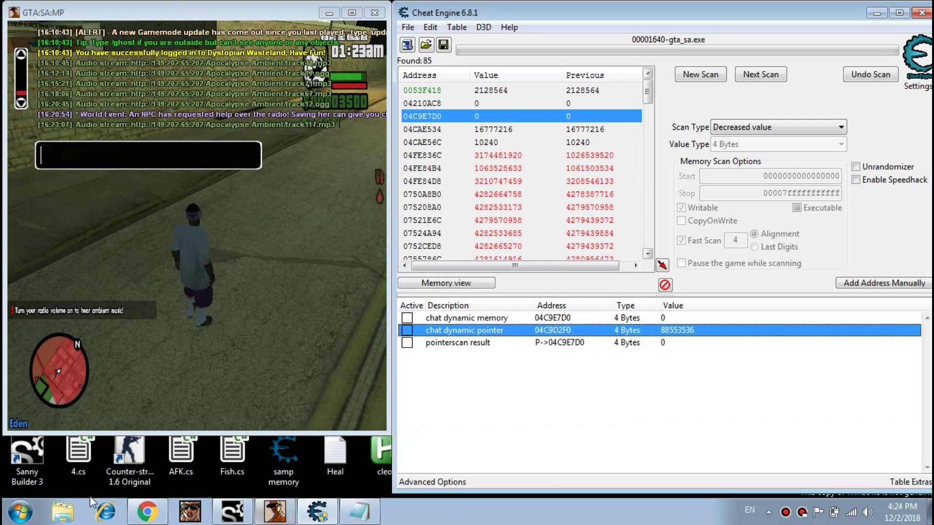
Open Calculator in Programmer mode and set it to Hex
click(5, 518)
click(55, 244)
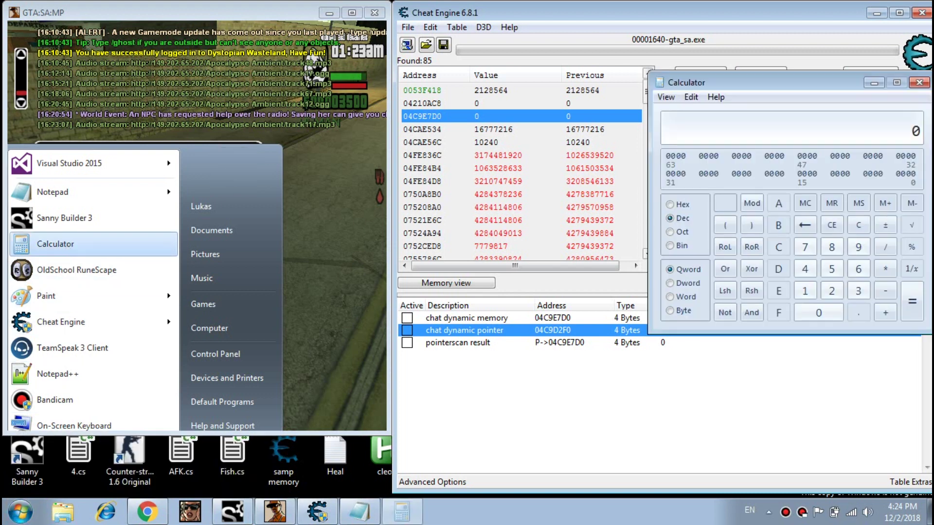
click(687, 205)
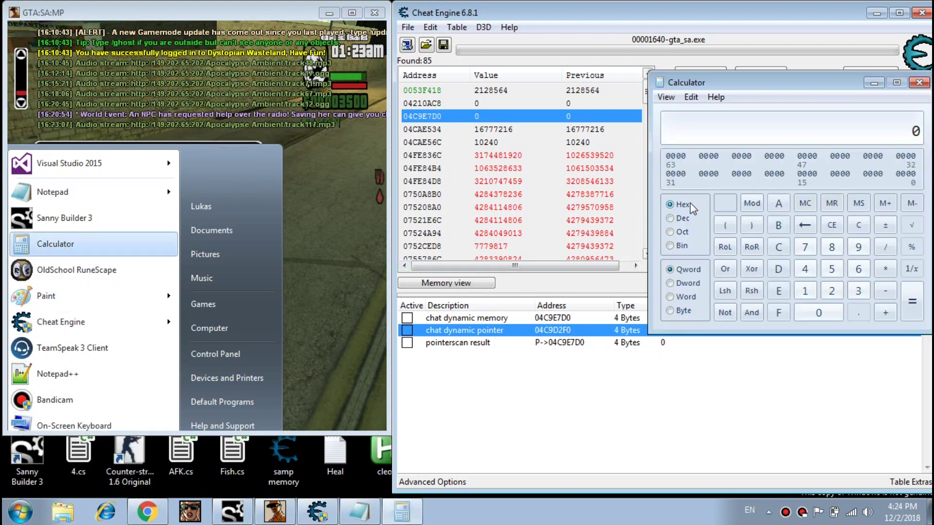
click(665, 98)
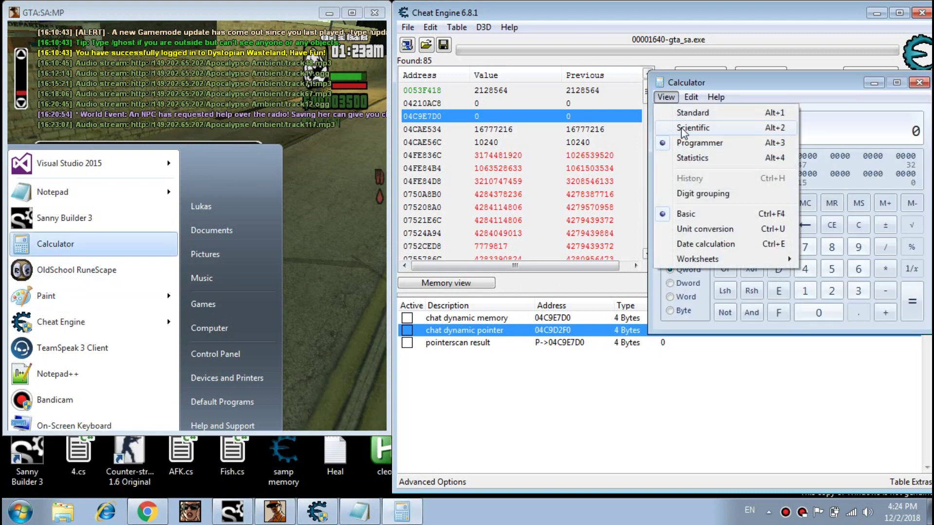
click(727, 145)
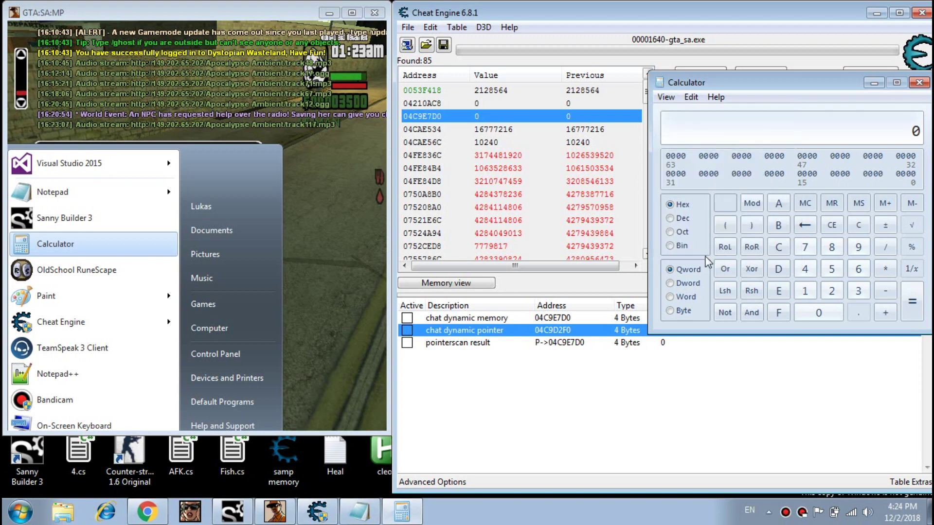
Copy the address 04C9E7D0 from the "chat dynamic memory" entry into Calculator as the number to subtract from
click(562, 321)
double_click(562, 324)
right_click(459, 239)
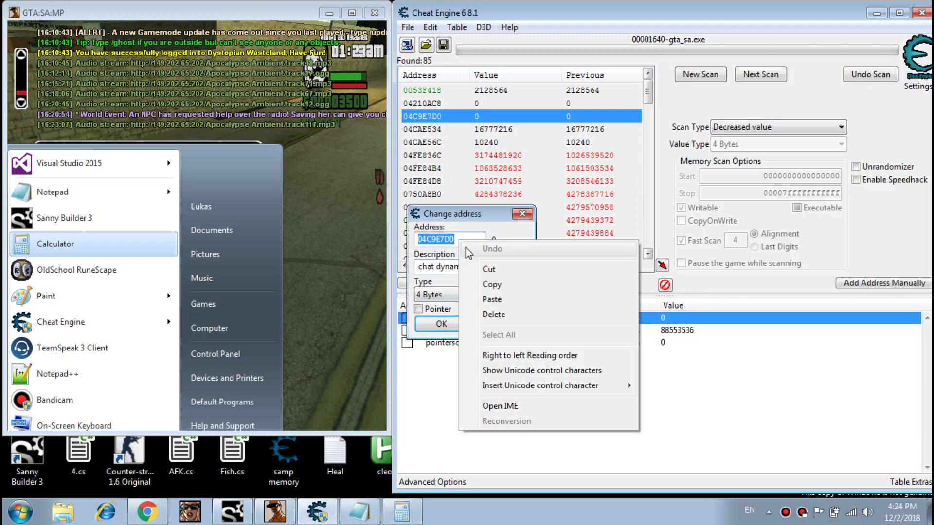
click(481, 286)
click(522, 214)
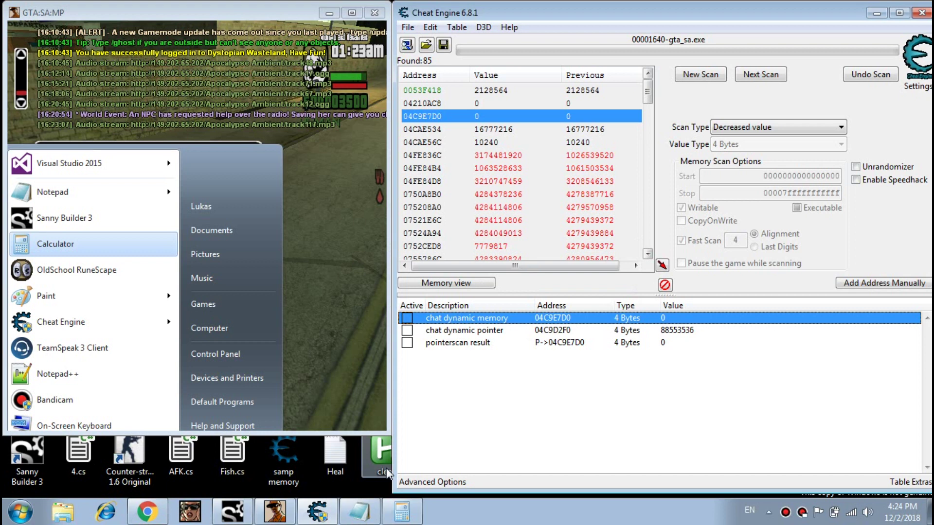
click(402, 512)
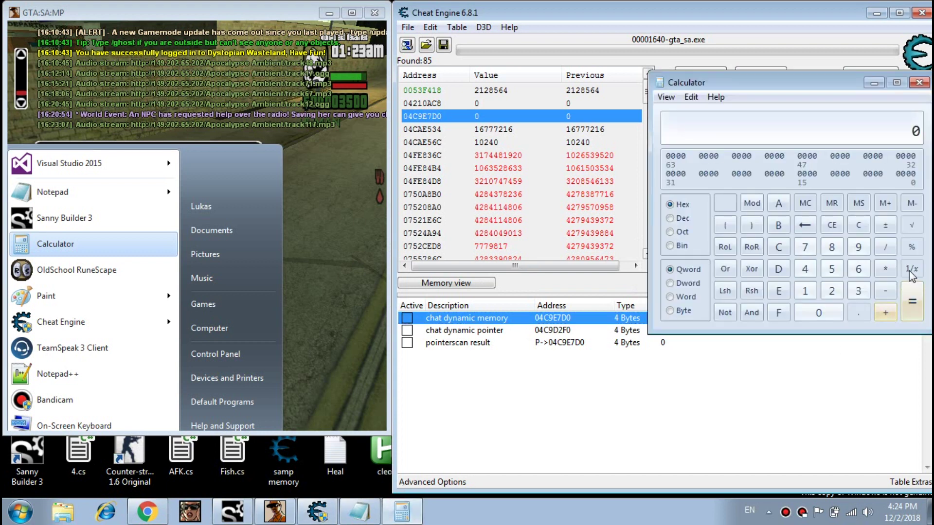
right_click(795, 133)
click(826, 148)
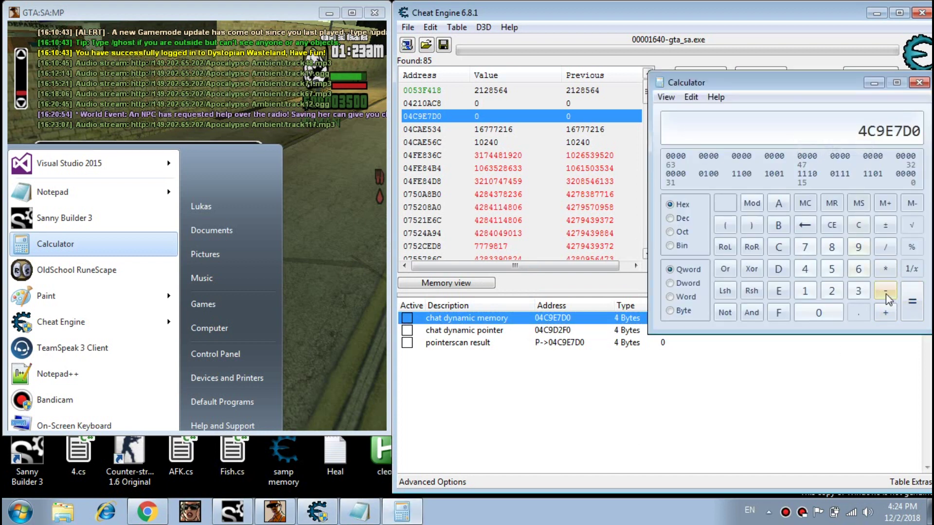
Subtract the copied "chat dynamic pointer" address 04C9D2F0 from the number in Calculator
double_click(553, 331)
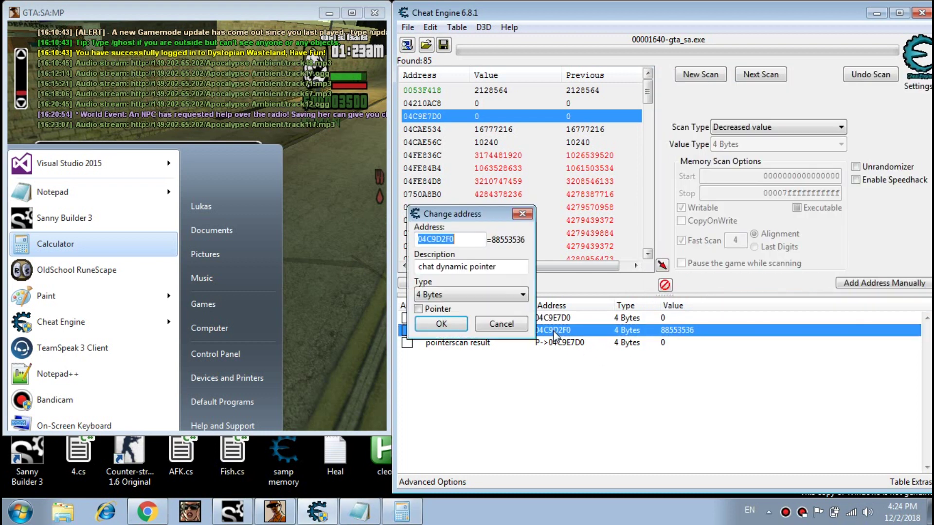
right_click(437, 238)
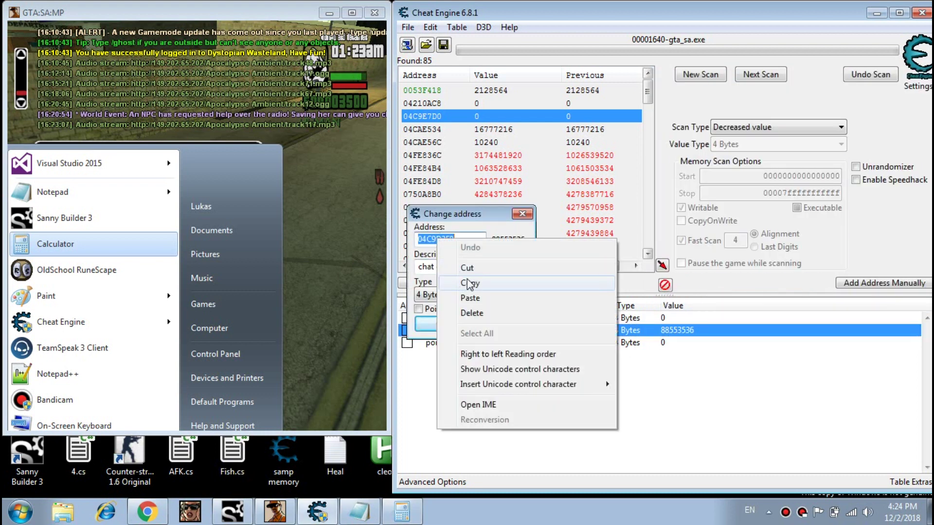
click(467, 284)
click(521, 216)
click(407, 511)
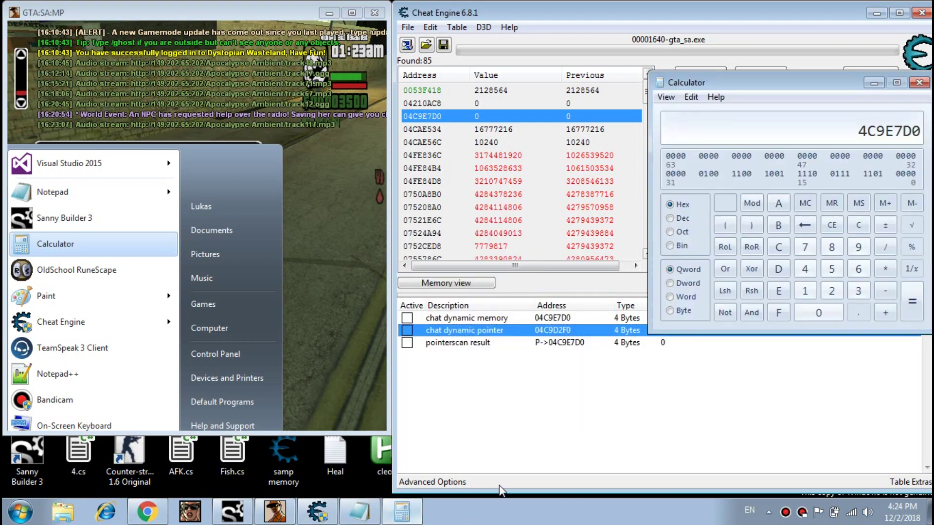
right_click(834, 127)
click(857, 152)
click(911, 302)
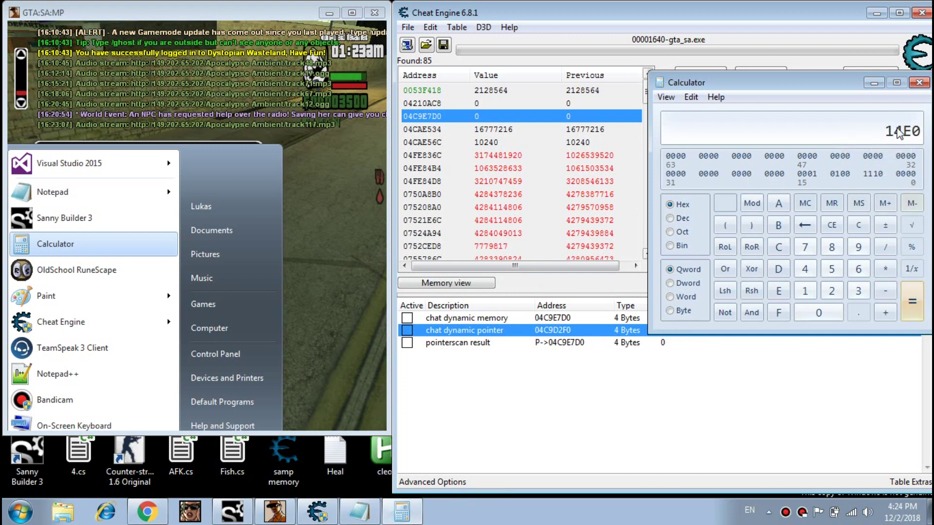
Copy the subtraction result from Calculator and close Calculator
right_click(858, 136)
click(889, 146)
click(919, 83)
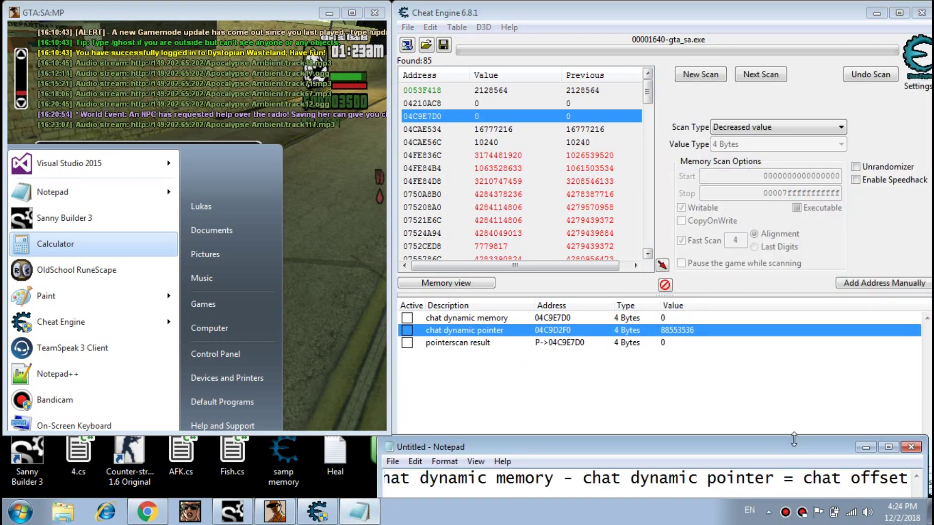
Enlarge the Notepad window and add the lines "so.., offset is - 14E0" and "pointer + offset = full pointer..." below the formula
drag(769, 447, 769, 424)
key(Return)
text(so..)
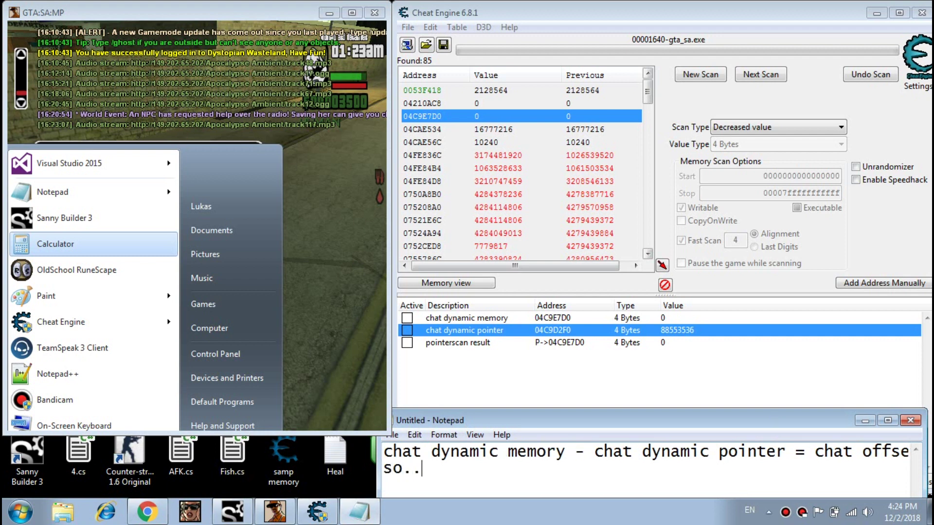
text(, offset is - 14E0)
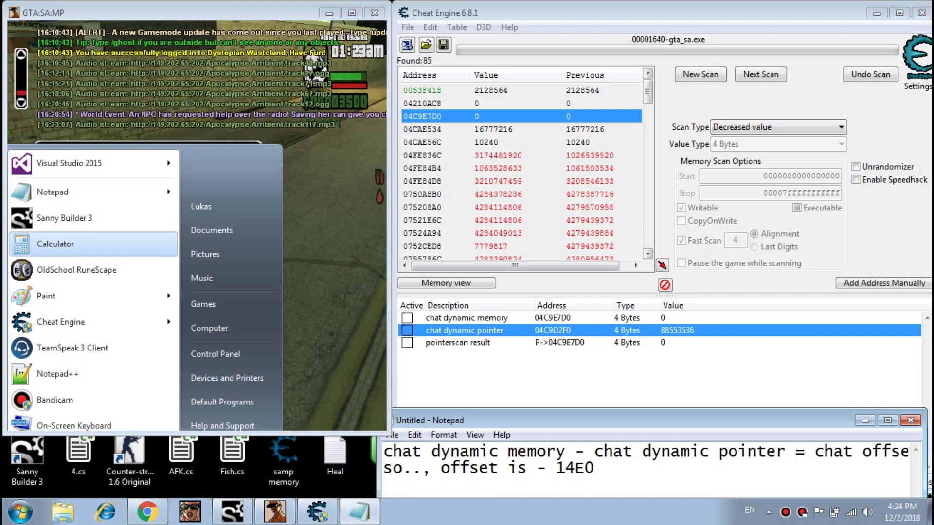
text(inter )
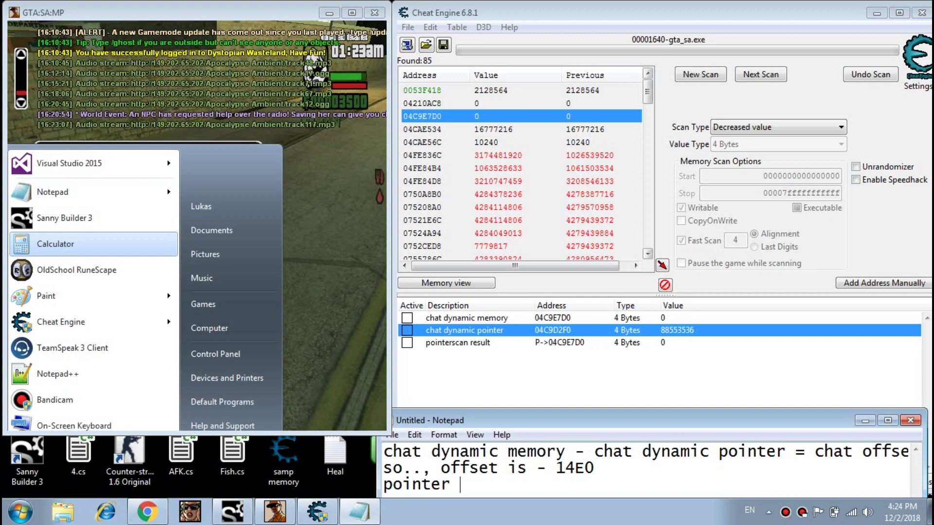
text(+ offset)
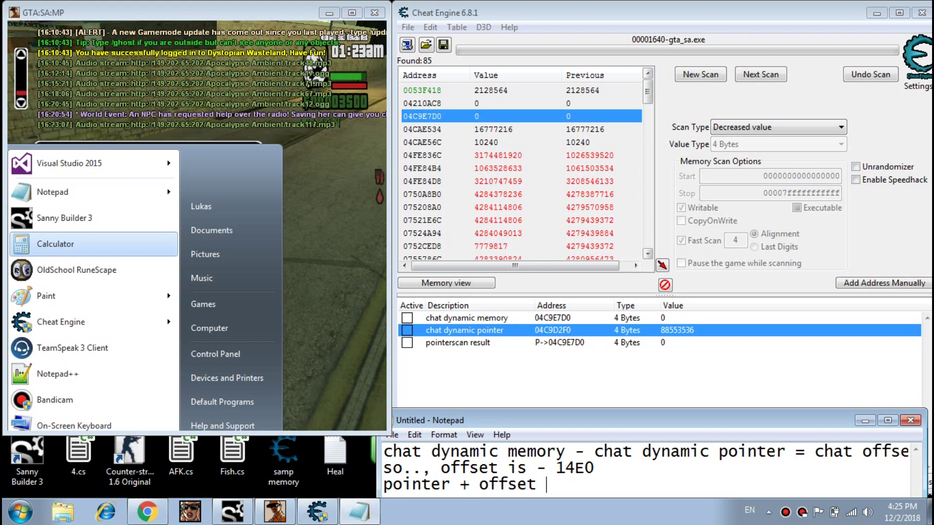
text( = full pointer...)
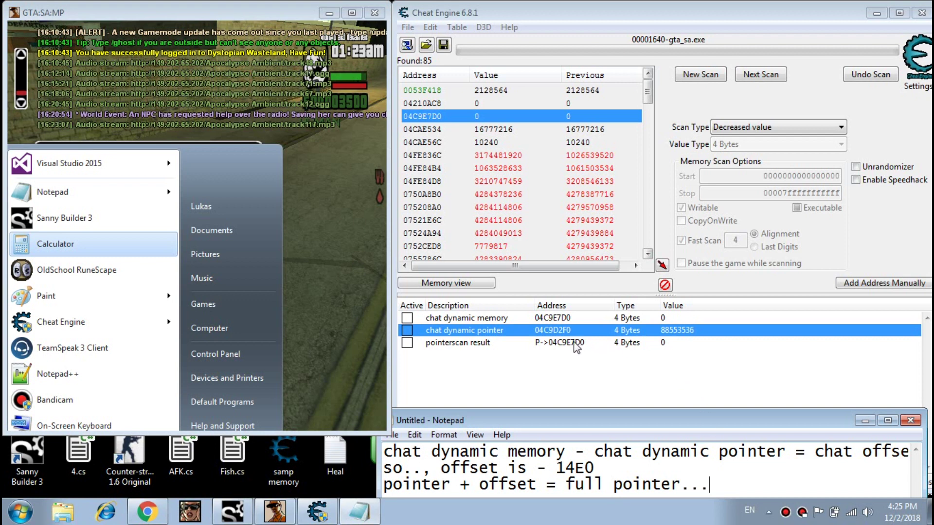
Change the description of the "pointerscan result" entry in Cheat Engine to "Pointer + offset"
double_click(457, 343)
drag(526, 243, 601, 232)
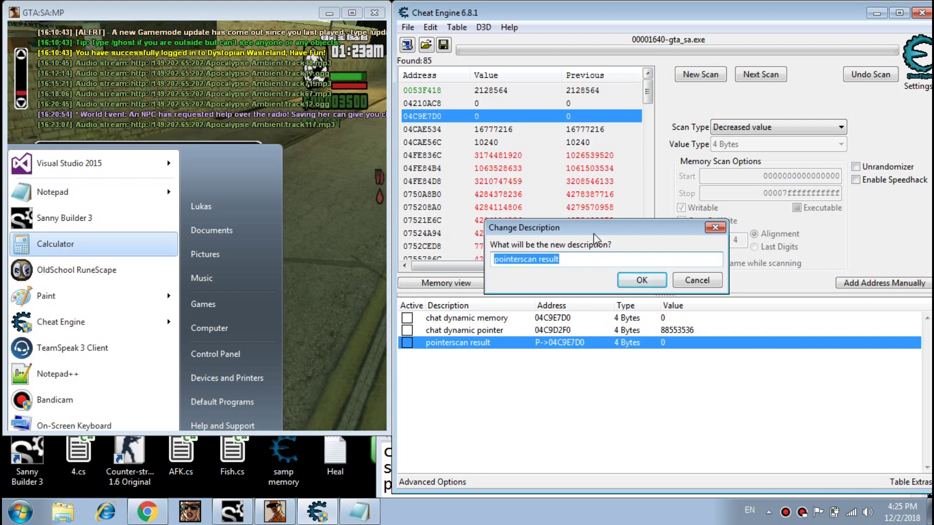
text(Pointe)
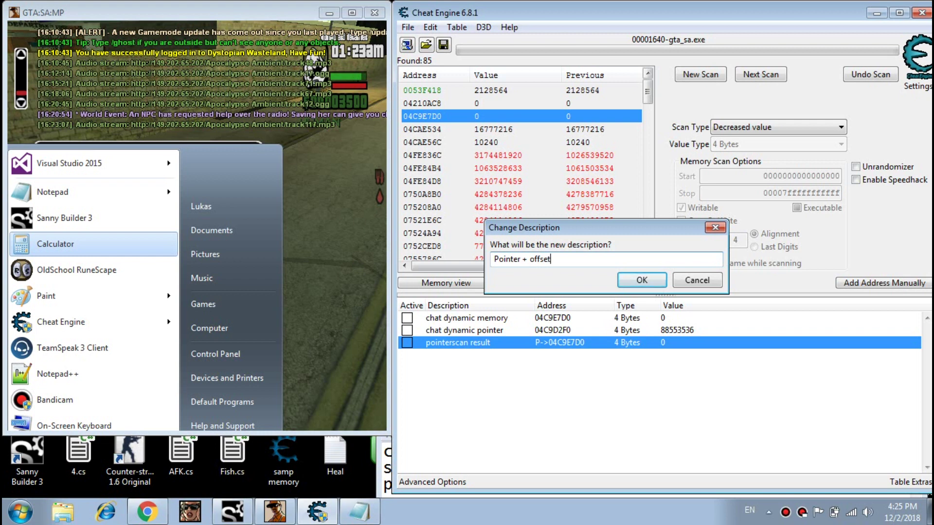
click(641, 280)
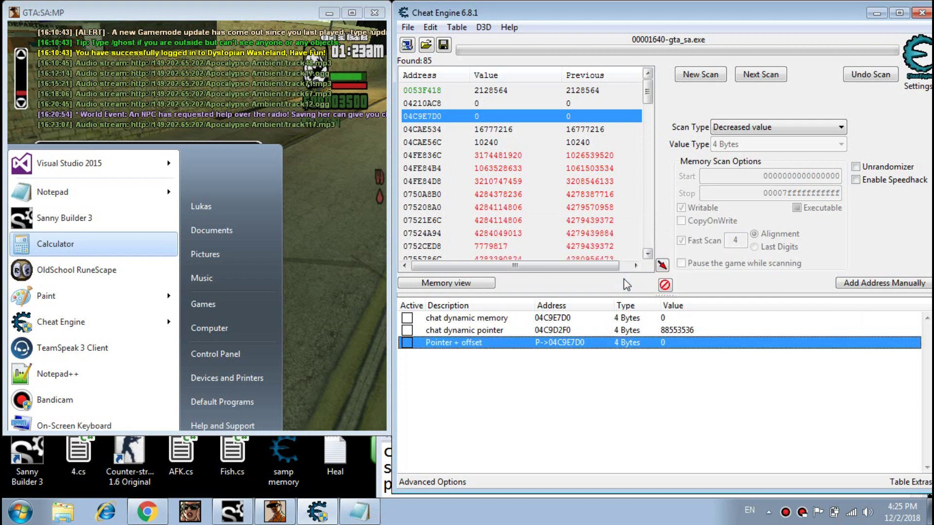
Set the pointer offset of the "Pointer + offset" entry to the copied value 14E0
double_click(555, 343)
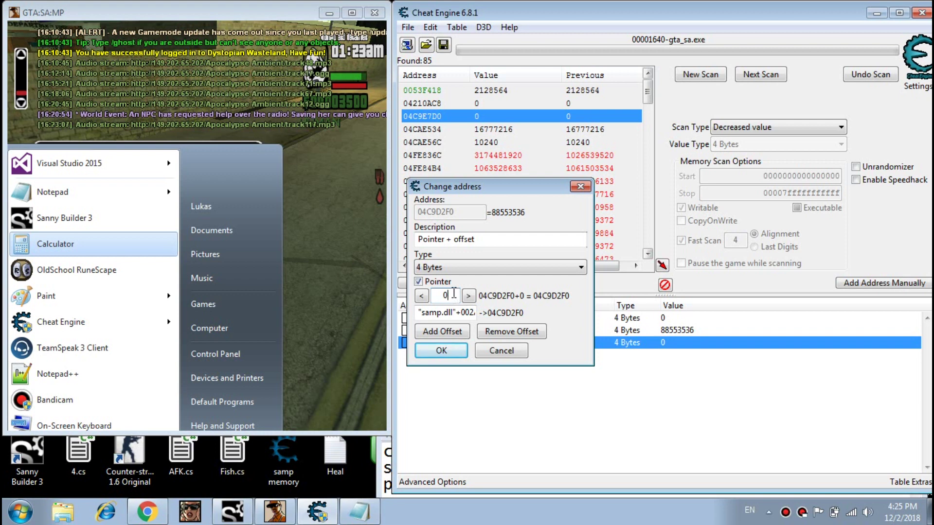
double_click(444, 295)
right_click(444, 296)
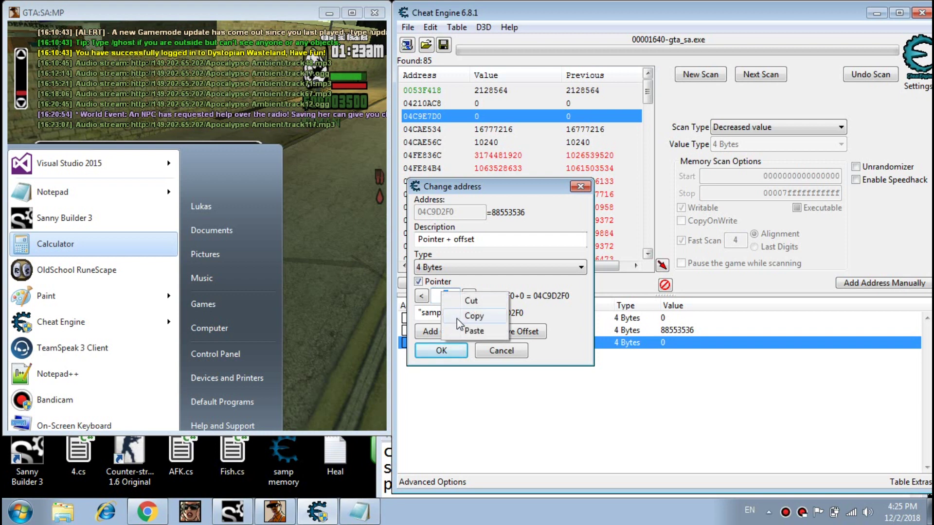
click(470, 330)
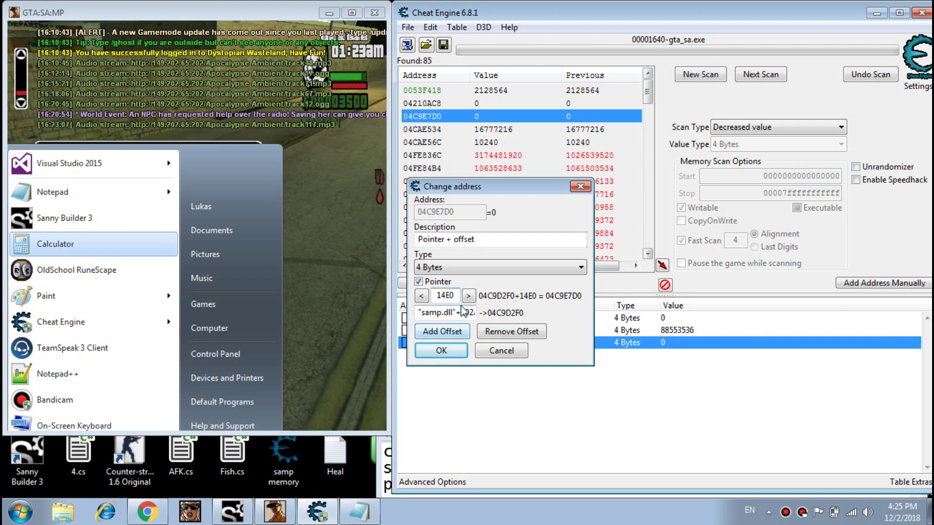
click(441, 350)
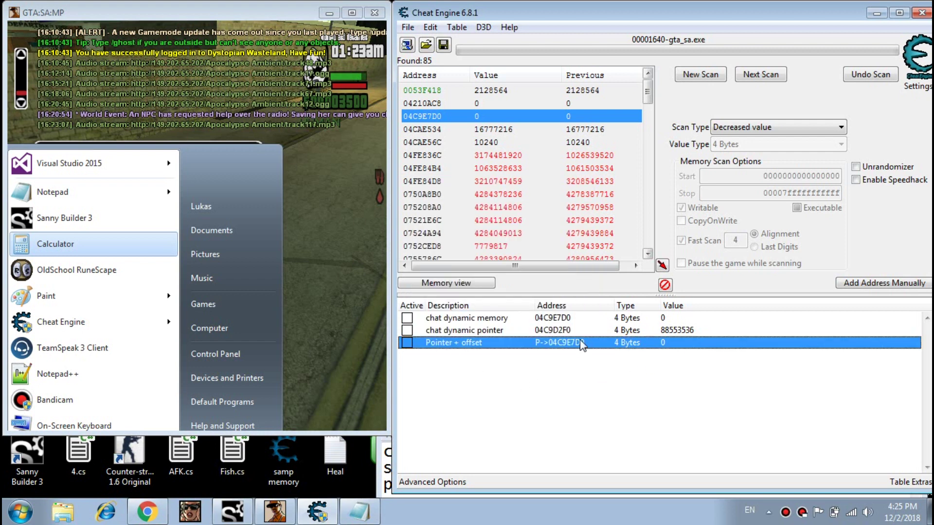
Add the line "testing time..." to the Notepad document and minimize Notepad
click(332, 315)
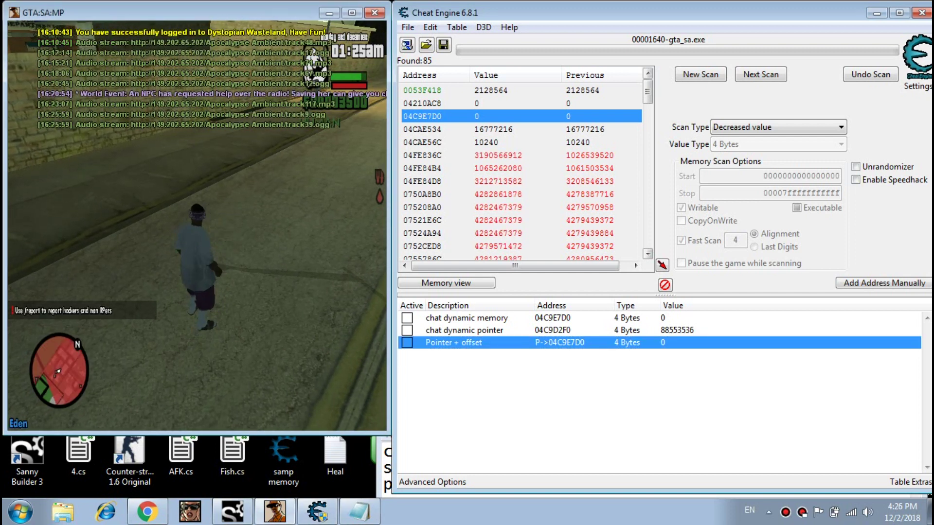
key(alt+Tab)
click(359, 511)
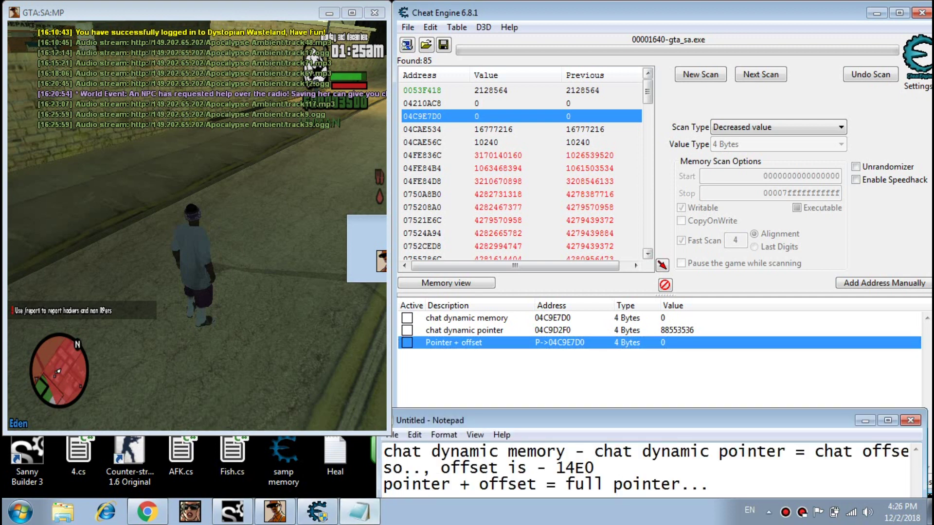
drag(634, 425, 684, 355)
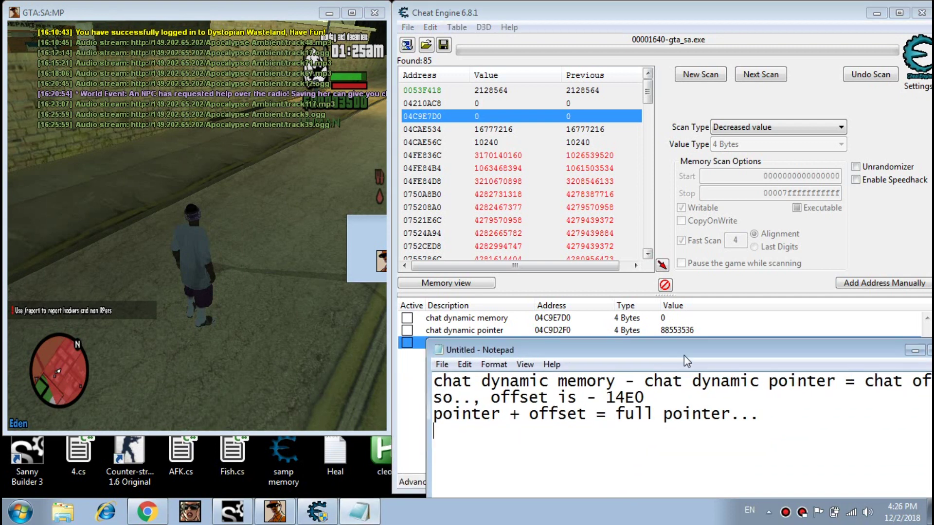
text(testing)
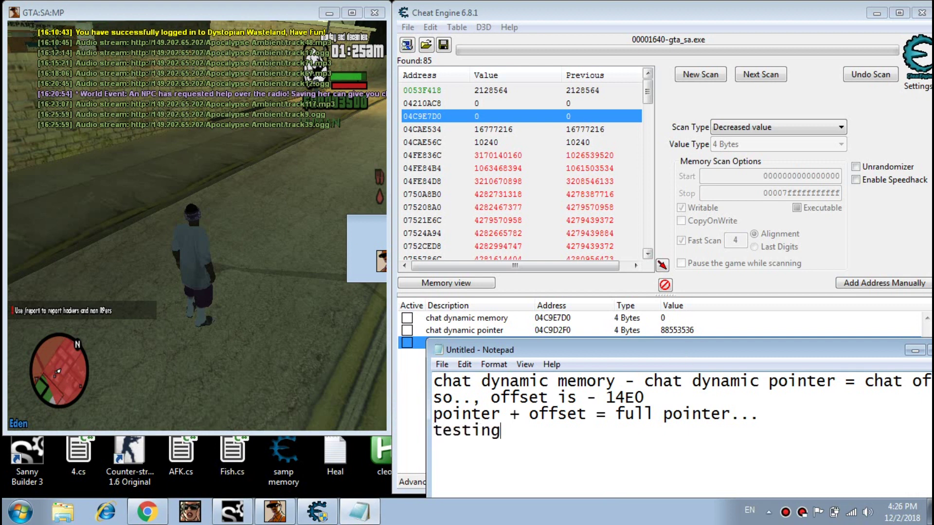
text( time...)
click(914, 350)
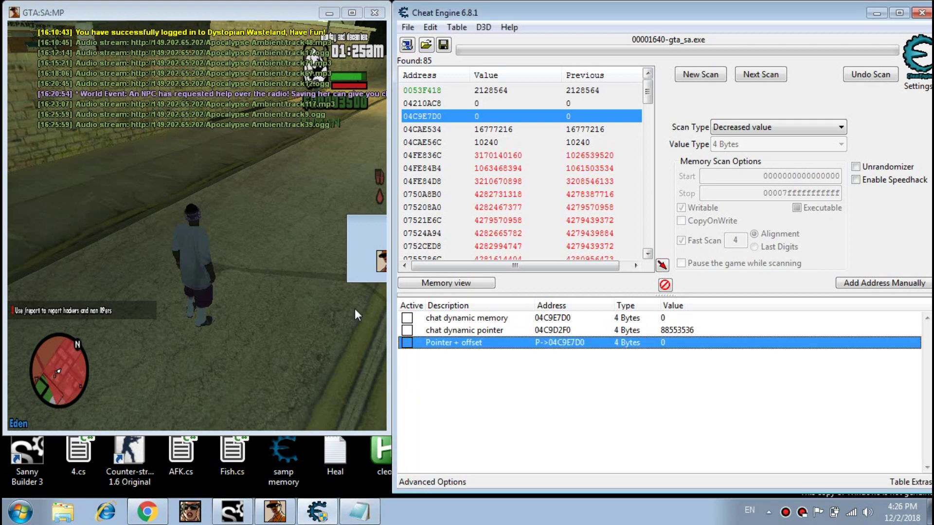
Open and close the chat in the GTA:SA:MP game to test the values of the address entries
click(357, 315)
key(t)
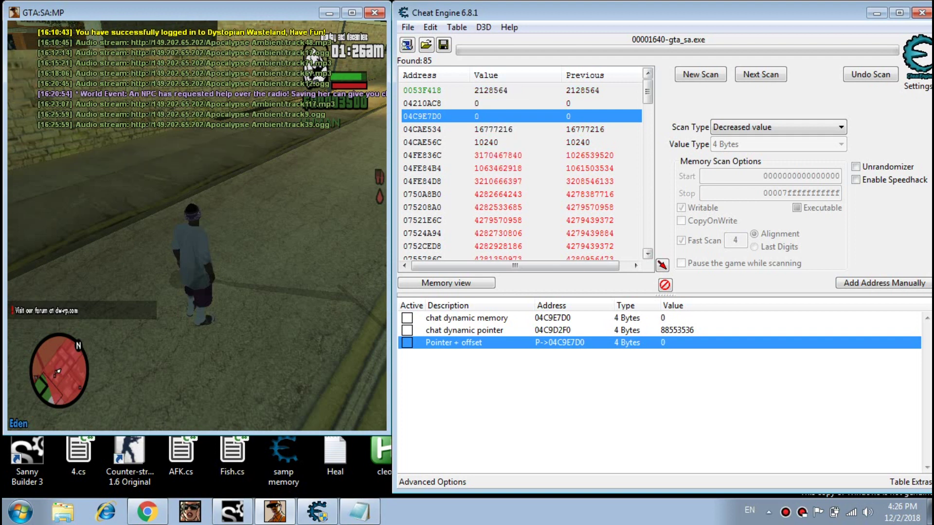
key(F6)
Add the line "now need restart game and check pointer ..." to the Notepad document
click(359, 511)
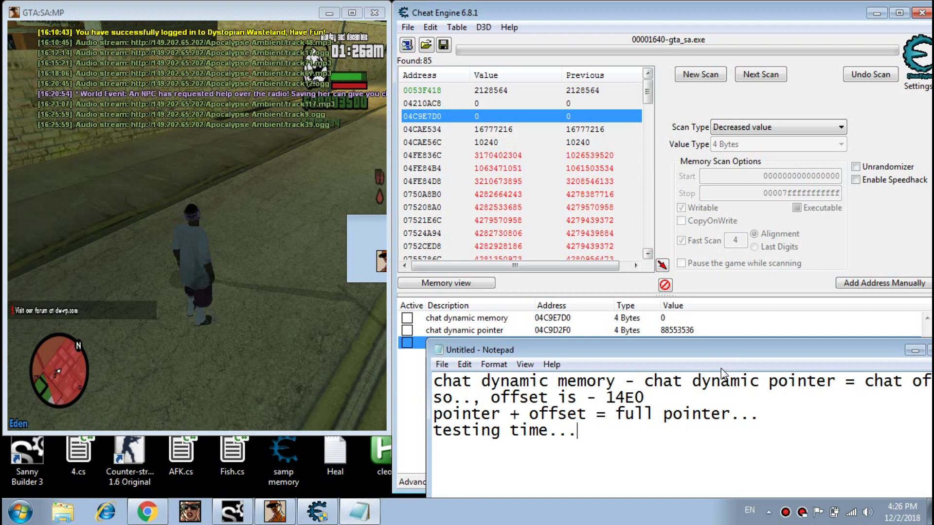
key(Return)
text(now need res)
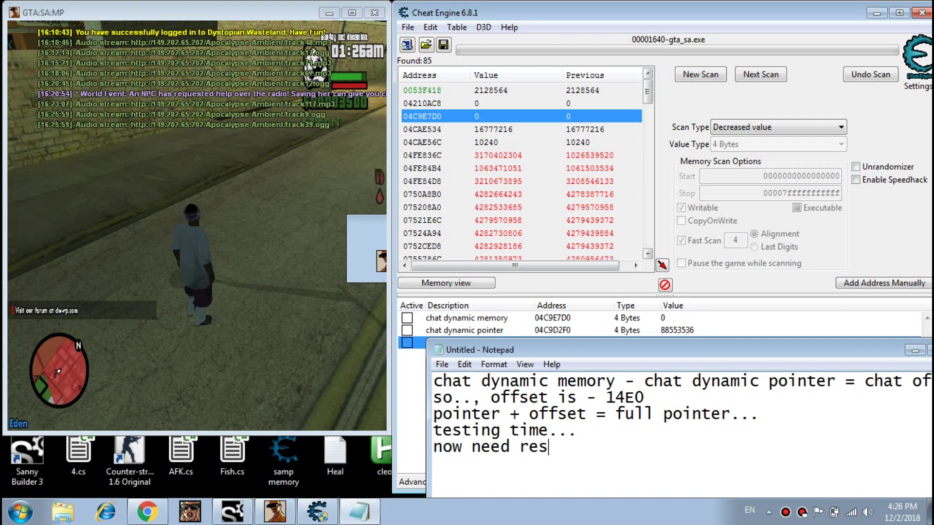
text(tart game a)
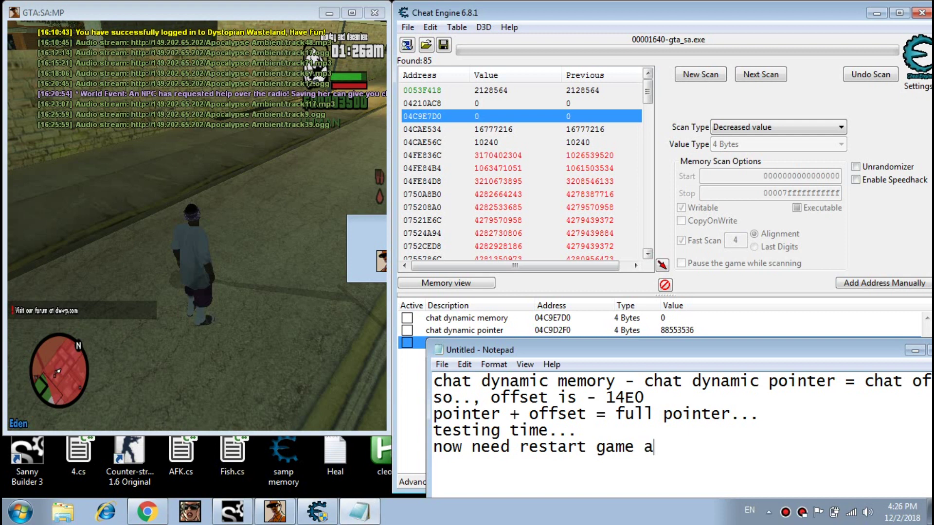
text(nd check)
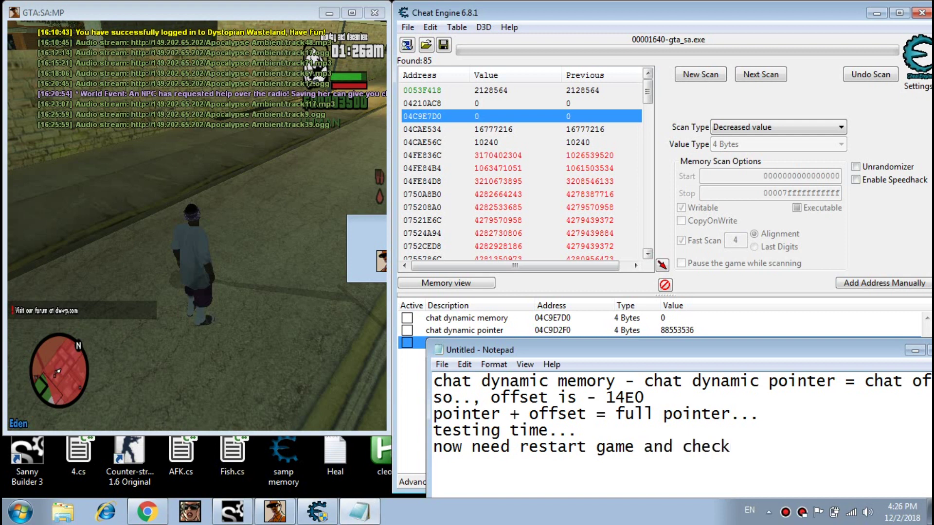
text( pointer ...)
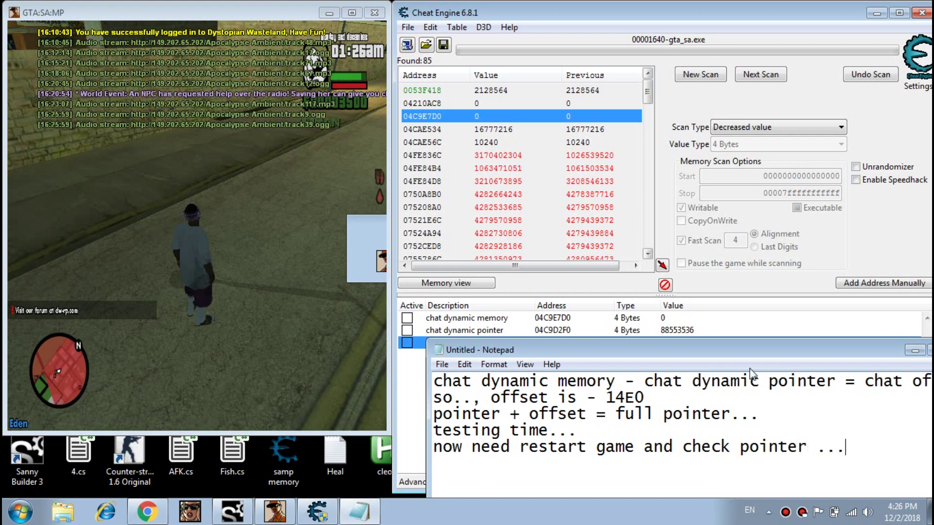
Minimize Notepad and close the GTA:SA:MP game
drag(762, 347, 702, 340)
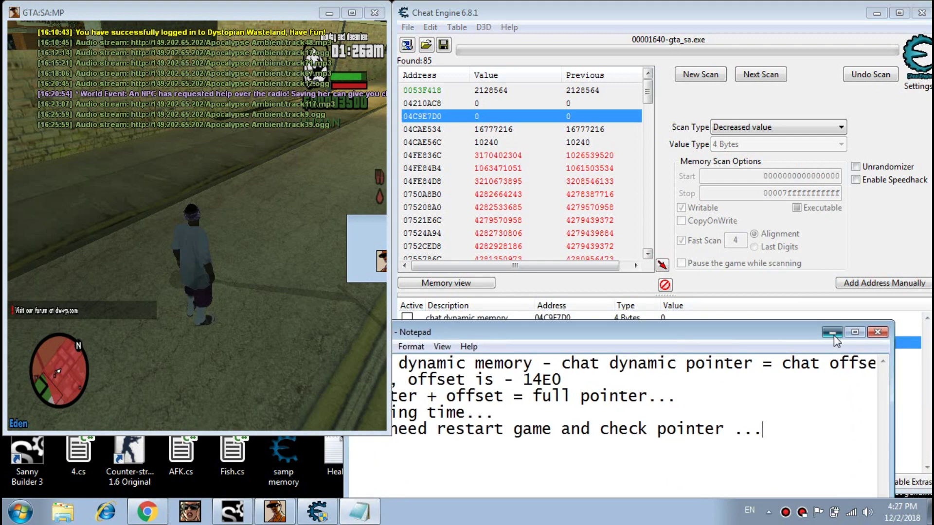
click(833, 335)
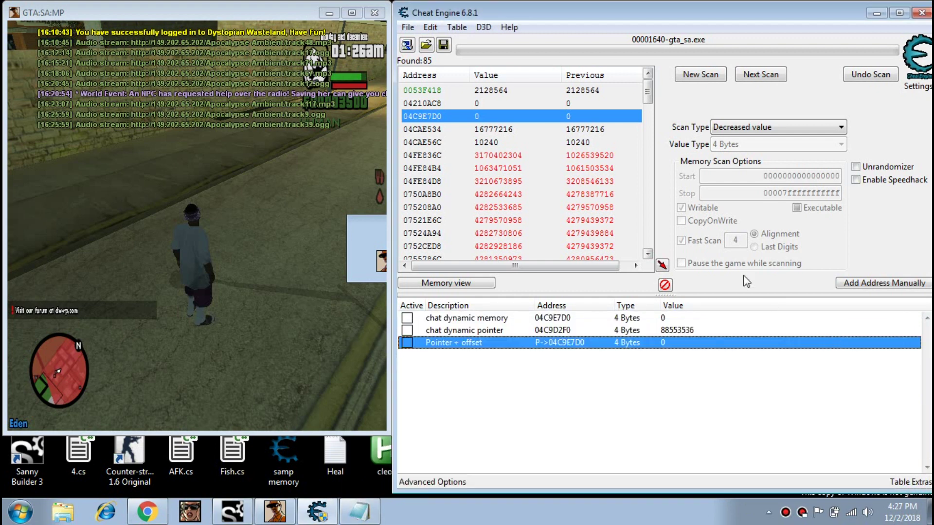
click(368, 14)
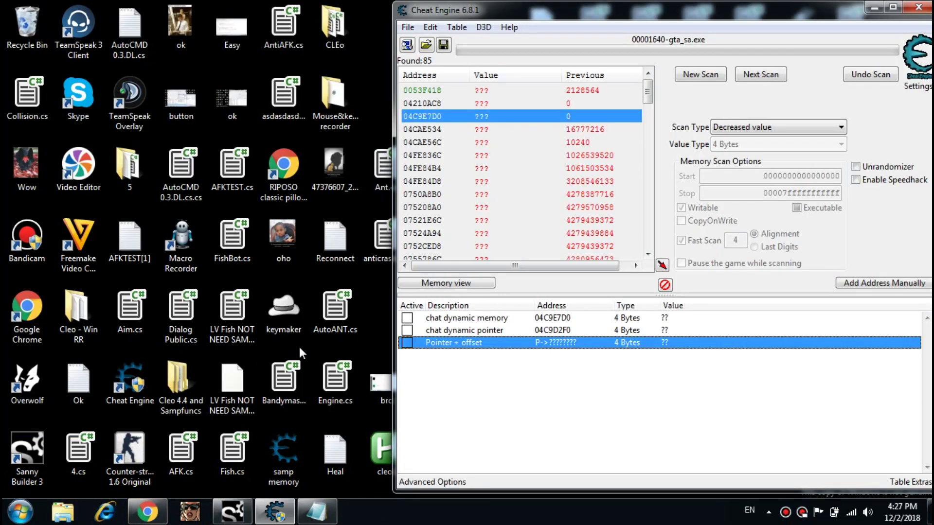
Open the San Andreas Multiplayer client and connect to the "[0.3DL]Project Apocalypse Role Play |HEAVY RP|" server
click(196, 514)
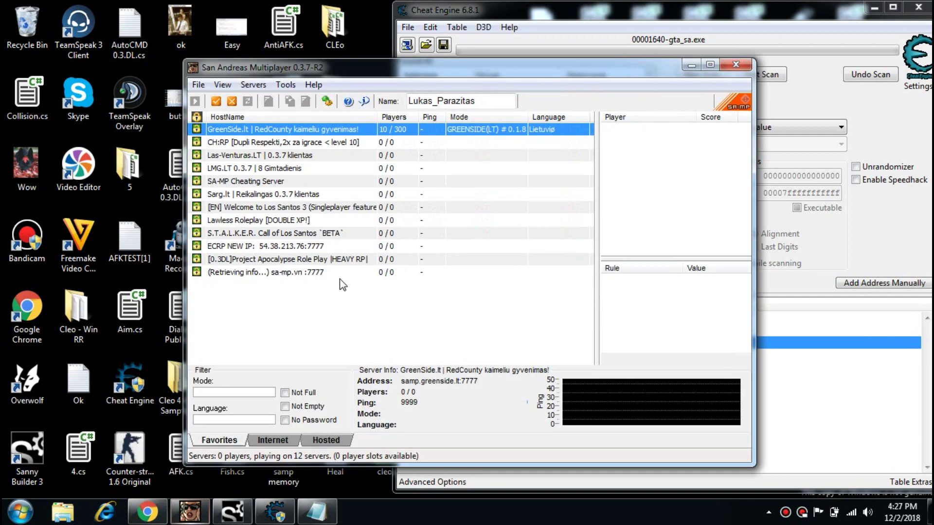
click(249, 258)
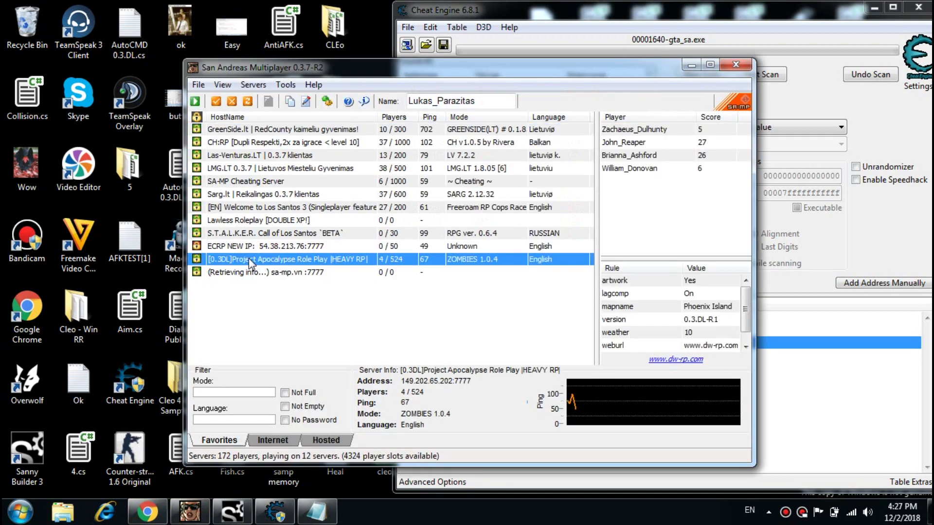
click(196, 101)
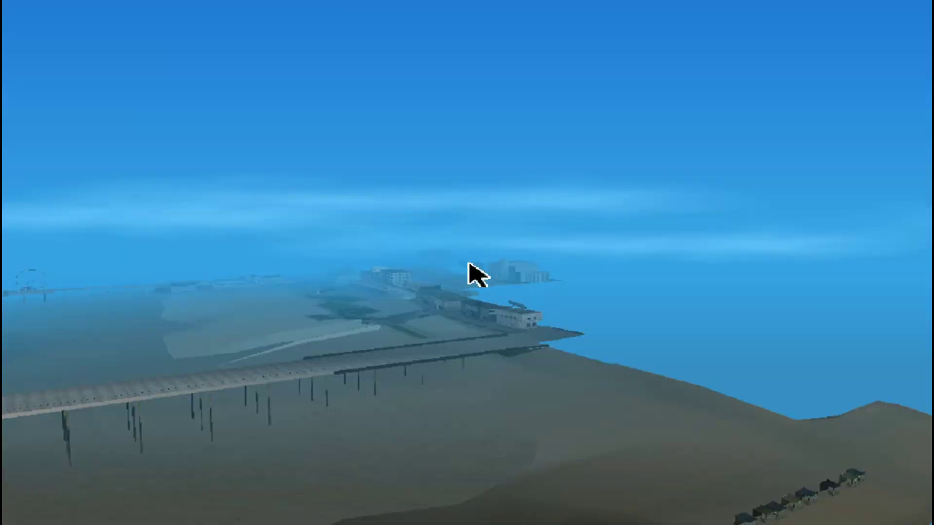
Log in with the account password, choose the Wasteland realm and spawn the character
text(********)
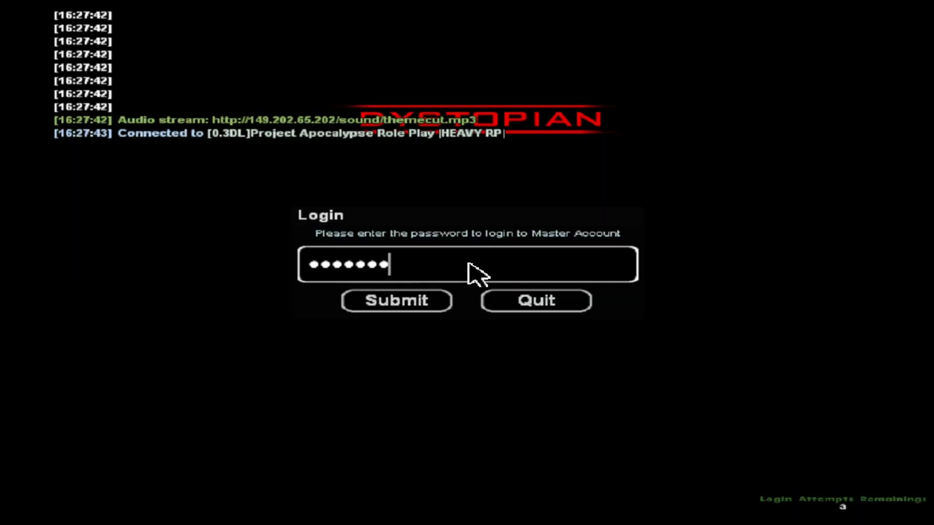
key(Return)
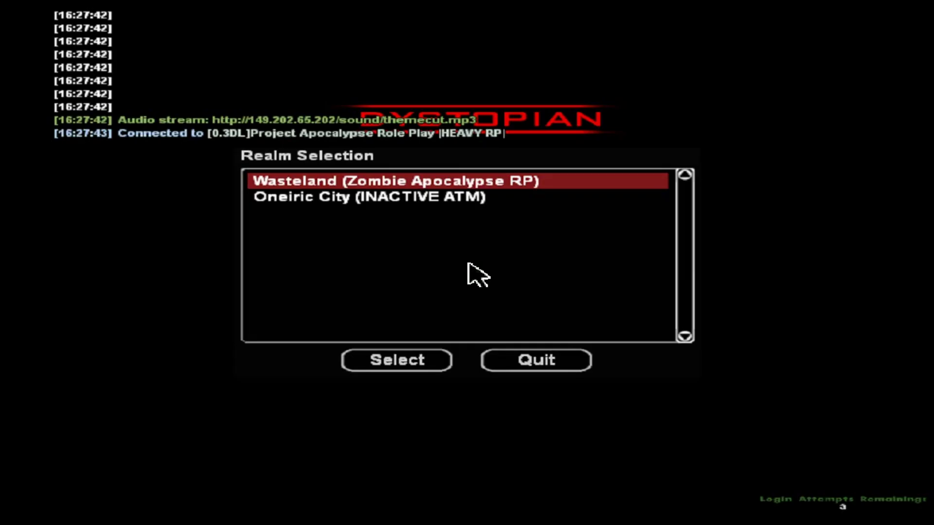
key(Down)
key(Return)
key(Return)
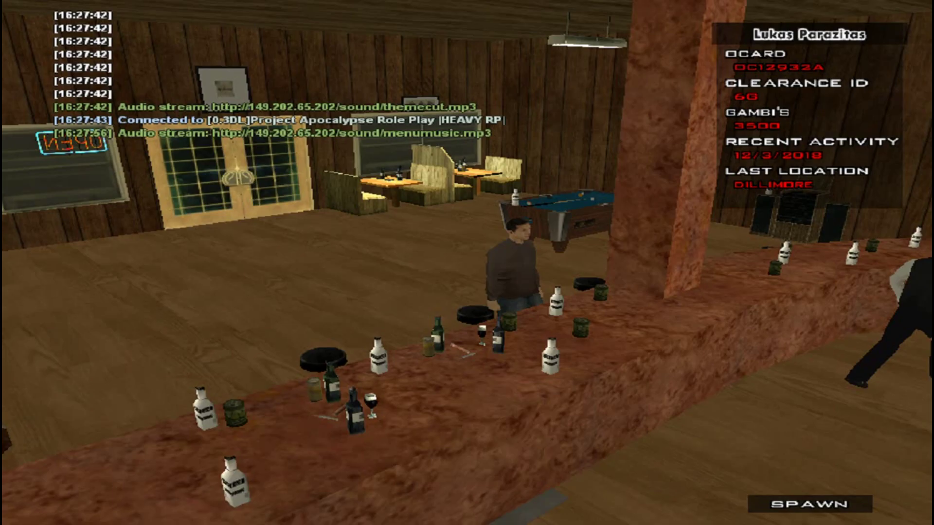
click(809, 503)
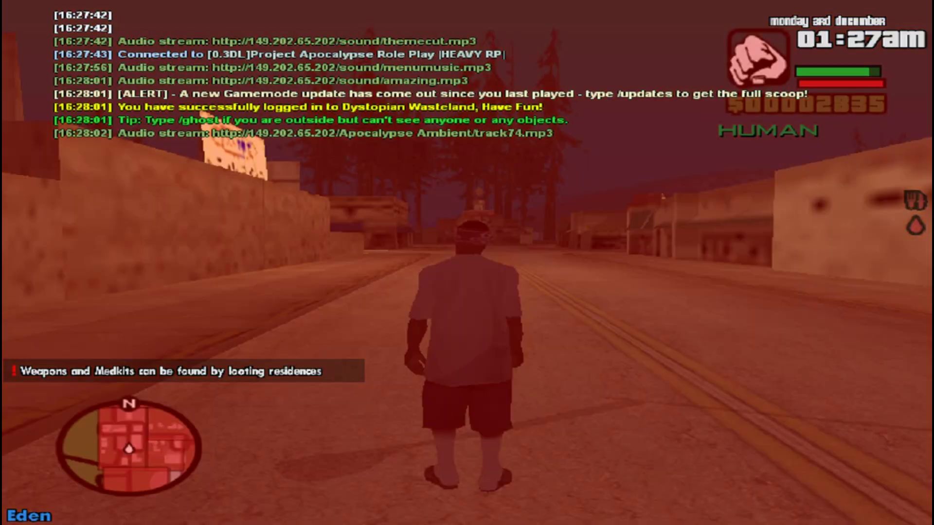
Switch the game to windowed mode, narrow its window to fit beside Cheat Engine, and minimize the SA-MP client
key(alt+Return)
key(t)
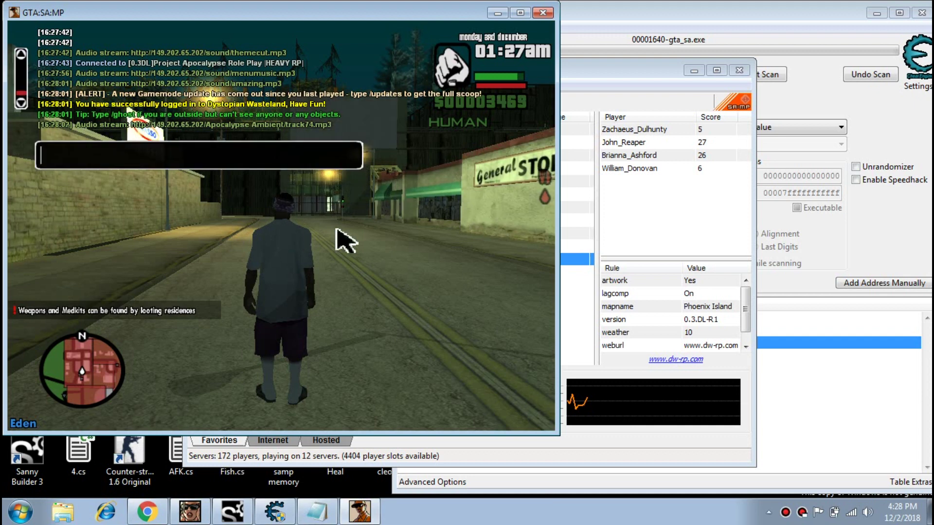
drag(557, 282, 347, 302)
key(t)
key(t)
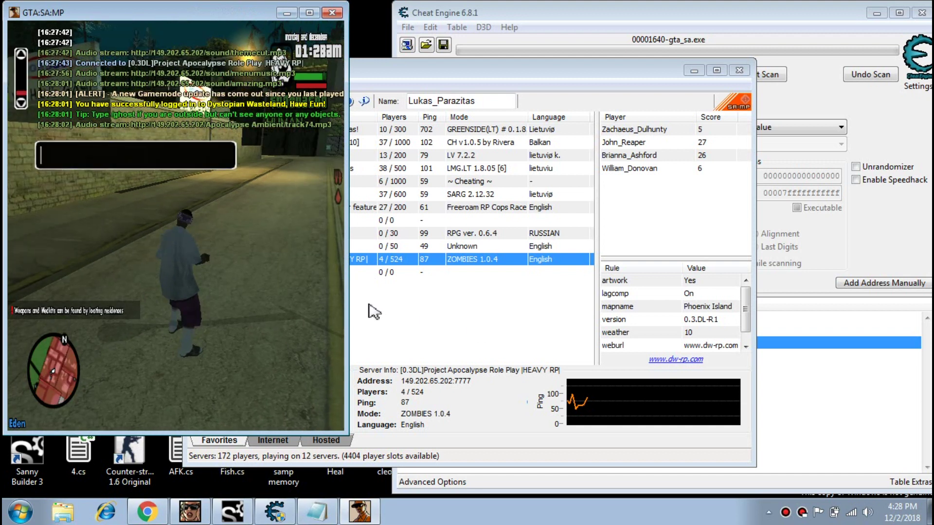
drag(347, 306, 389, 306)
click(694, 70)
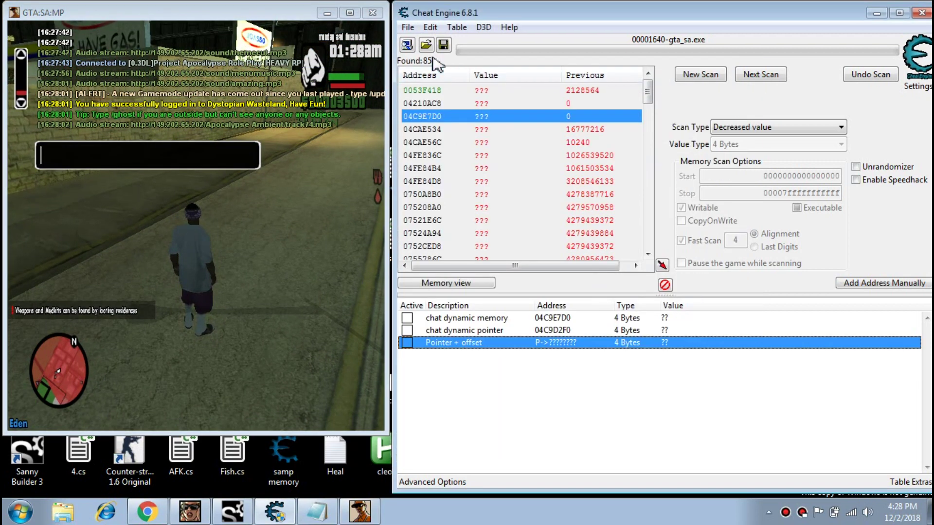
Open the restarted GTA:SA:MP process in Cheat Engine, keeping the current address list
click(407, 45)
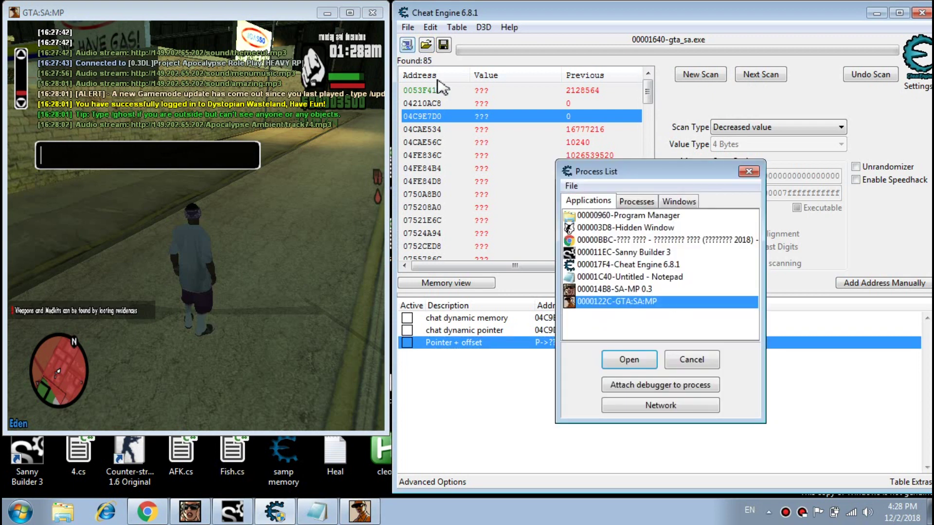
double_click(612, 302)
click(509, 260)
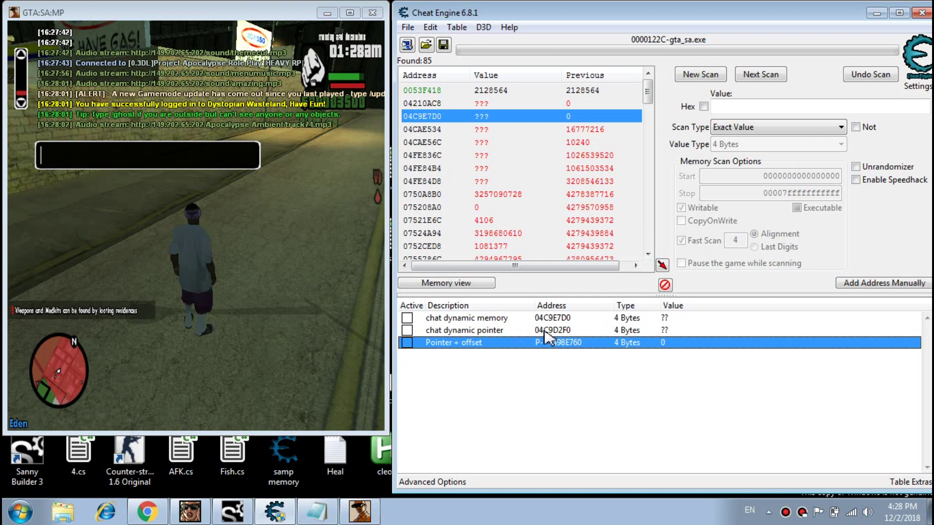
Restore Notepad, move it below the address entries and clear all of its text
click(317, 511)
drag(504, 337, 589, 355)
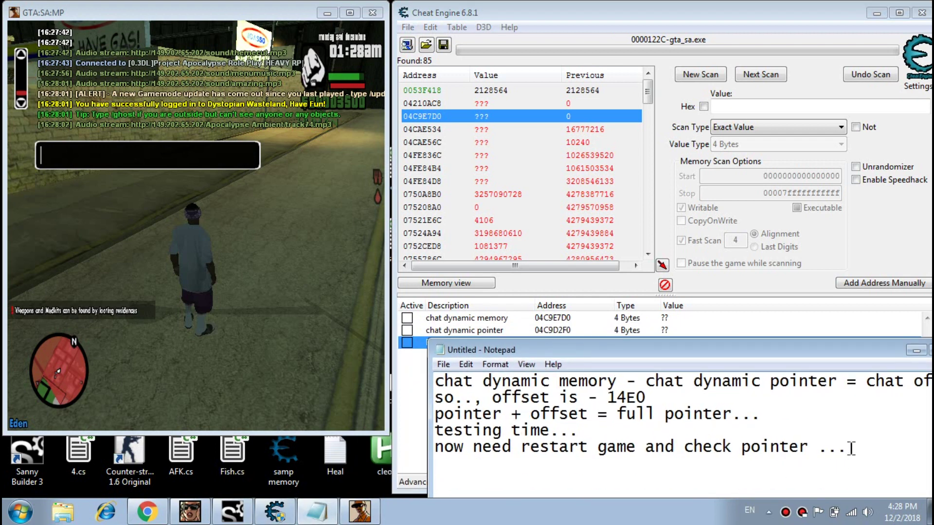
drag(789, 351, 775, 375)
key(Return)
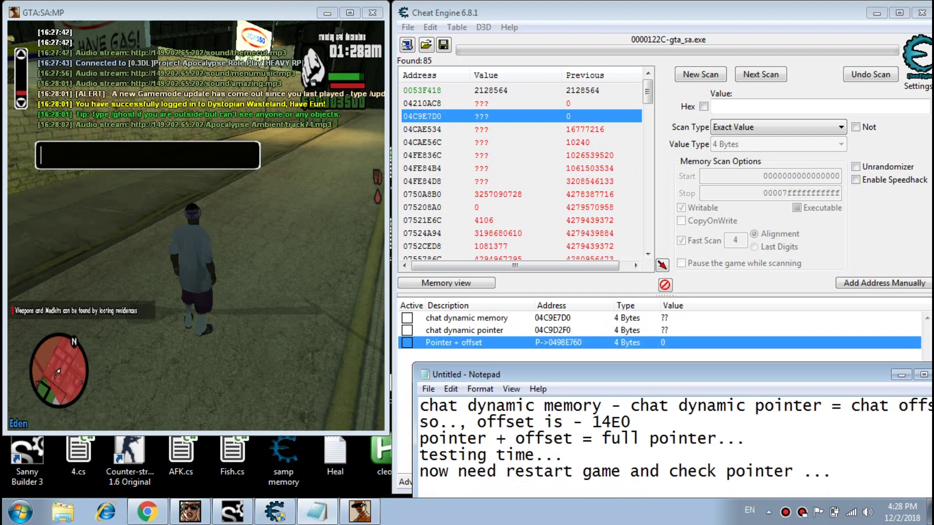
key(ctrl+a)
key(BackSpace)
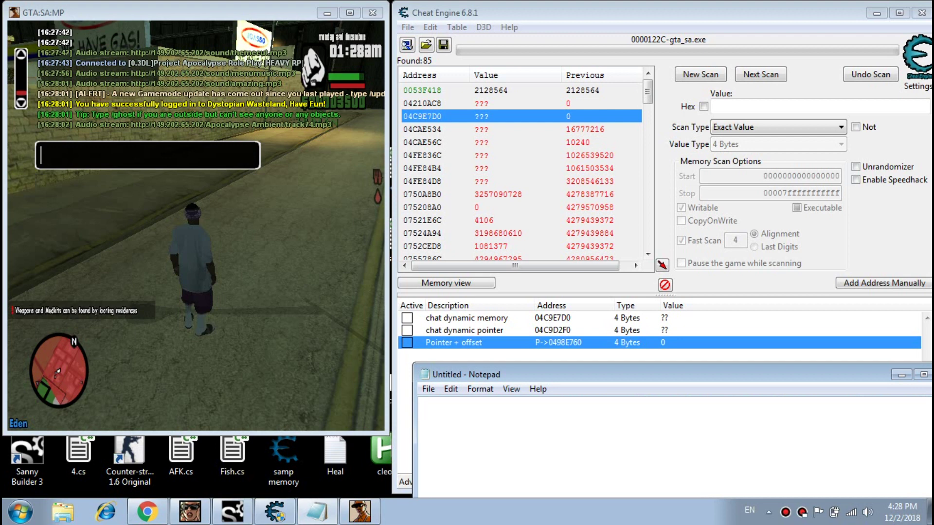
Write "So .., dynamic memory not working anymore..." and, on a second line, "but pointer still working and now we can test.." in Notepad
text(So .., dynamic memory not)
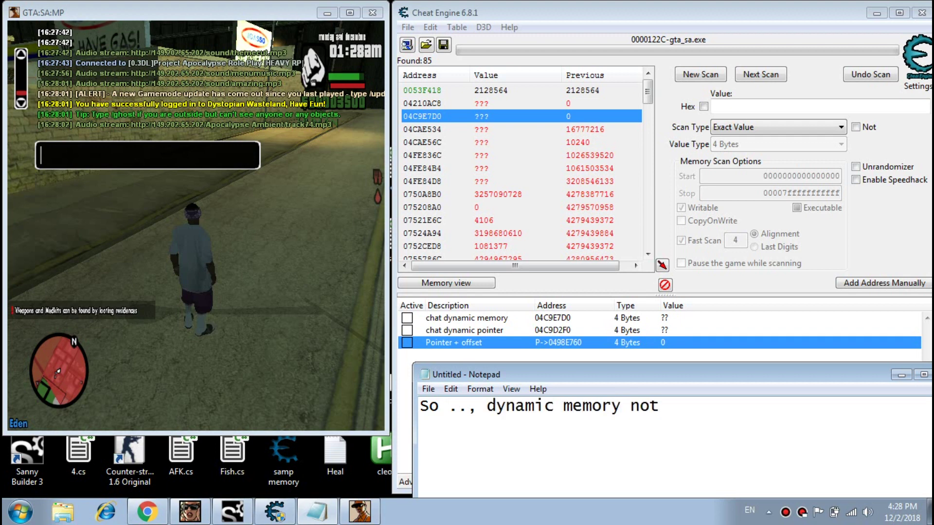
text(working)
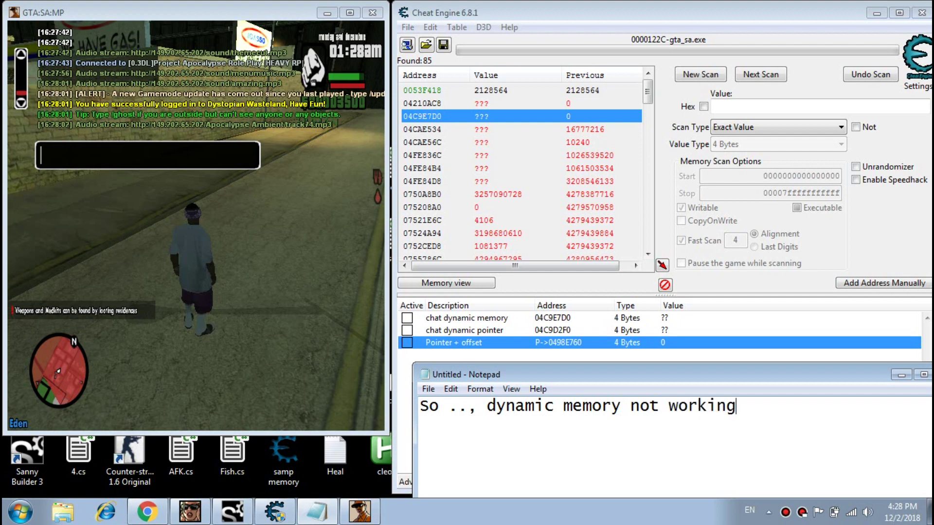
text( anymore...)
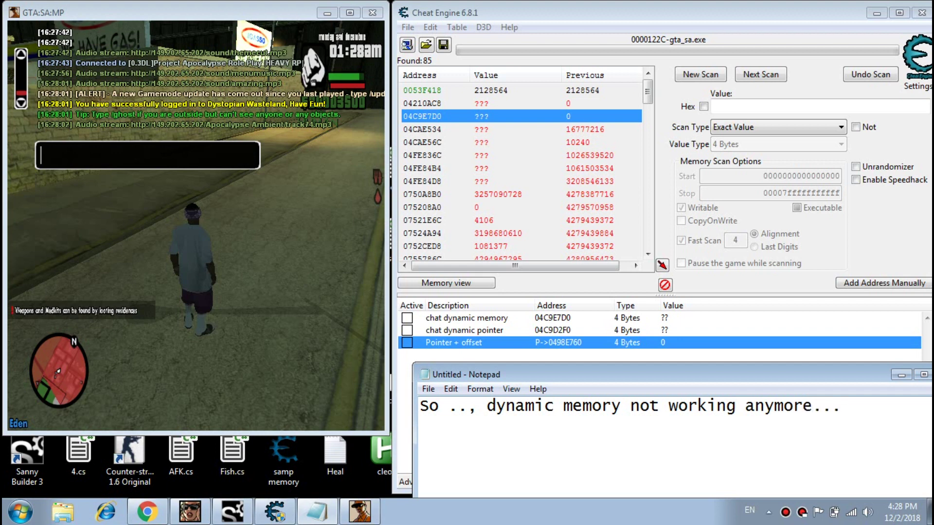
key(Return)
text(but pointer)
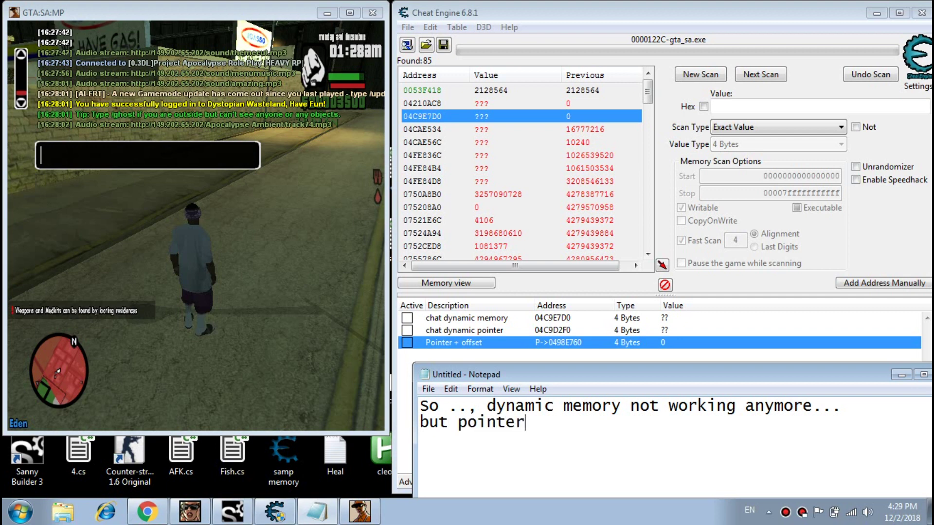
text( still workin)
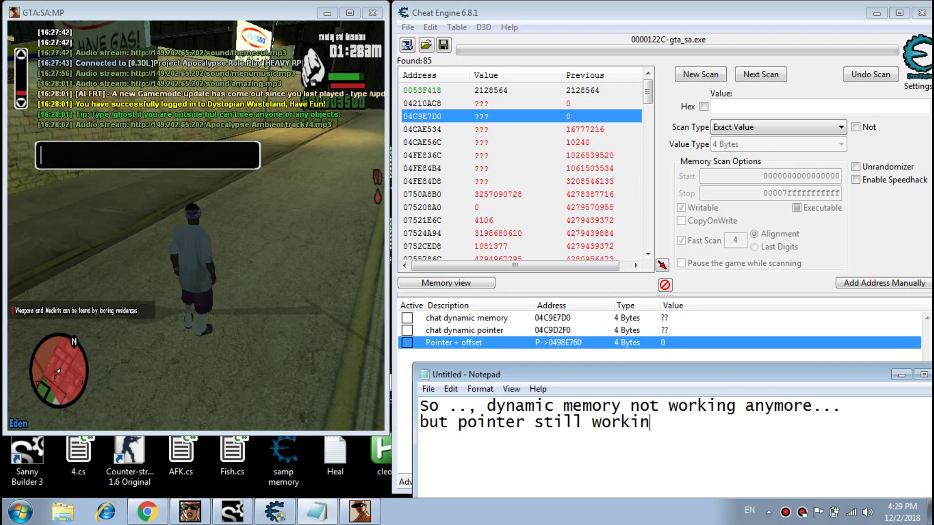
text(g and no)
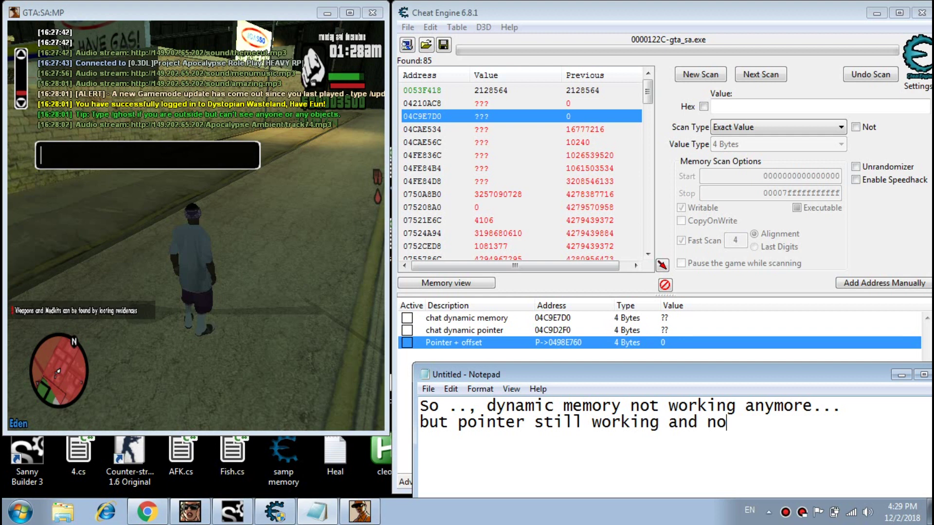
text(w we can test..)
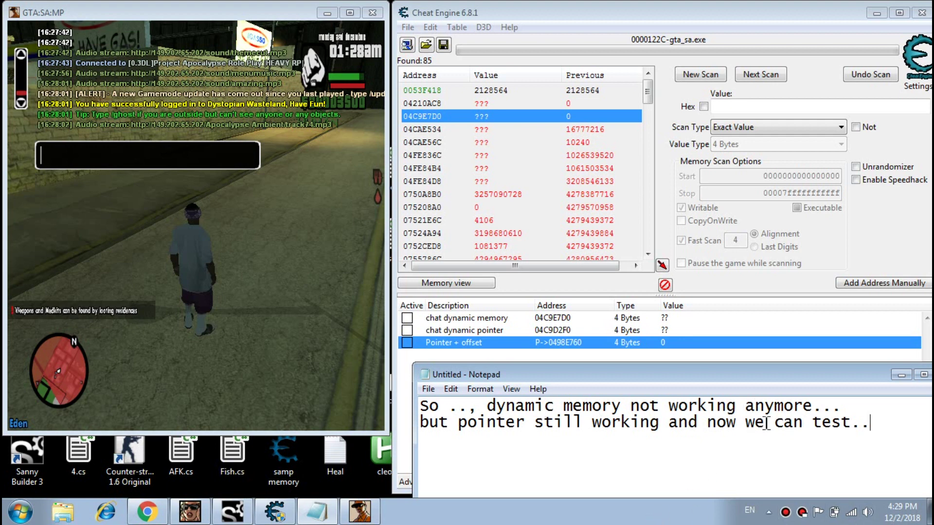
Open and close the game chat repeatedly to test the value of the Pointer + offset entry
click(212, 284)
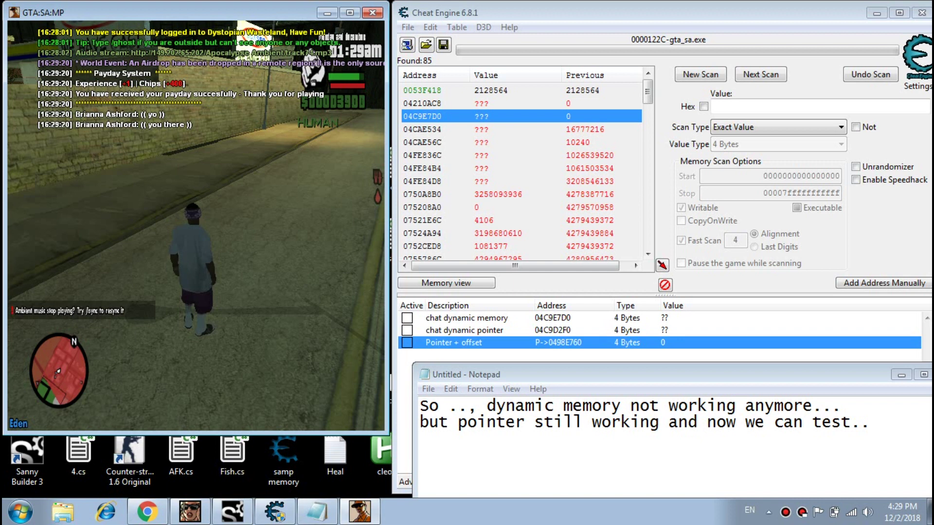
key(t)
key(Escape)
key(t)
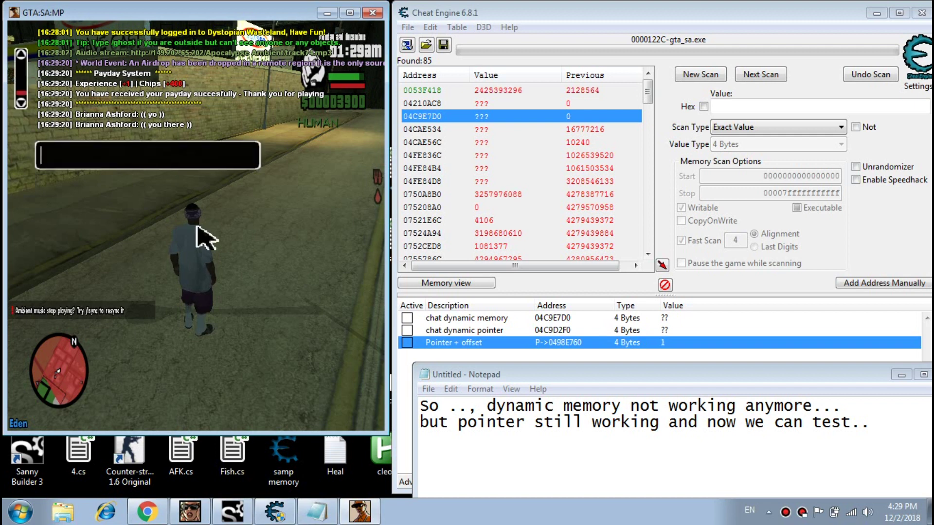
key(Escape)
key(t)
key(Escape)
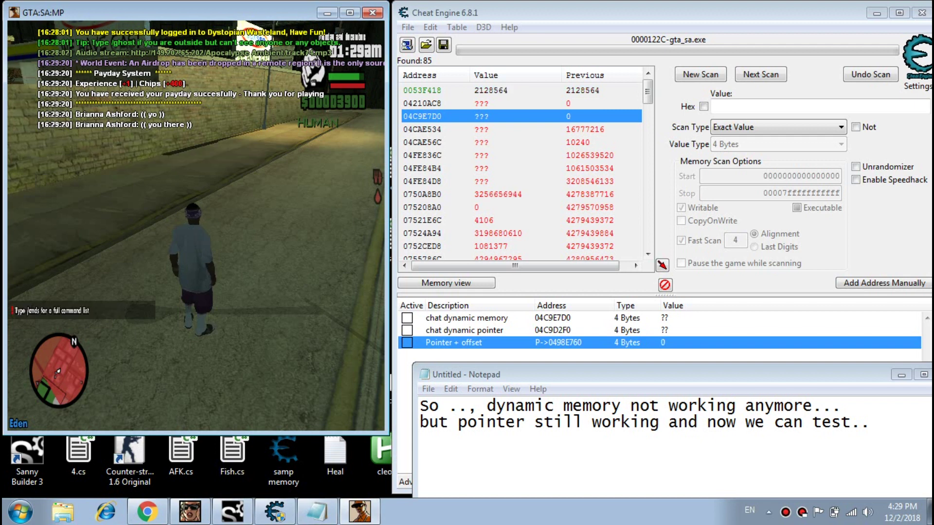
Return to Notepad and add the closing line "Good luck.., bye ;)"
key(alt+Tab)
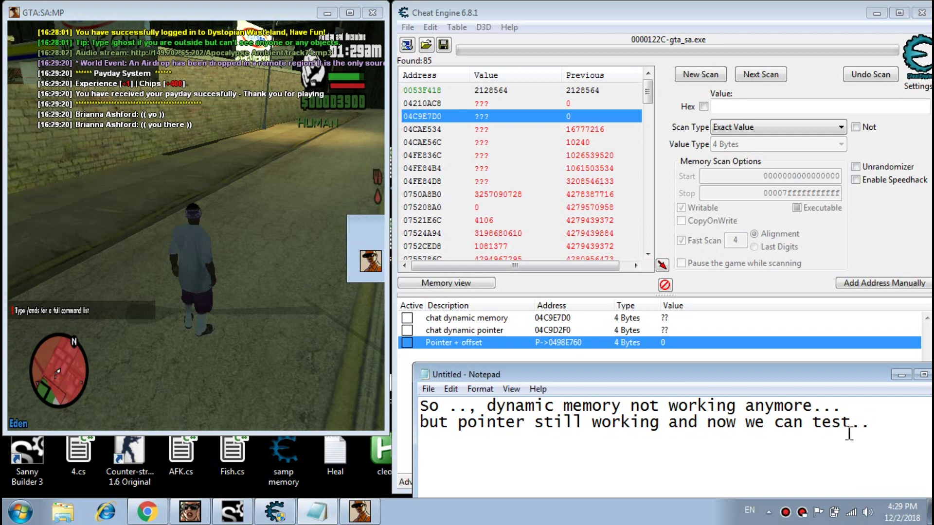
key(Return)
text(GOOD)
key(BackSpace)
key(BackSpace)
key(BackSpace)
text(ood luck.., b)
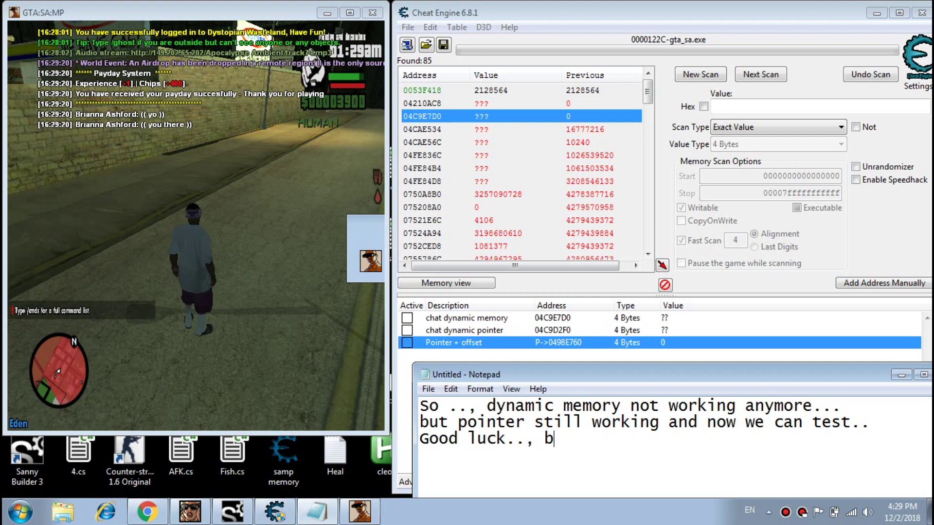
text(ye ;))
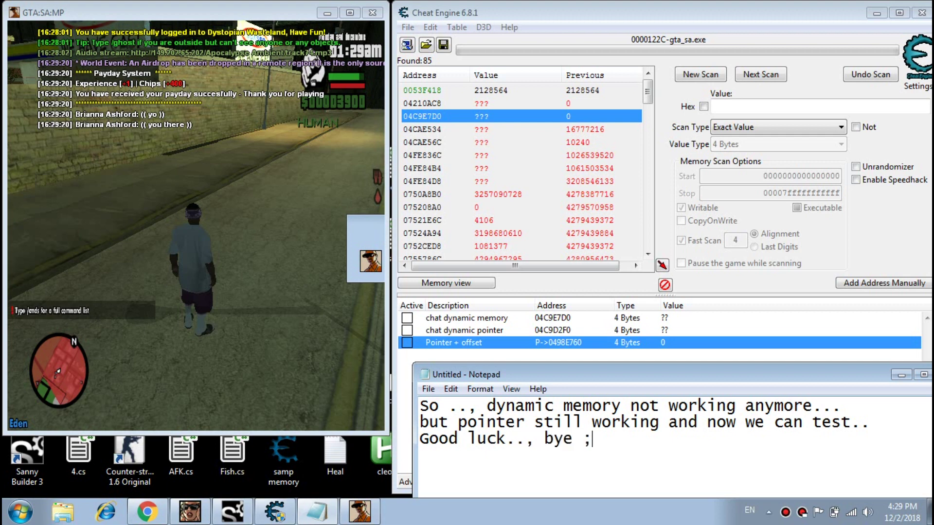